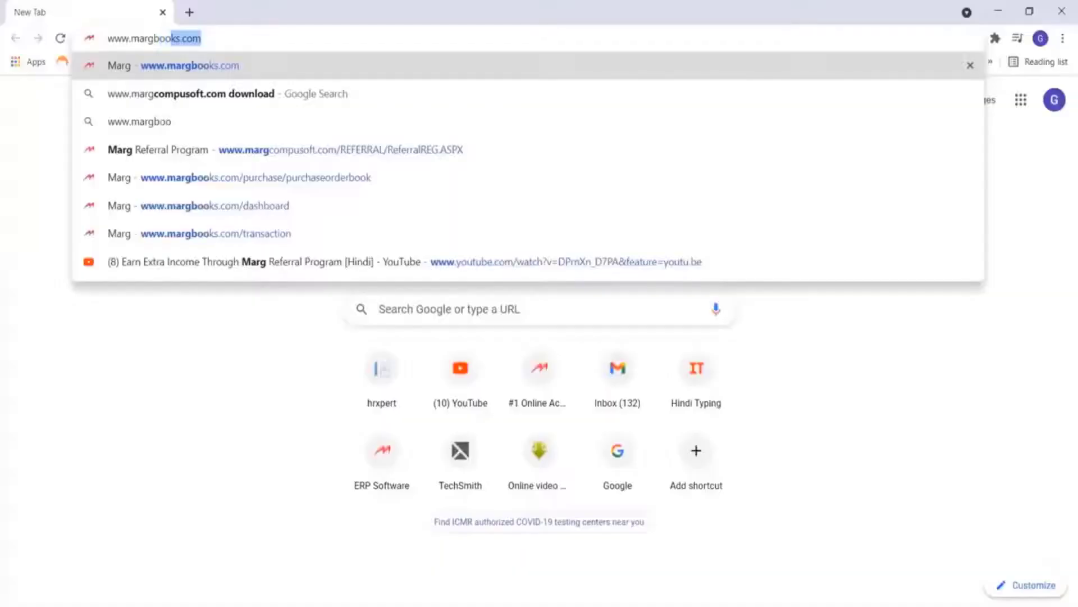
Load margbooks.com and open the Sign Up registration form
type("ks.com")
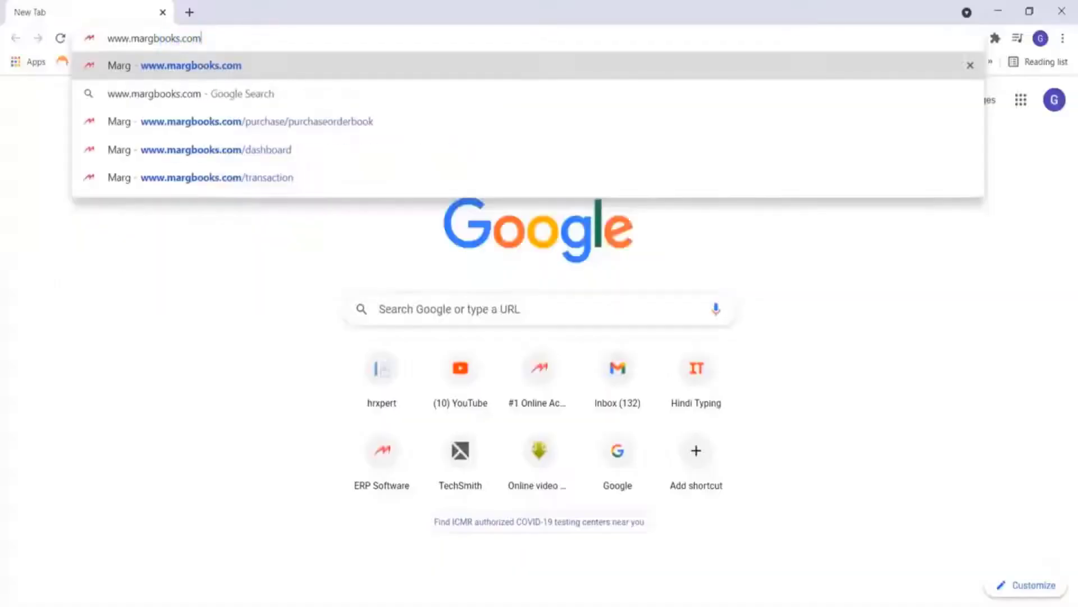
key("Return")
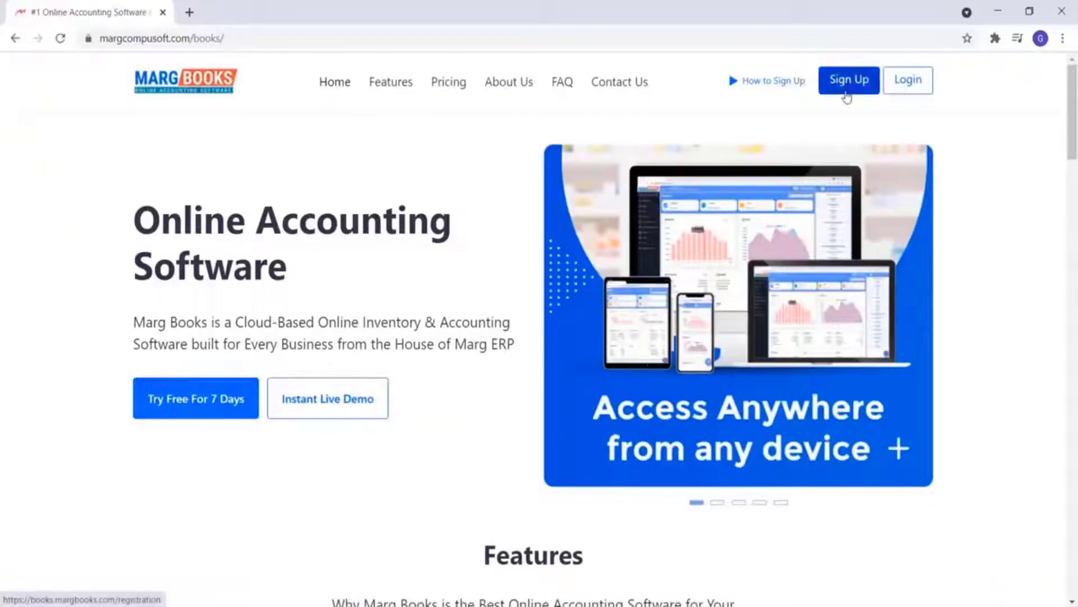
left_click(842, 96)
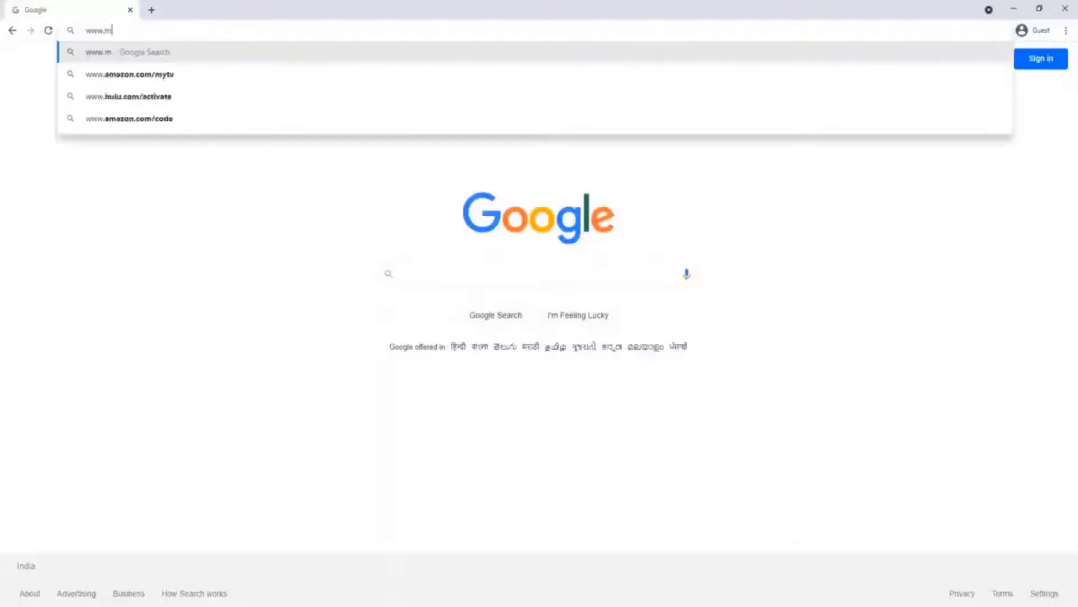
type("argbooks.com")
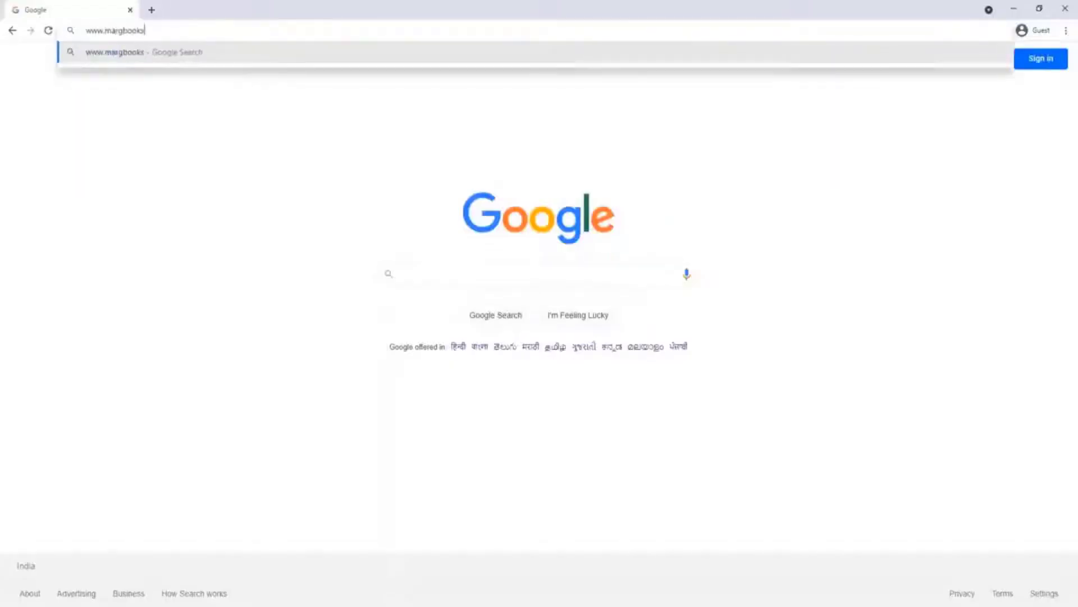
key("Return")
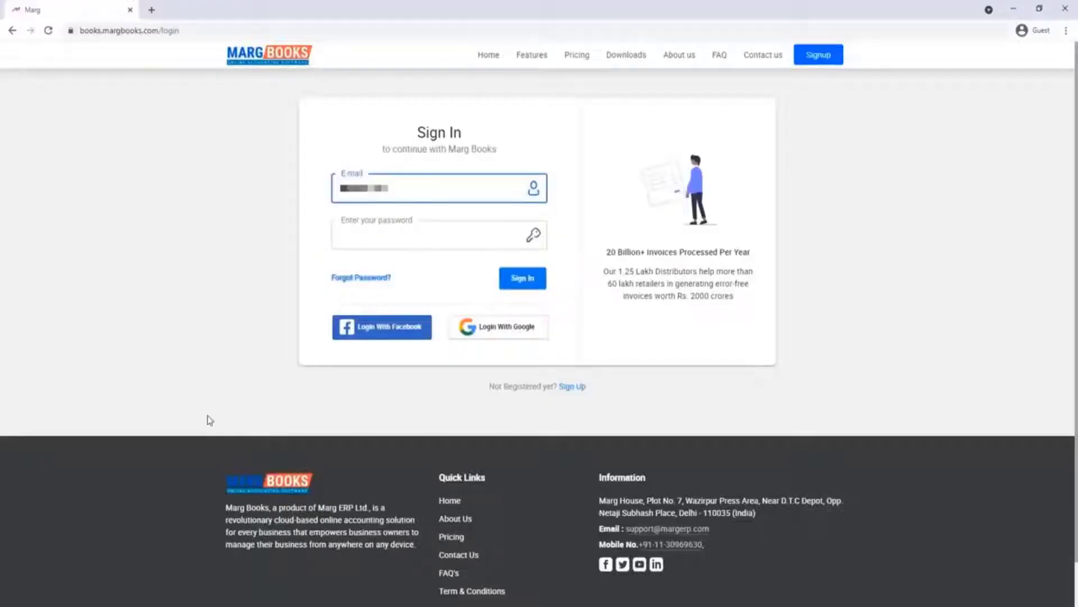
key("Tab")
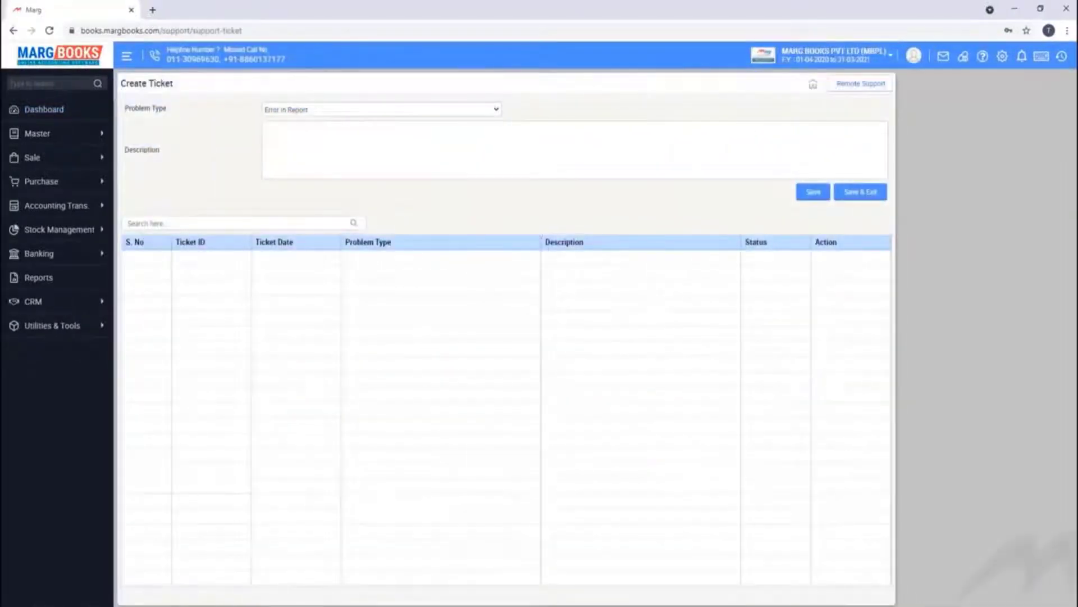
Open the Problem Type dropdown on the Create Ticket page
left_click(382, 110)
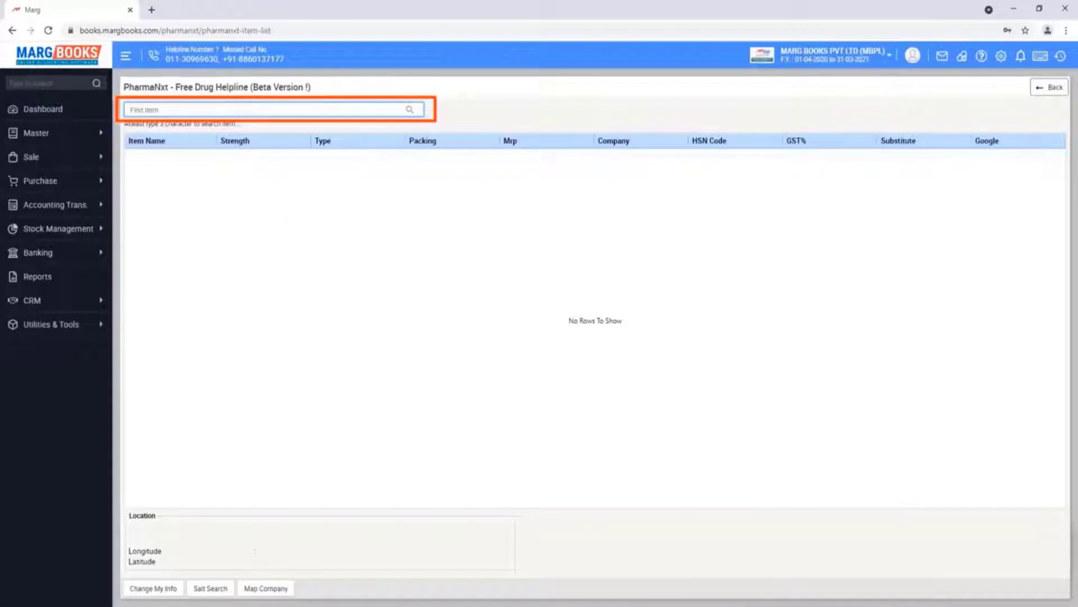
Search the PharmaNxt Find Item box for 'crocin'
type("crocin")
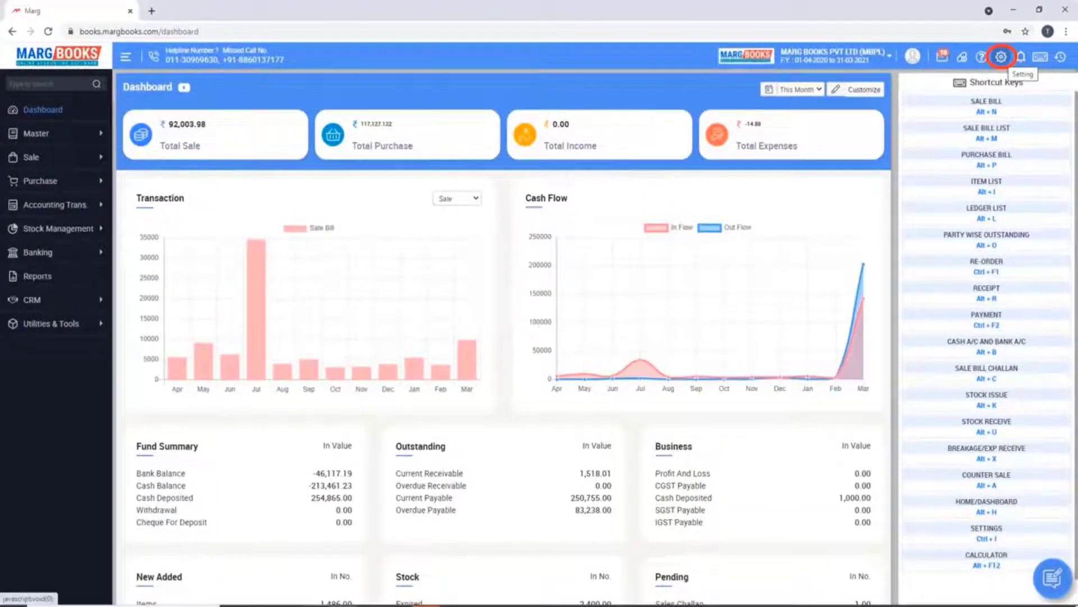
left_click(1001, 57)
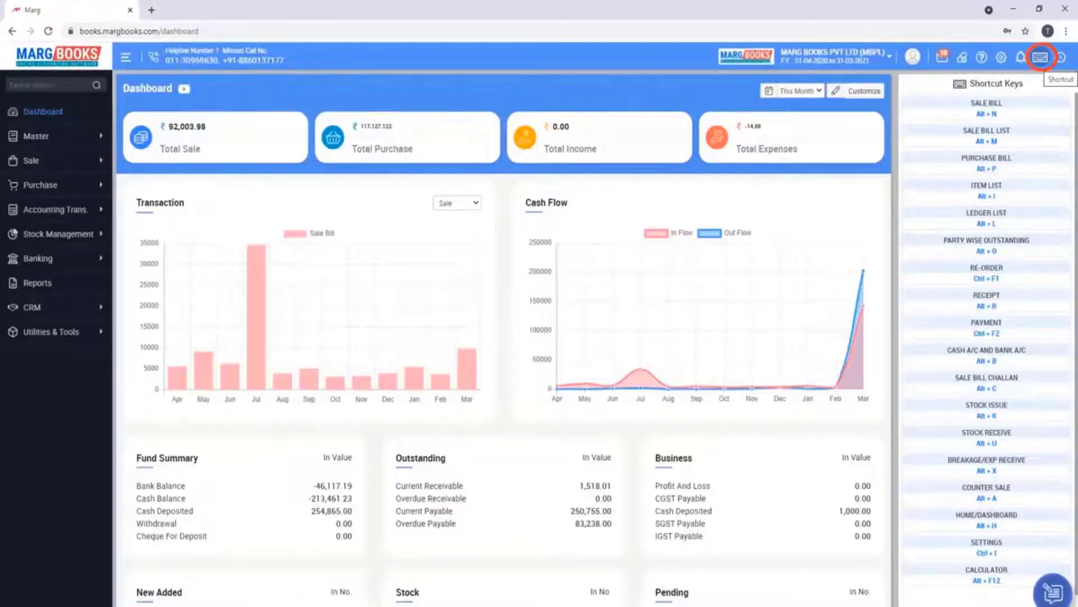
Show the list of keyboard shortcuts
left_click(1040, 56)
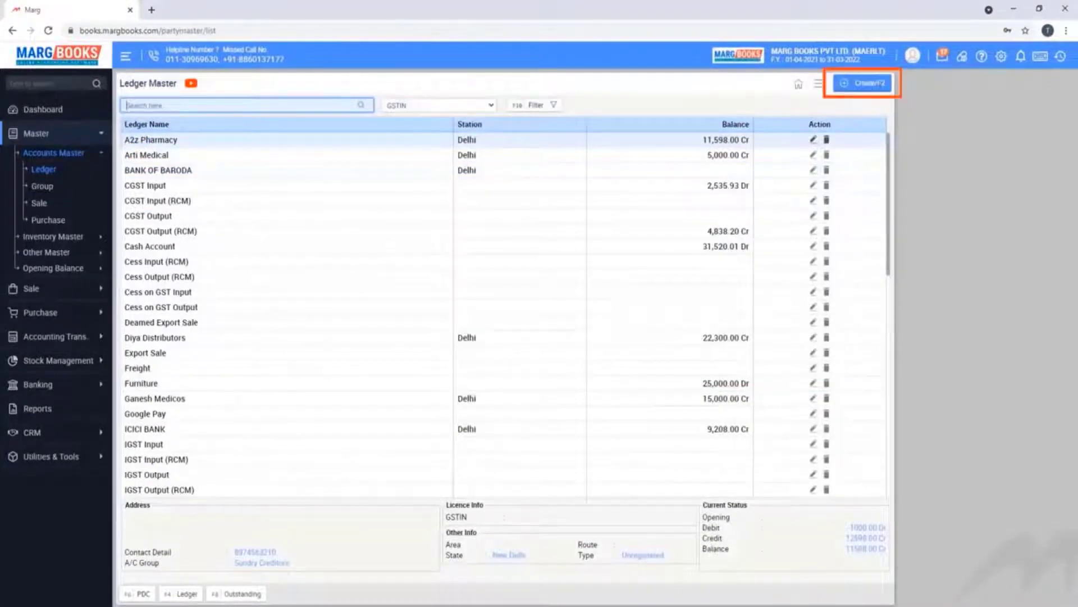
Start a new ledger from Ledger Master with F2 (Create)
key("F2")
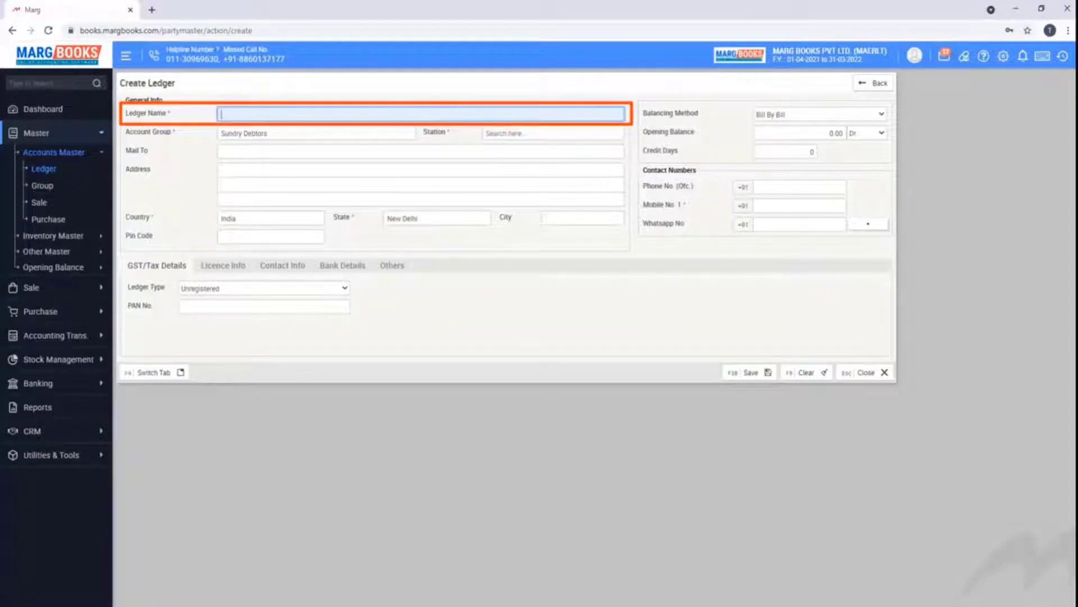
Name the ledger 'Om Pharmaceuticals' and put it in the Sundry Creditors account group
type("Om Pharmaceuticals")
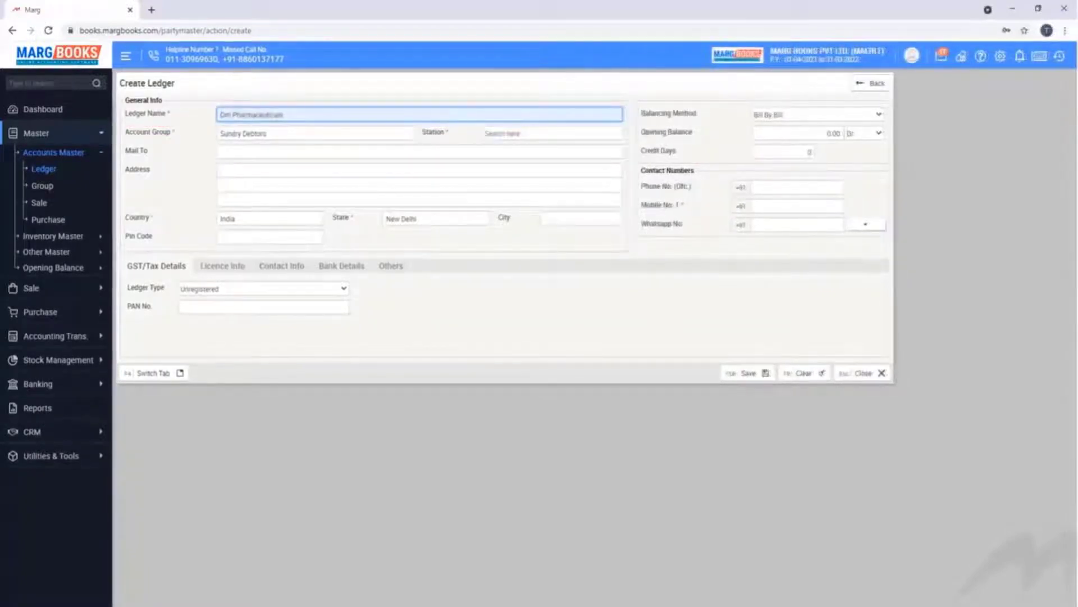
key("Return")
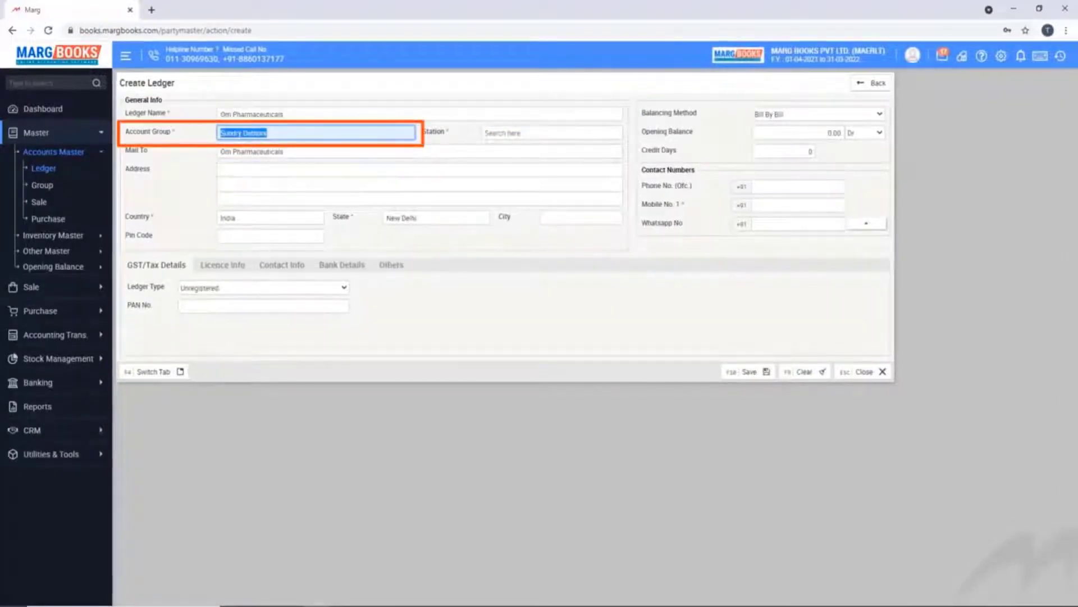
key("space")
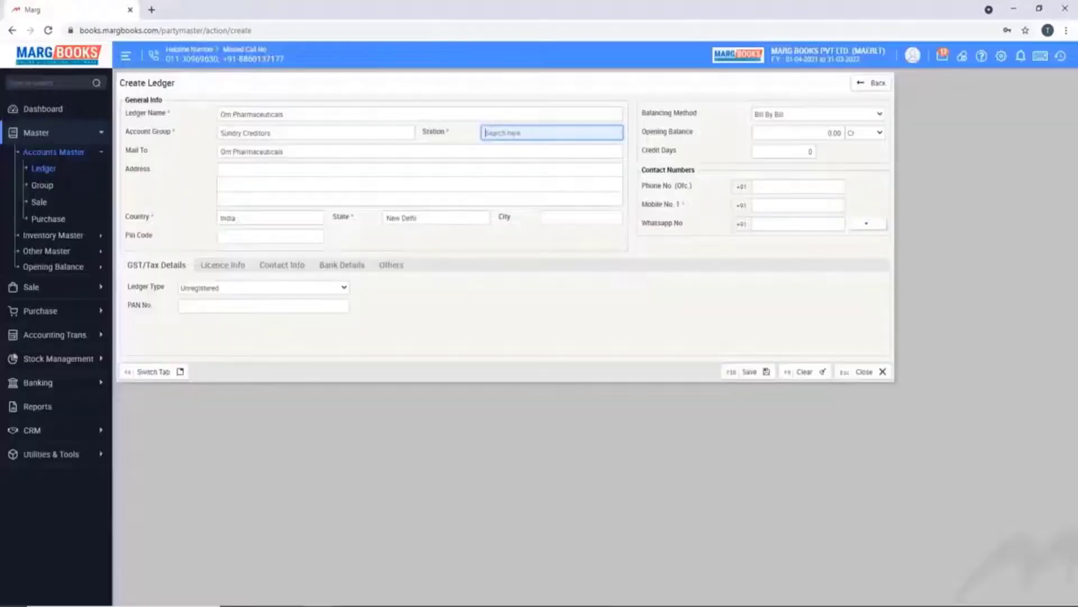
key("space")
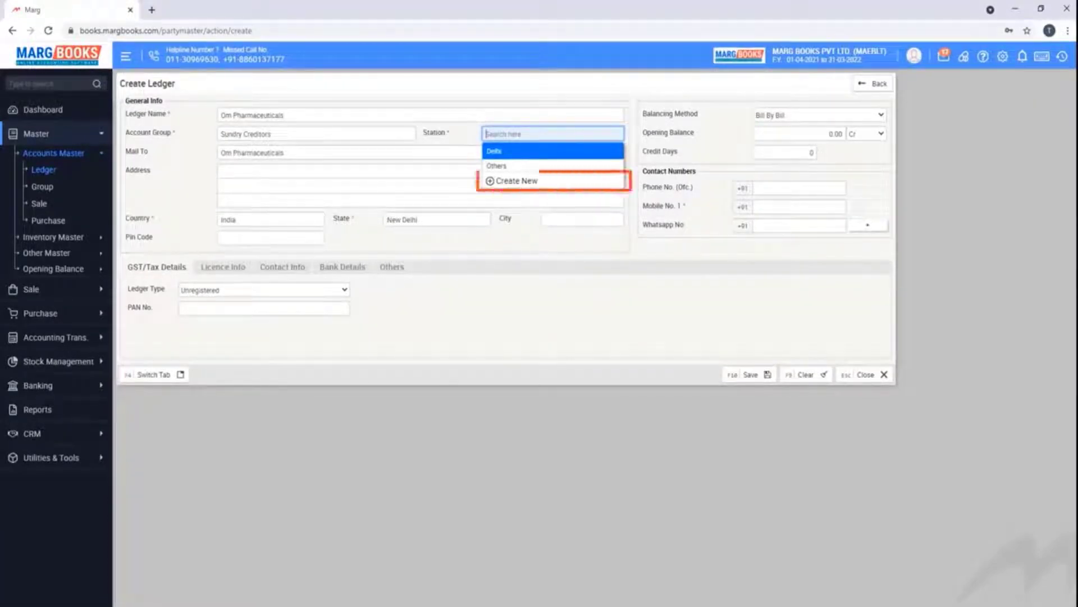
Create a new station named Rohini and save it for the ledger
left_click(512, 181)
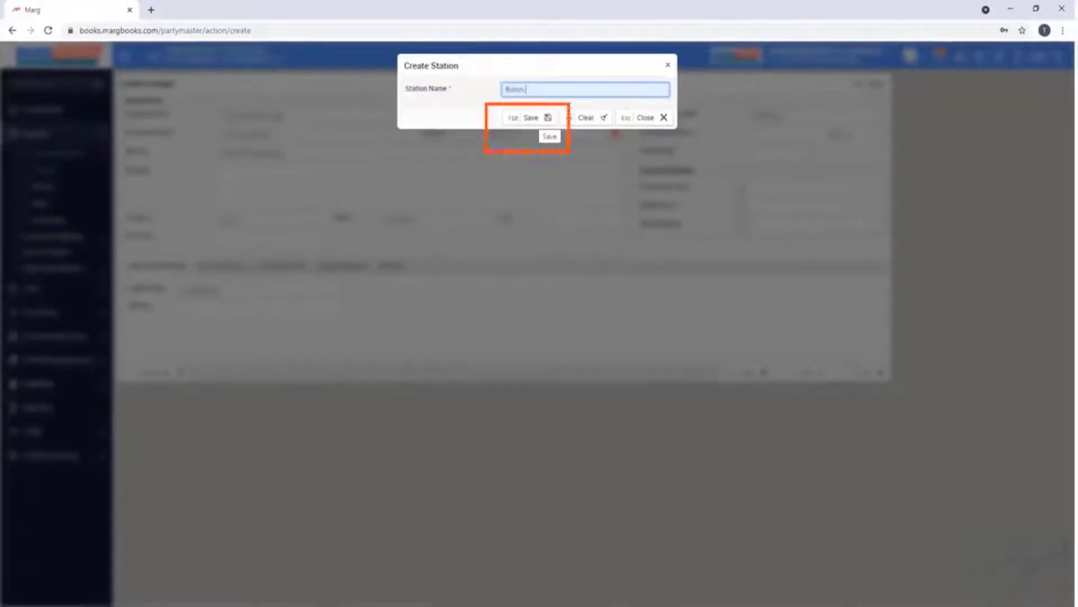
left_click(540, 118)
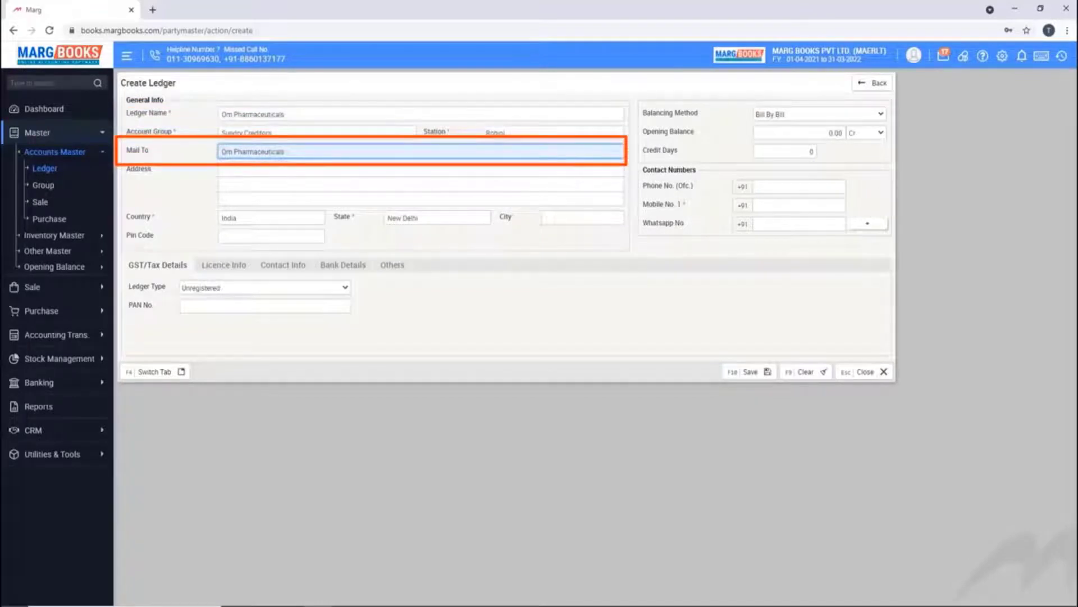
Enter the ledger's two address lines, then reopen the country choice
key("Return")
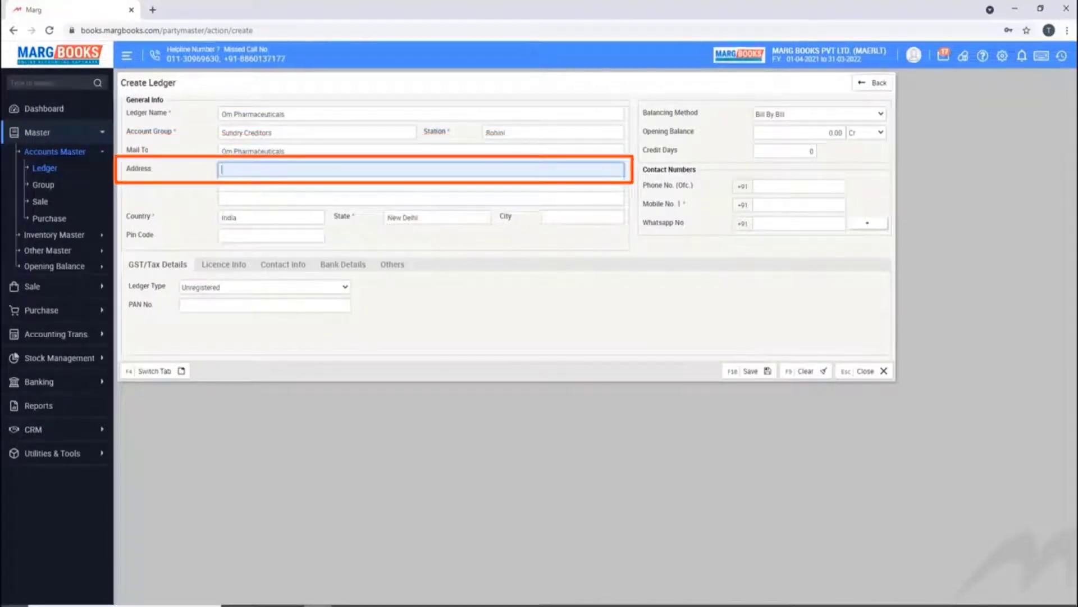
type("Rohini")
key("Return")
type("Sector 22")
key("Return")
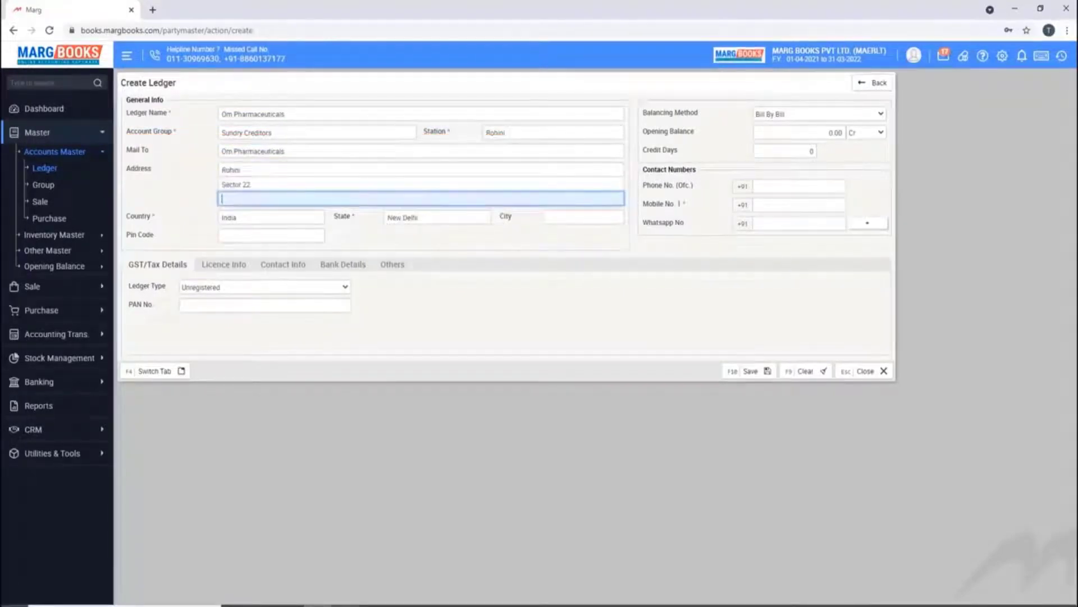
key("Return")
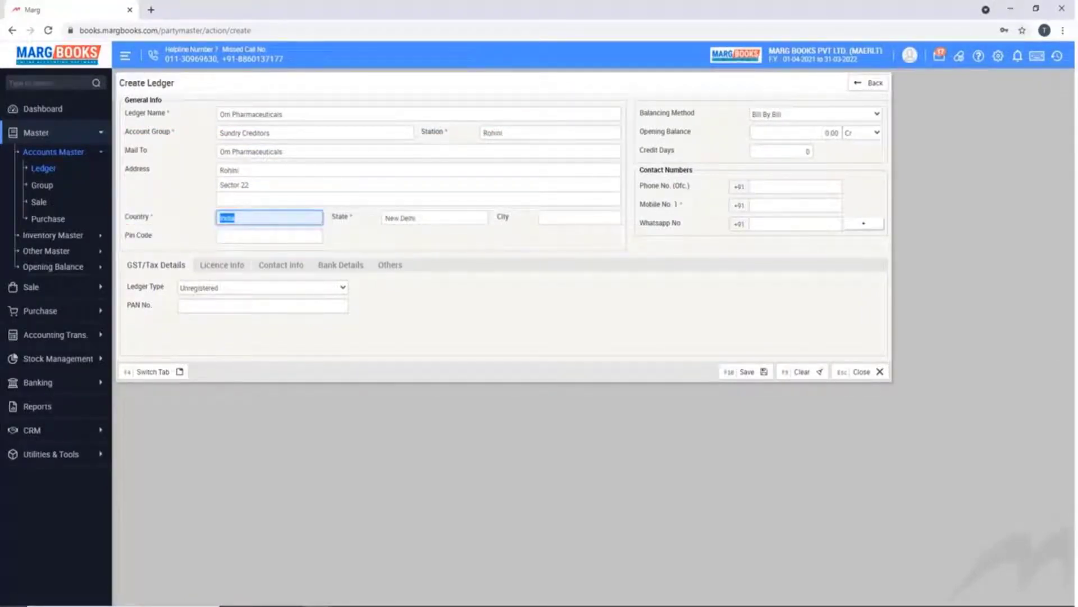
key("BackSpace")
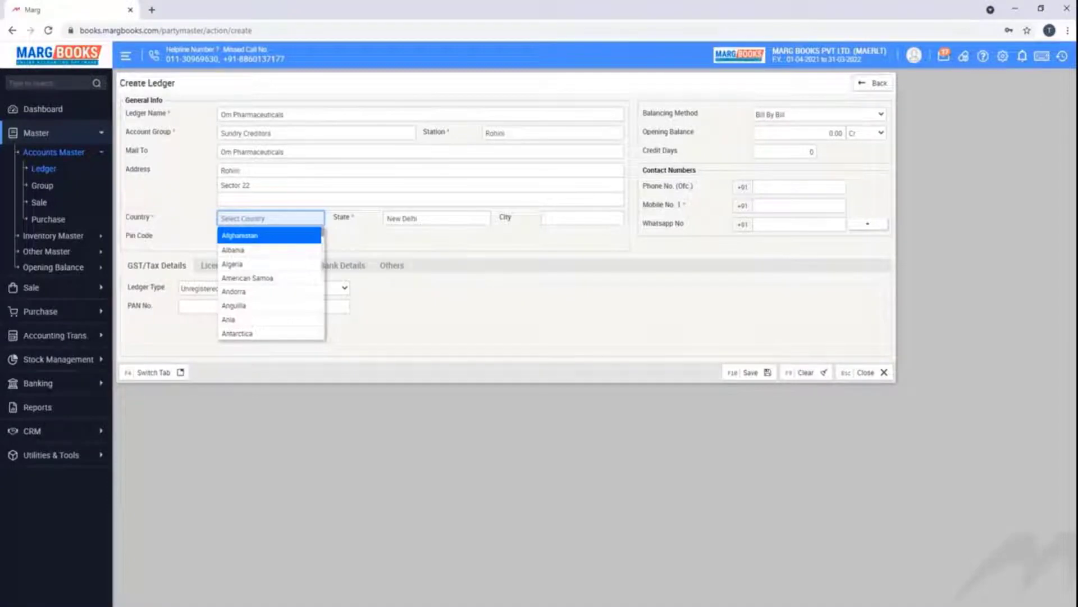
Set country India, state and city Delhi, plus pin code, phone, mobile and WhatsApp numbers
key("Return")
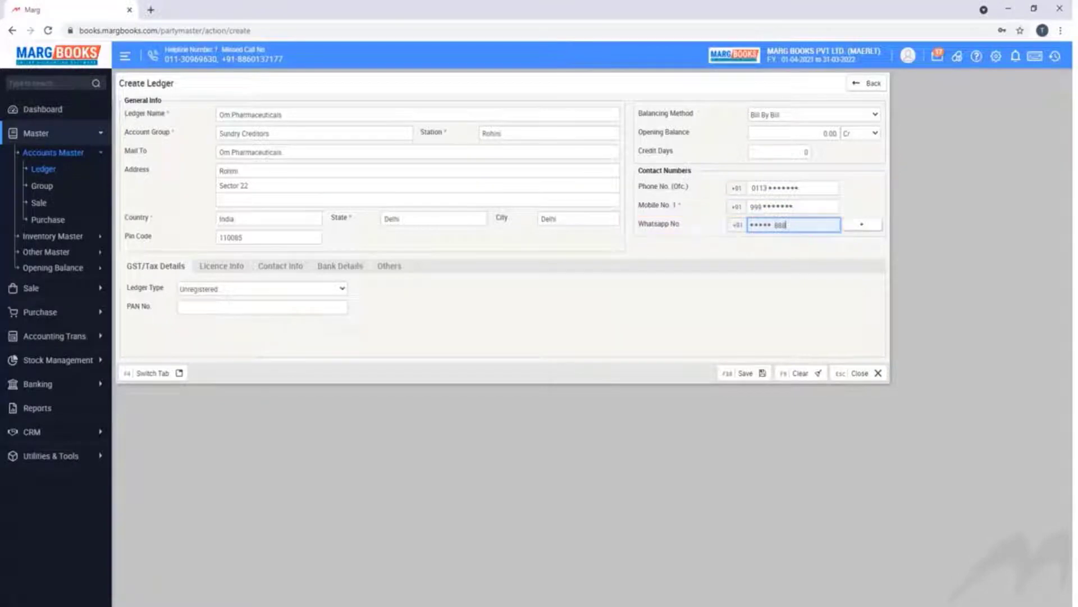
key("Tab")
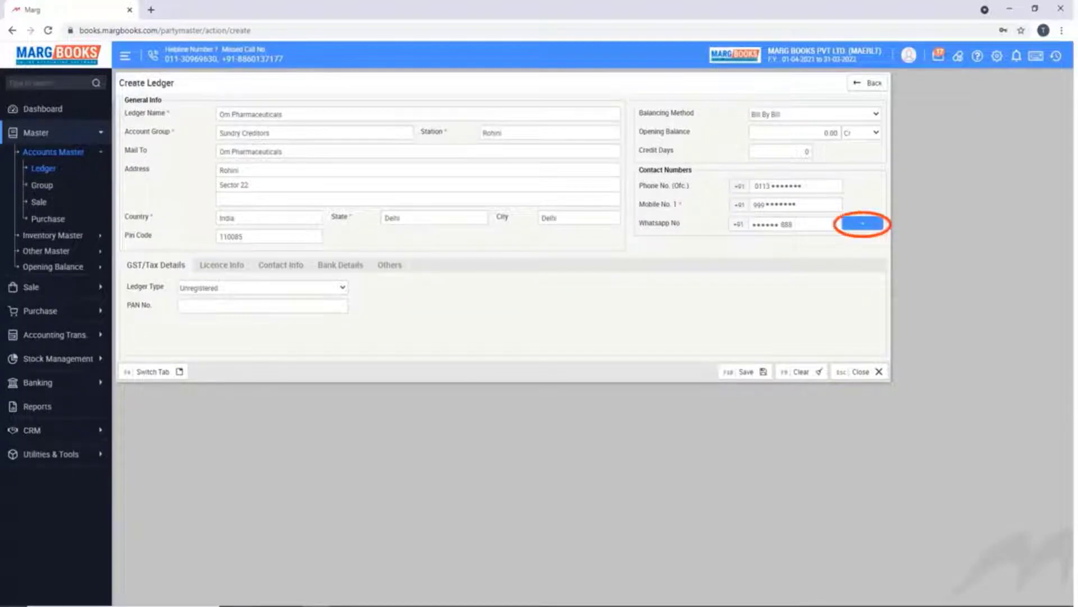
Open the Alternate Mobile Numbers entry beside the Whatsapp No field
key("Return")
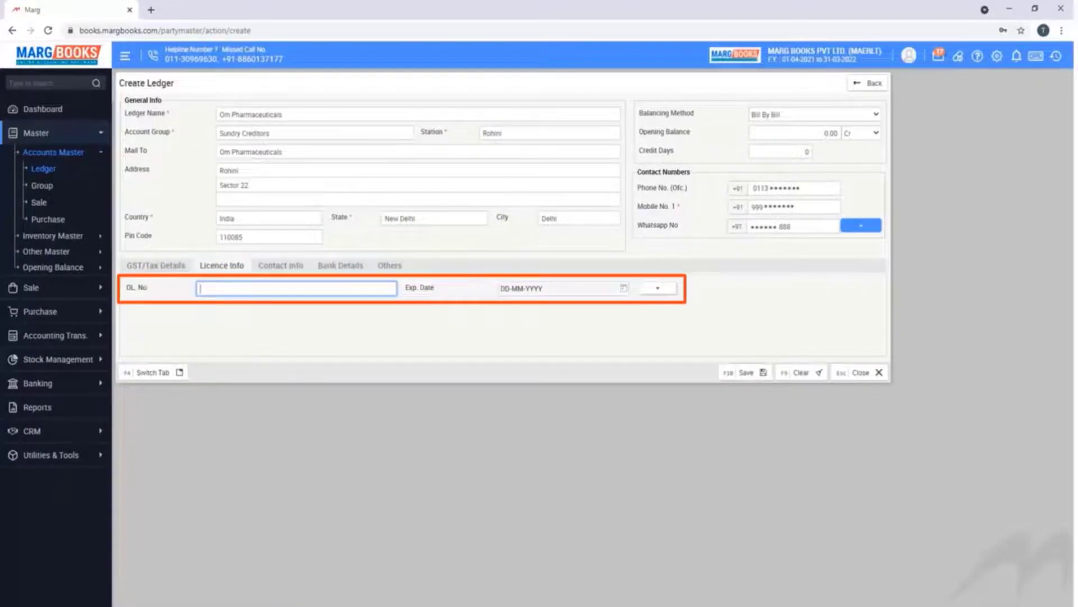
Enter the drug licence number, then move through Contact Info and Bank Details to the Others section
type("DGGG*******")
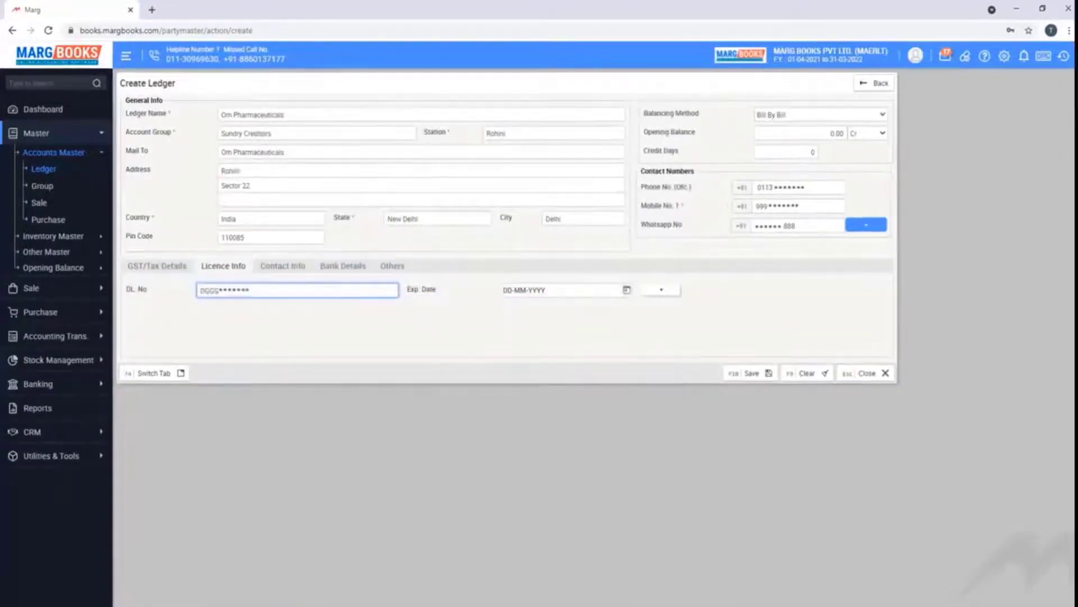
key("F4")
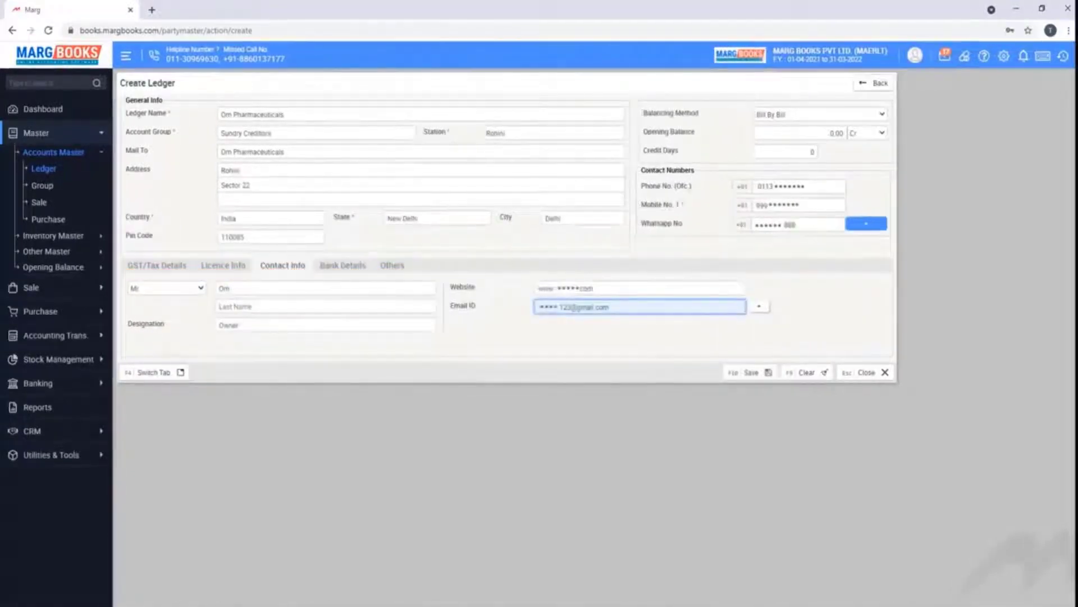
key("F4")
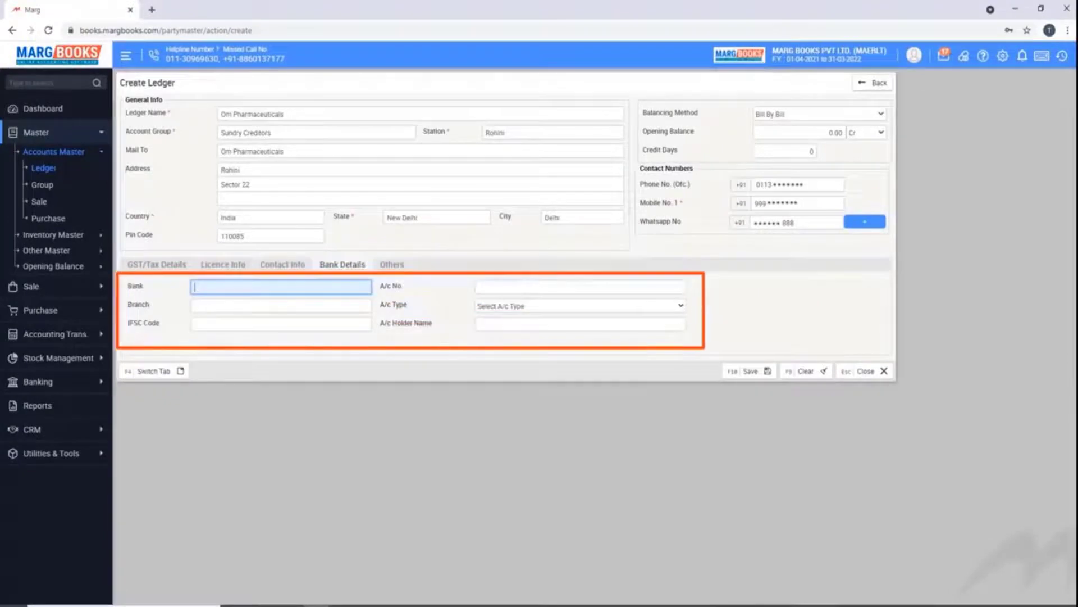
key("F4")
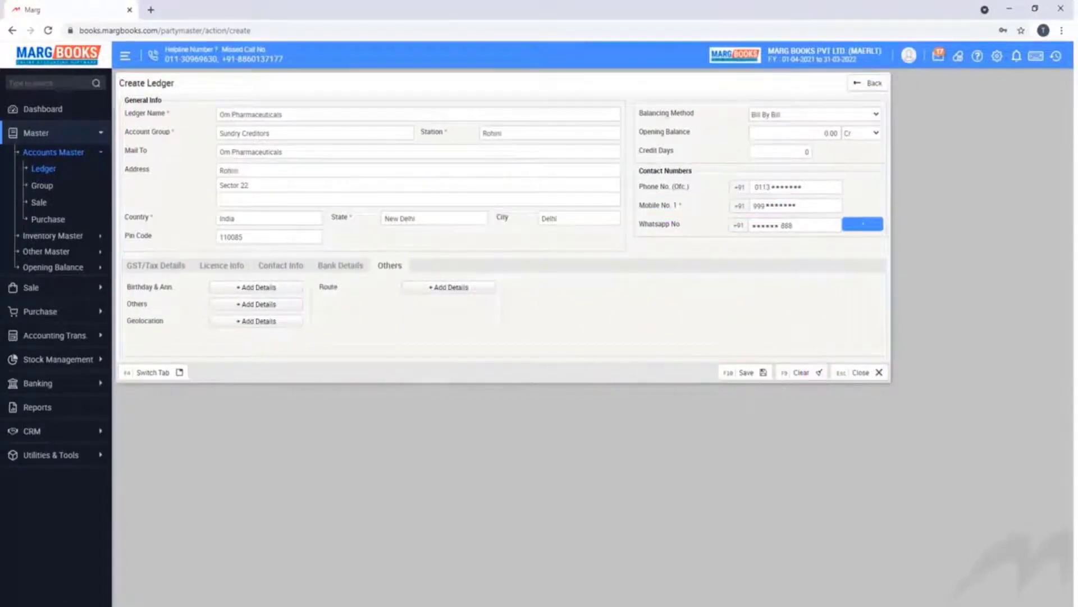
Save the new Om Pharmaceuticals ledger
left_click(746, 372)
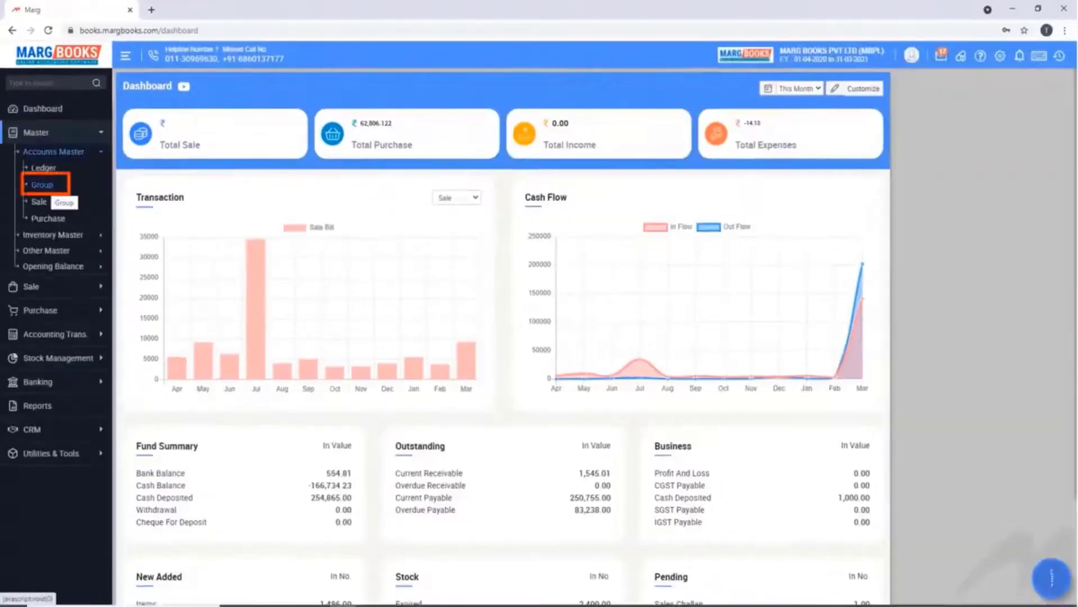
Create an account group named INDUSIND BANK with Bank Accounts as its parent group
left_click(42, 185)
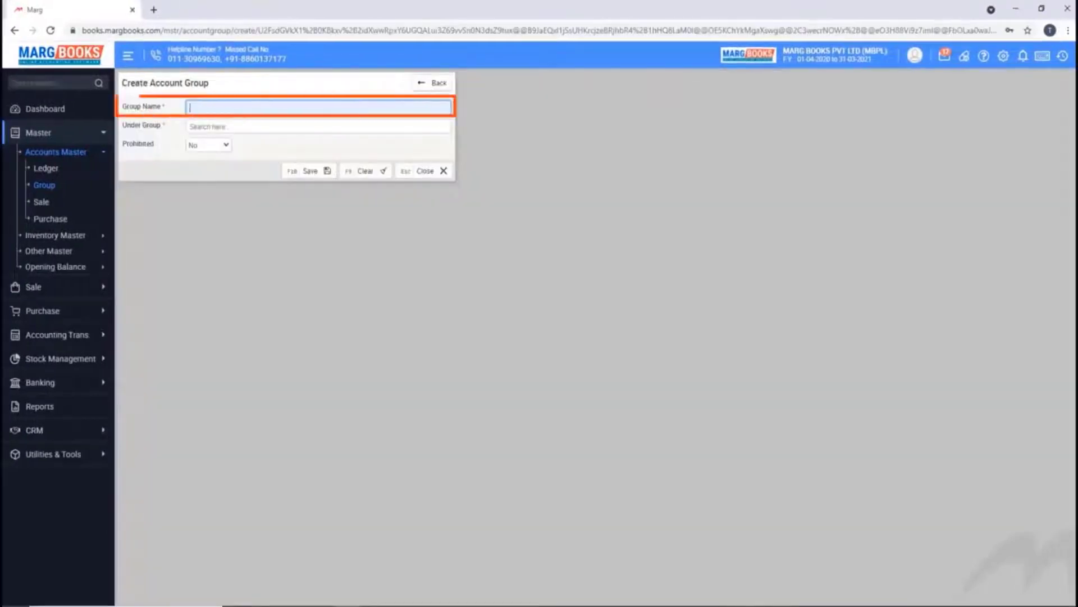
type("INDUSIND BANK")
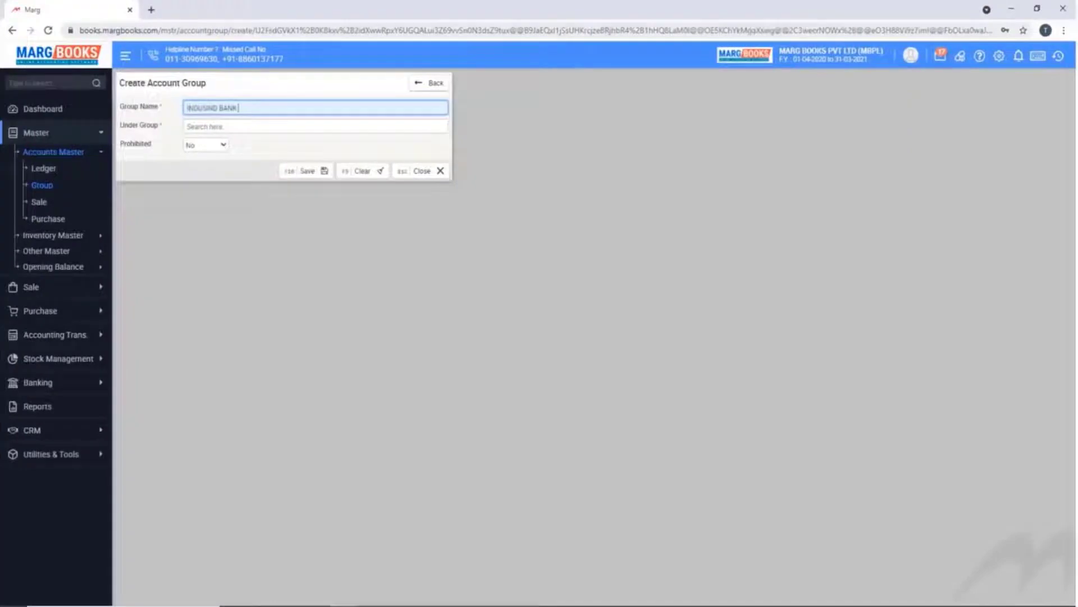
key("Return")
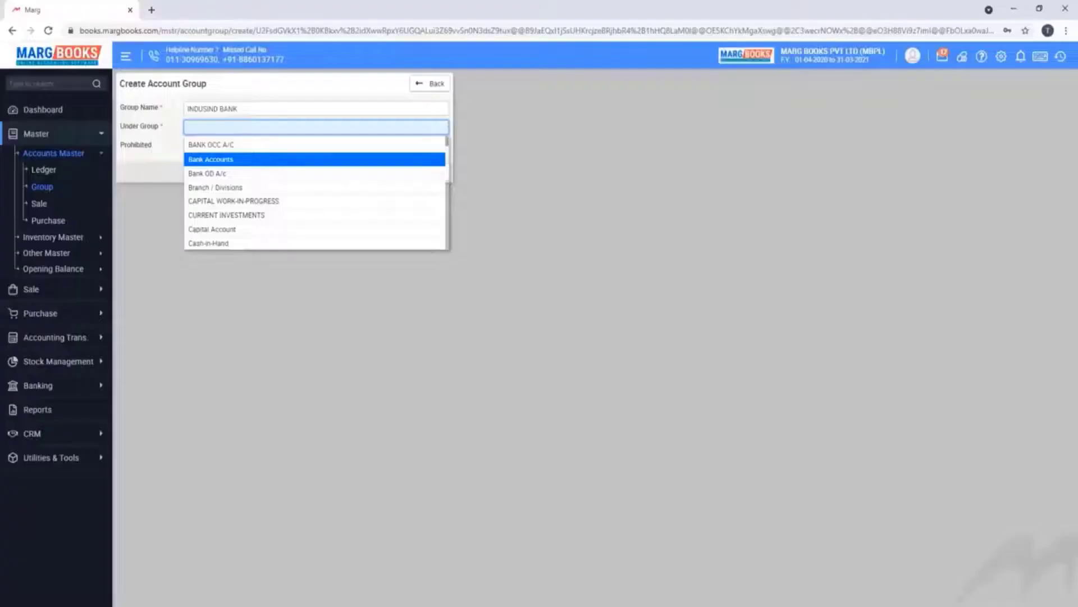
key("Return")
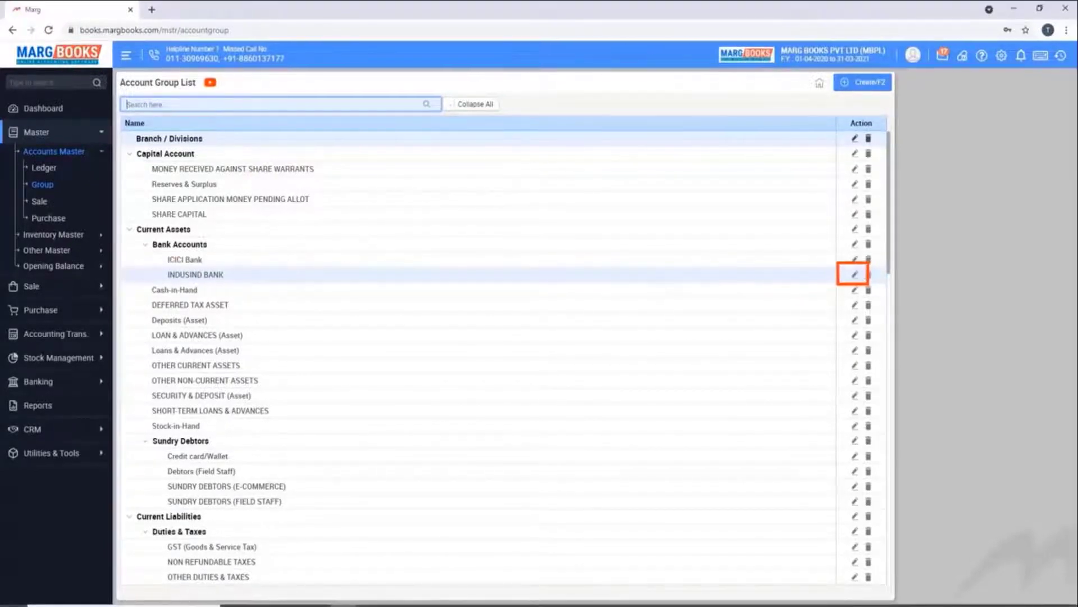
Rename the INDUSIND BANK group to YES BANK, save it, then delete it
left_click(854, 275)
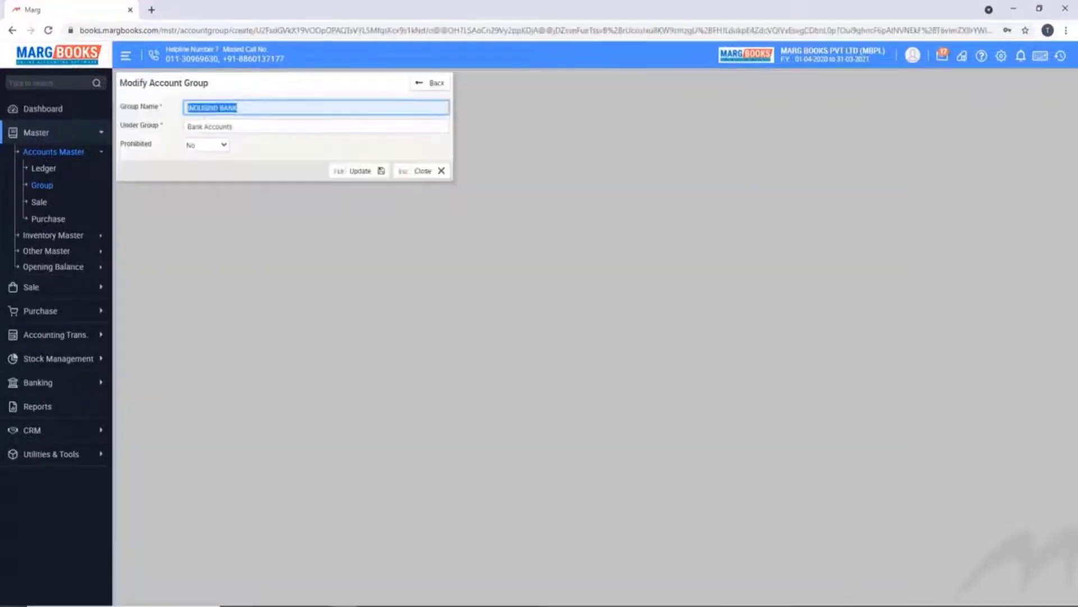
type("YES BANK")
key("F10")
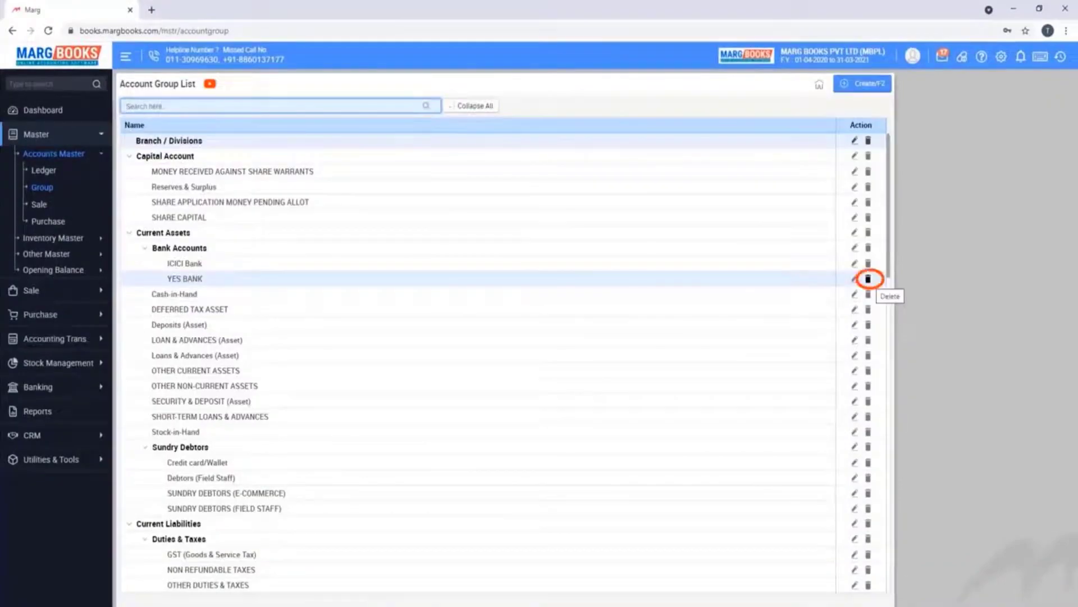
left_click(868, 278)
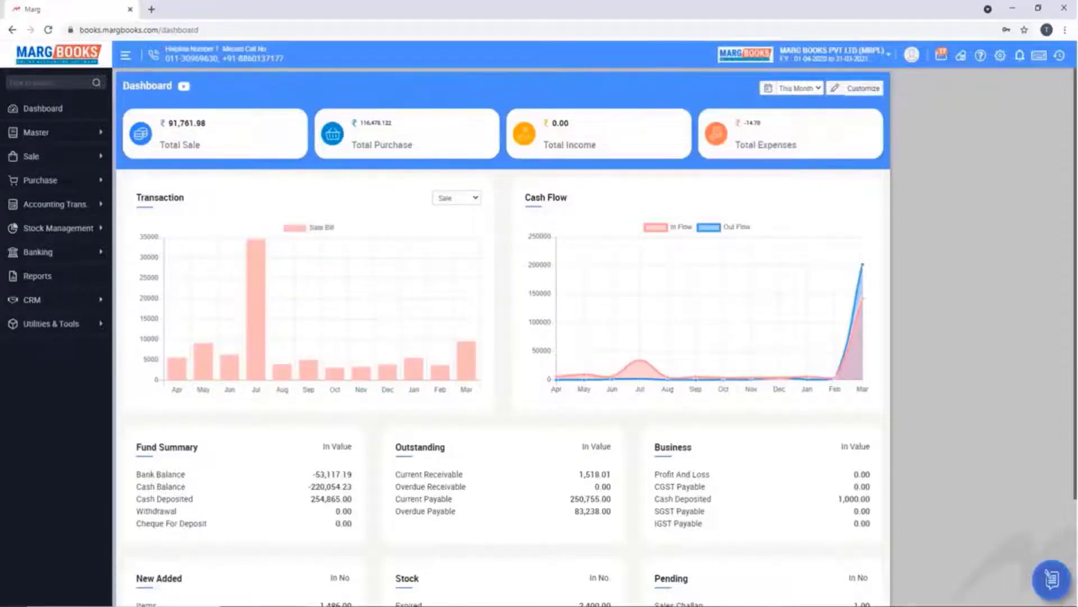
Open the Item List under Master > Inventory Master > Item and start a new item with F2
left_click(36, 132)
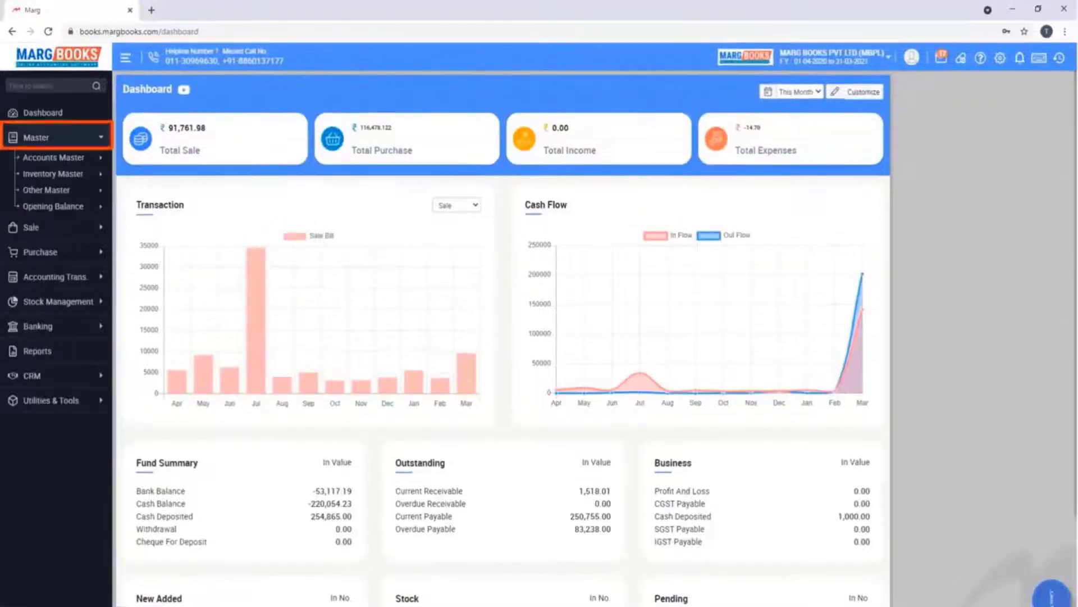
left_click(52, 172)
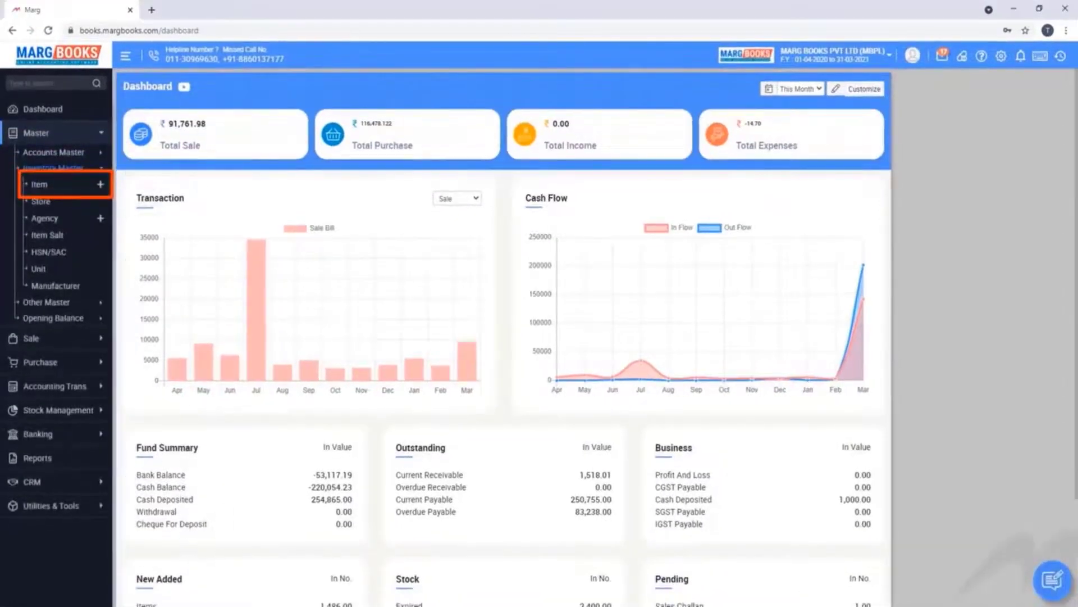
left_click(39, 183)
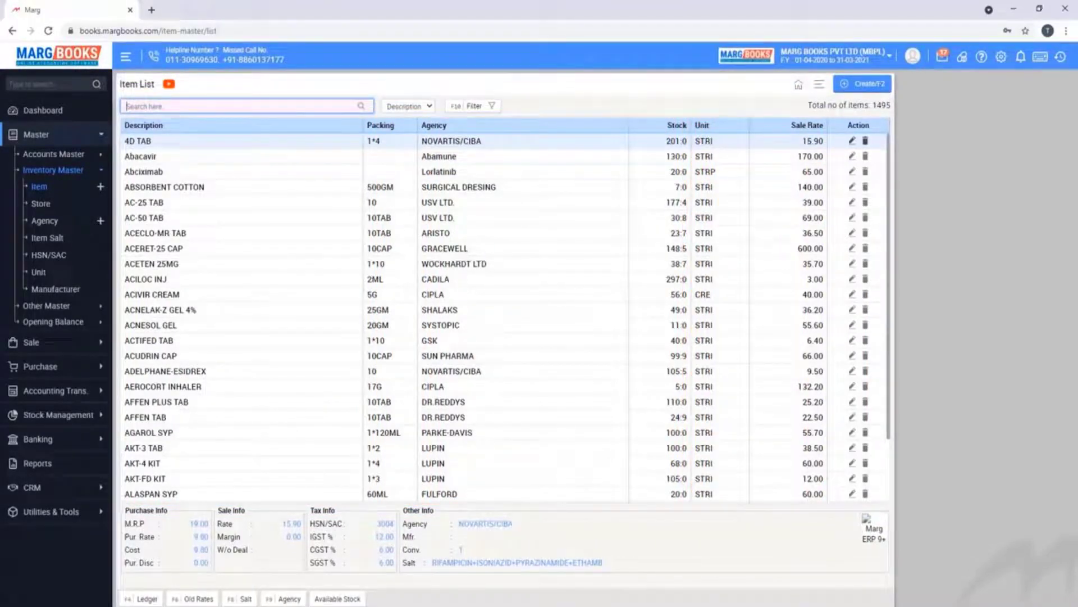
key("F2")
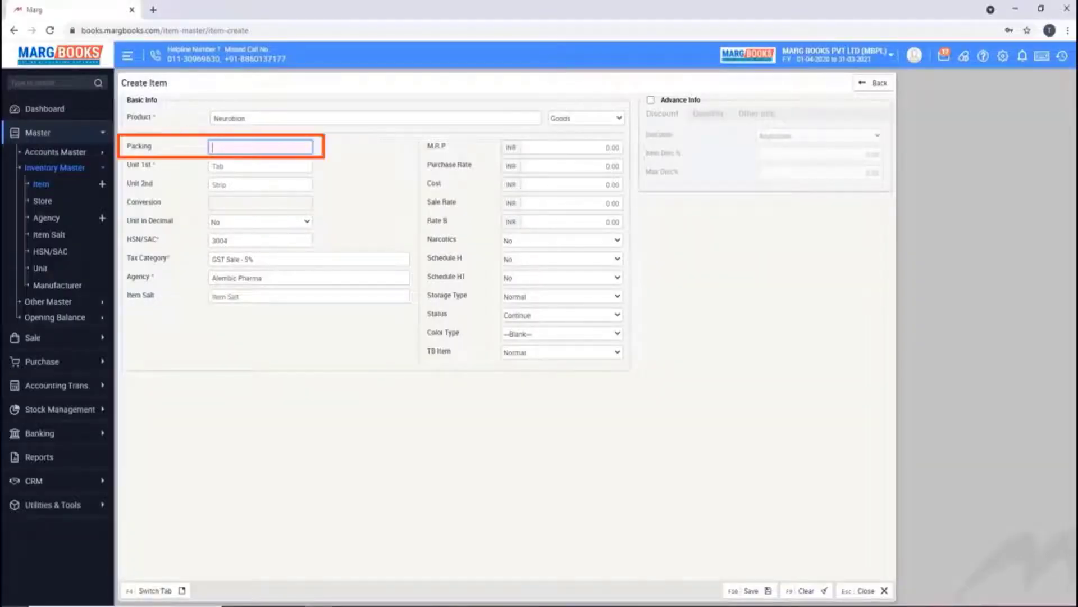
Set packing 1*10, first unit TAB, second unit STRIP and conversion 10
type("1*10")
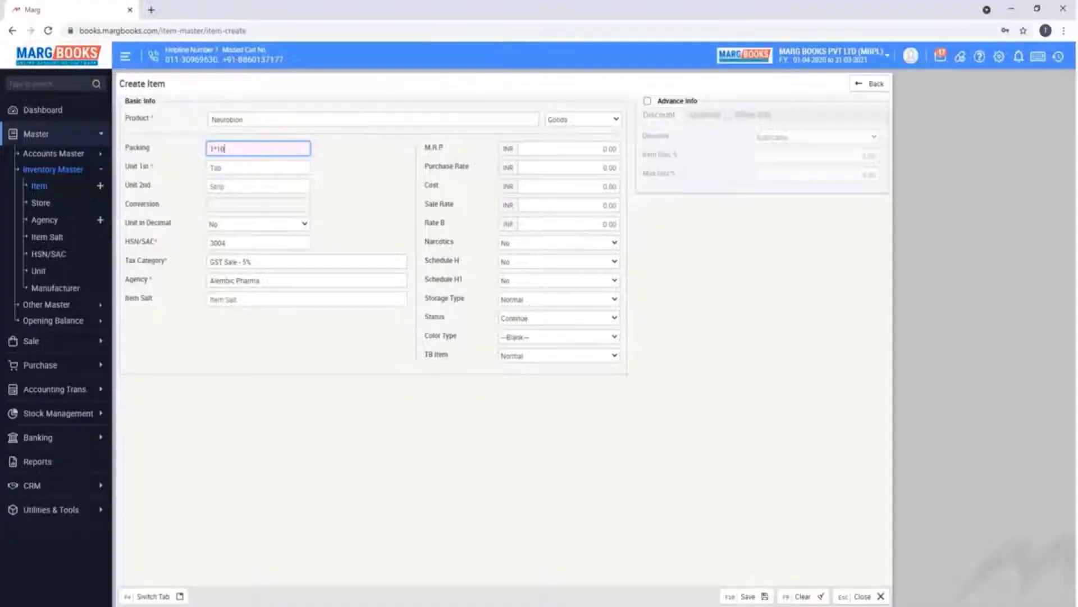
key("Return")
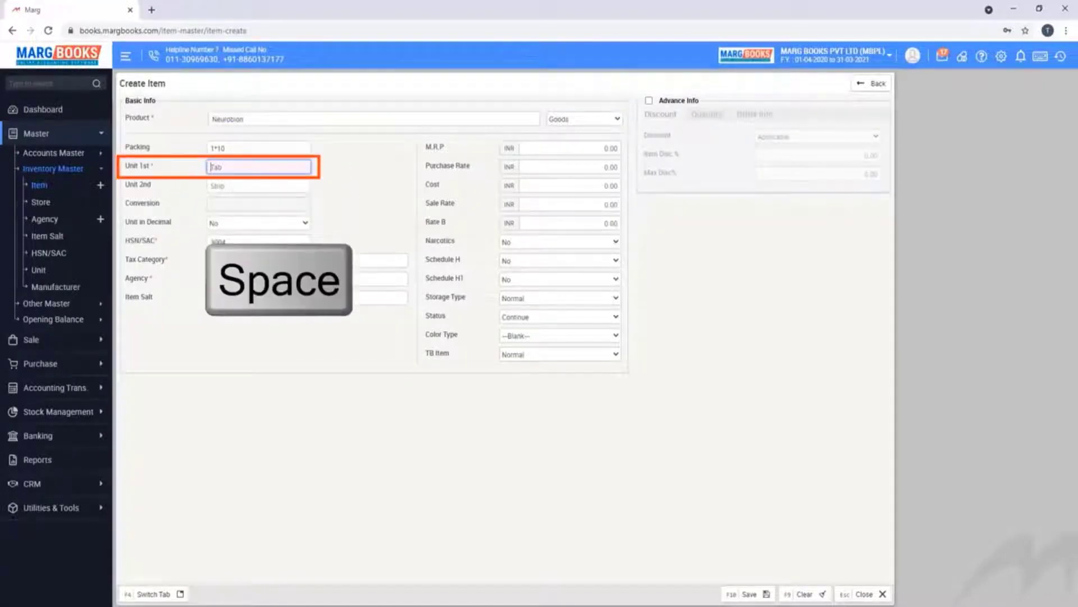
key("space")
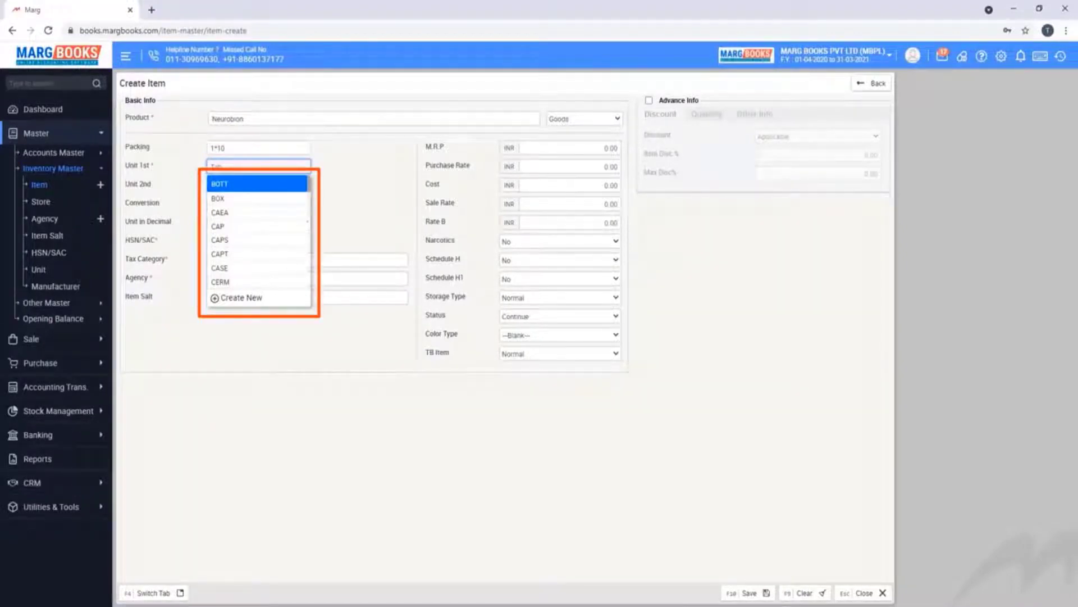
type("tab")
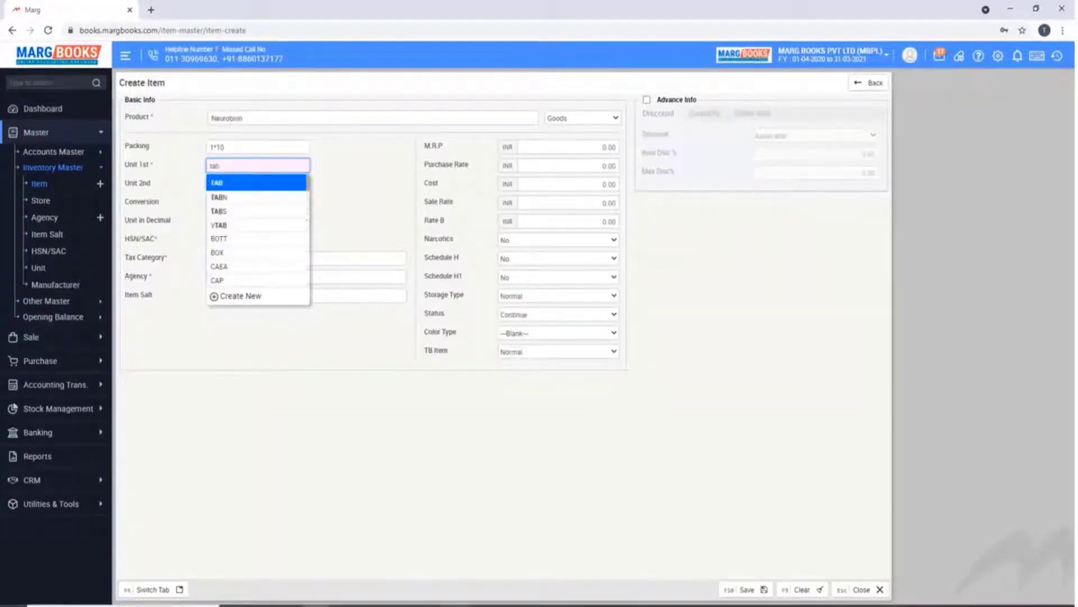
key("Return")
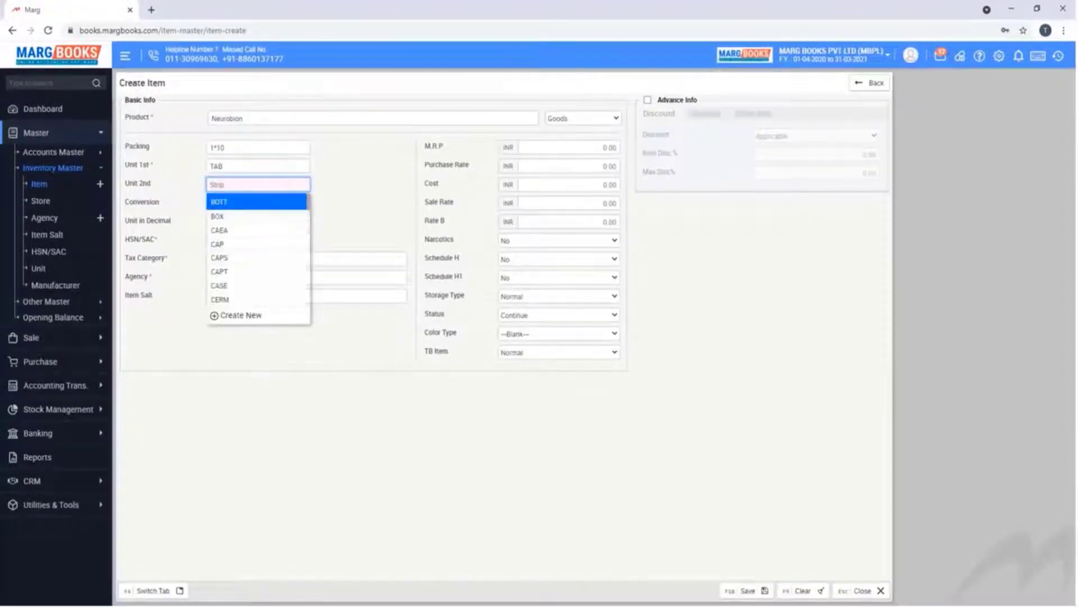
type("st")
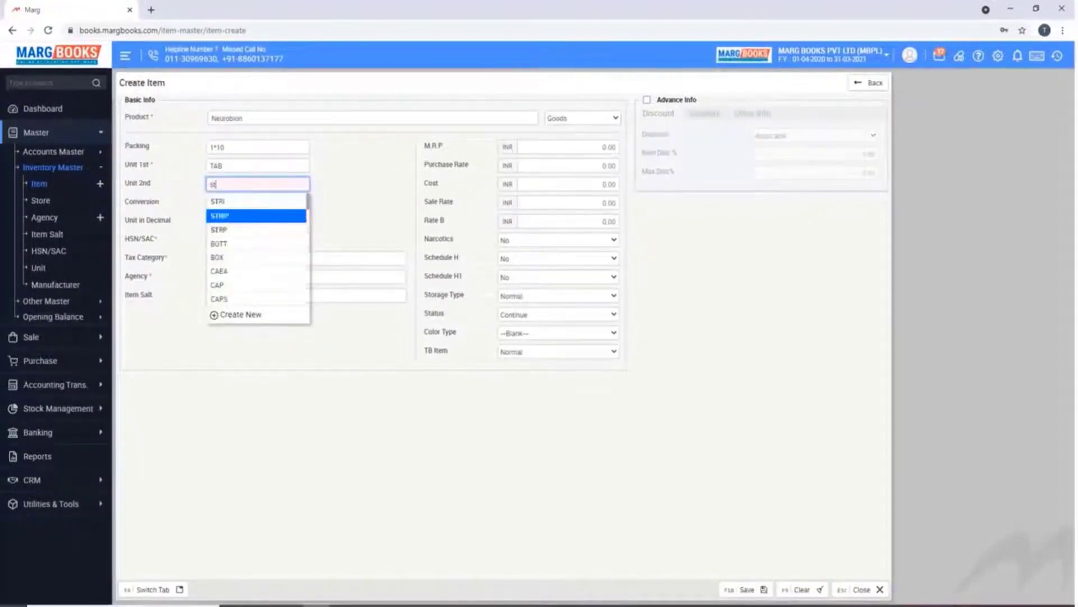
key("Return")
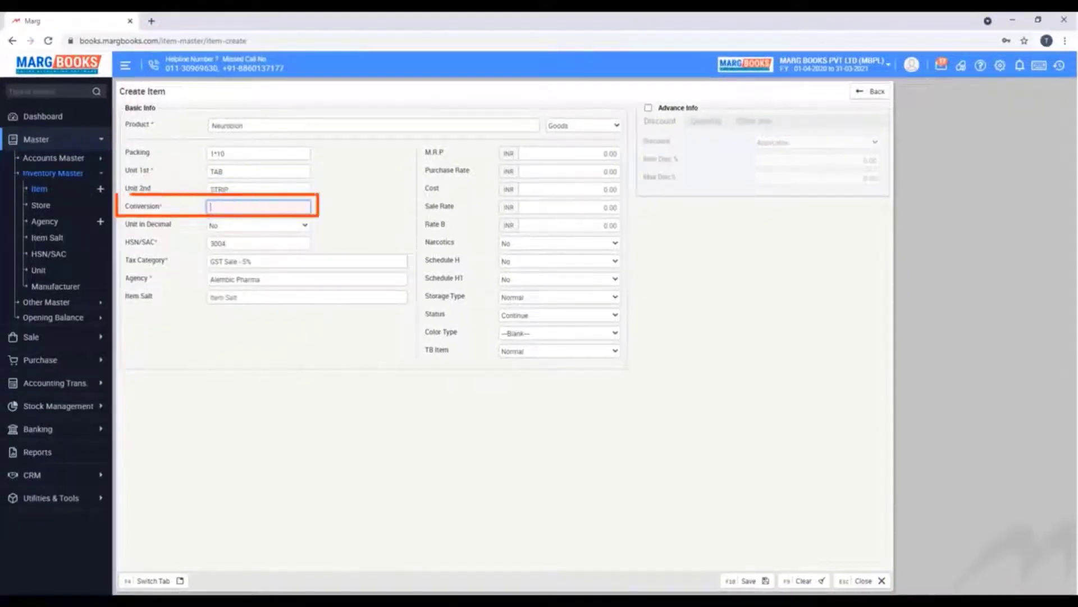
type("10")
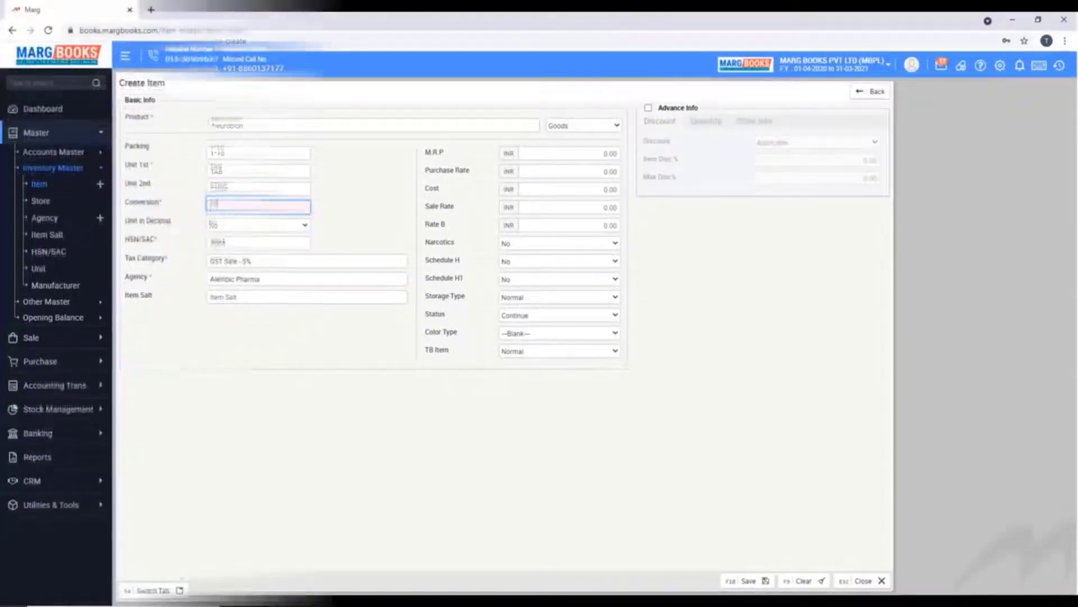
key("Return")
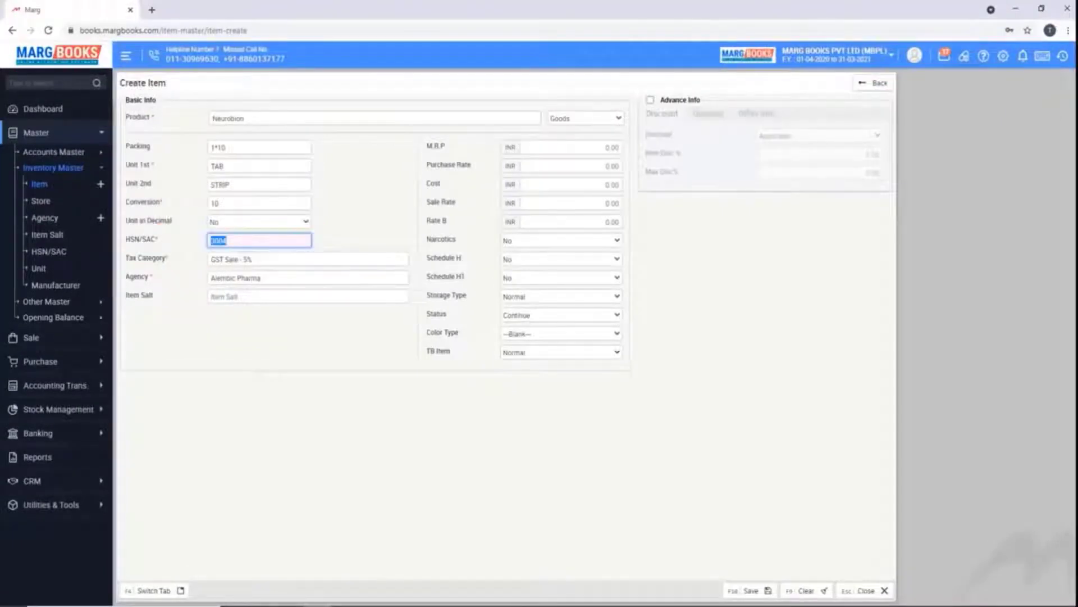
Replace HSN 3004 with 30021500, set tax category GST Sale - 12% and agency E MERCK
key("BackSpace")
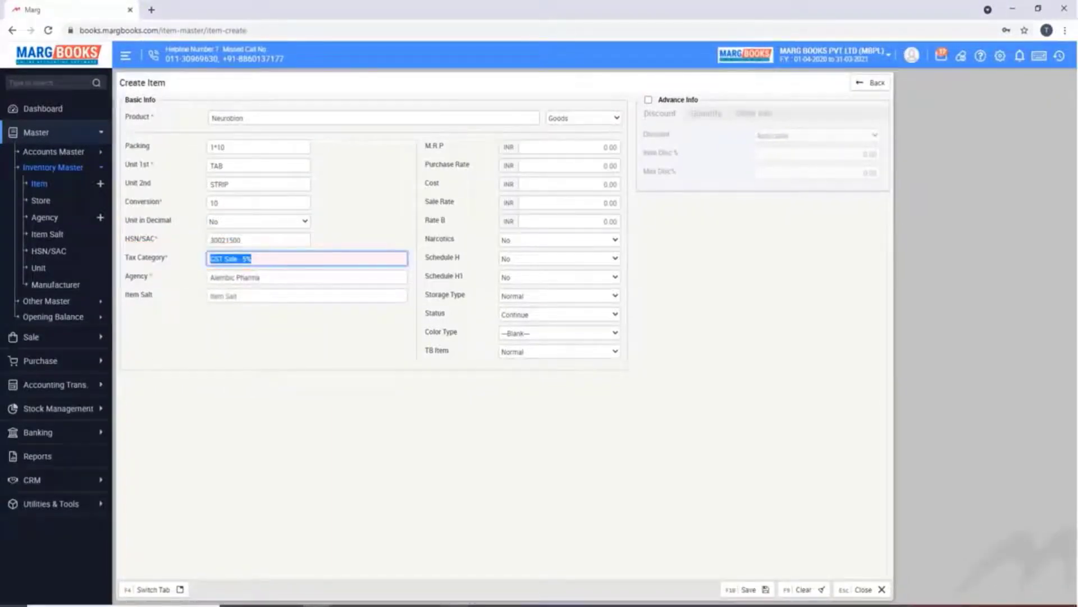
key("BackSpace")
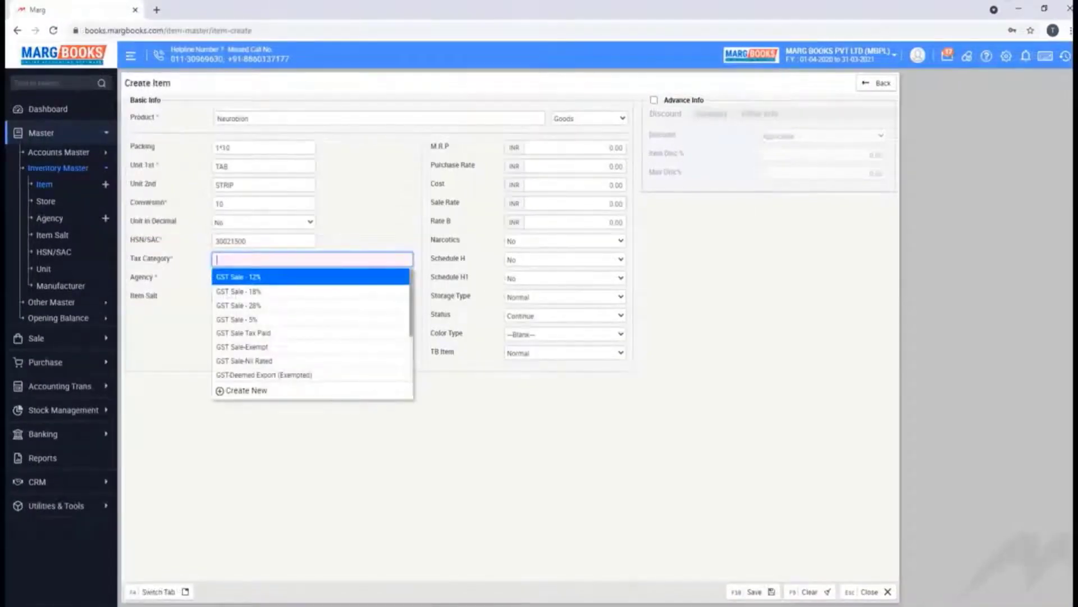
key("Return")
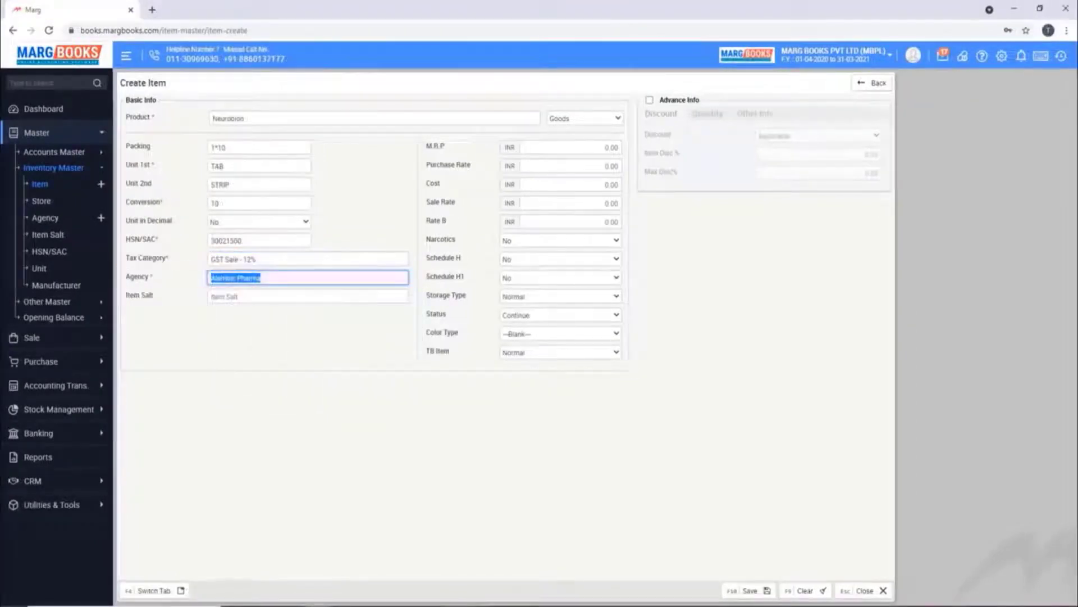
key("BackSpace")
type("e")
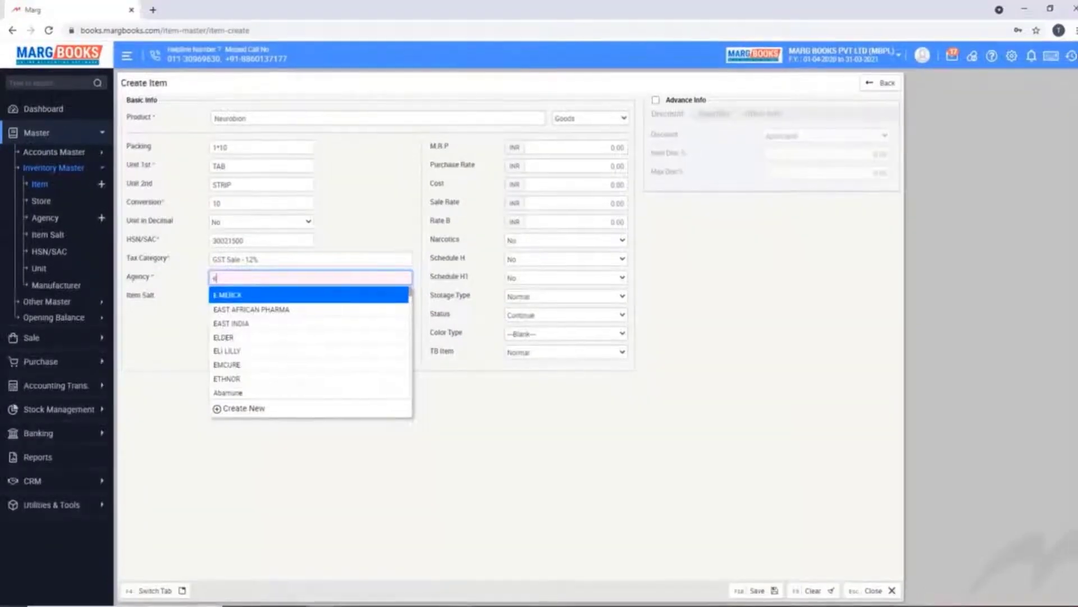
key("Return")
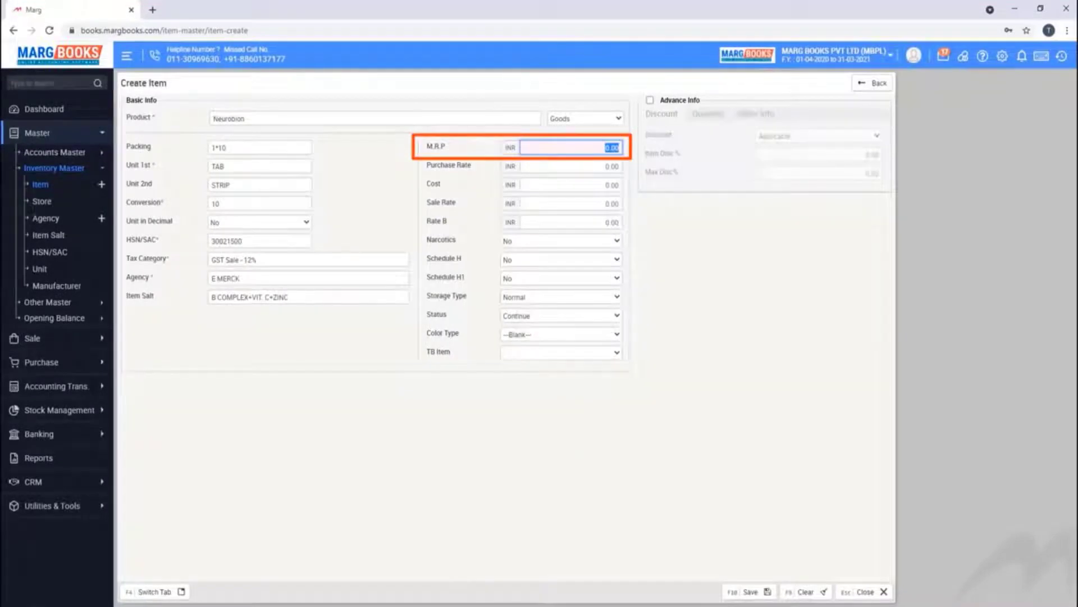
Enter M.R.P 45, Purchase Rate 10 and Sale Rate 45
type("45")
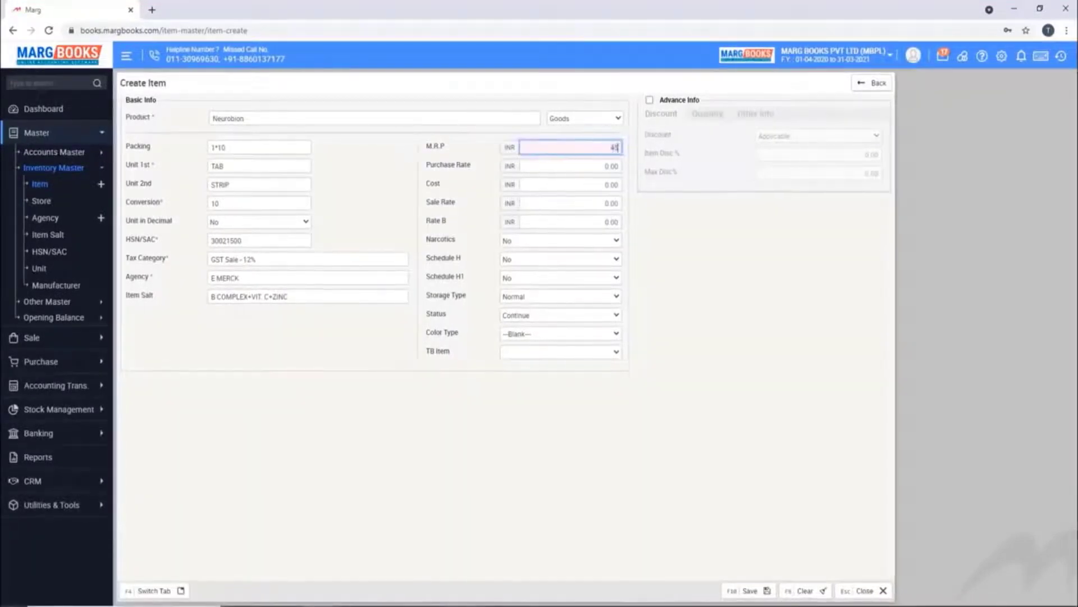
key("Return")
type("10")
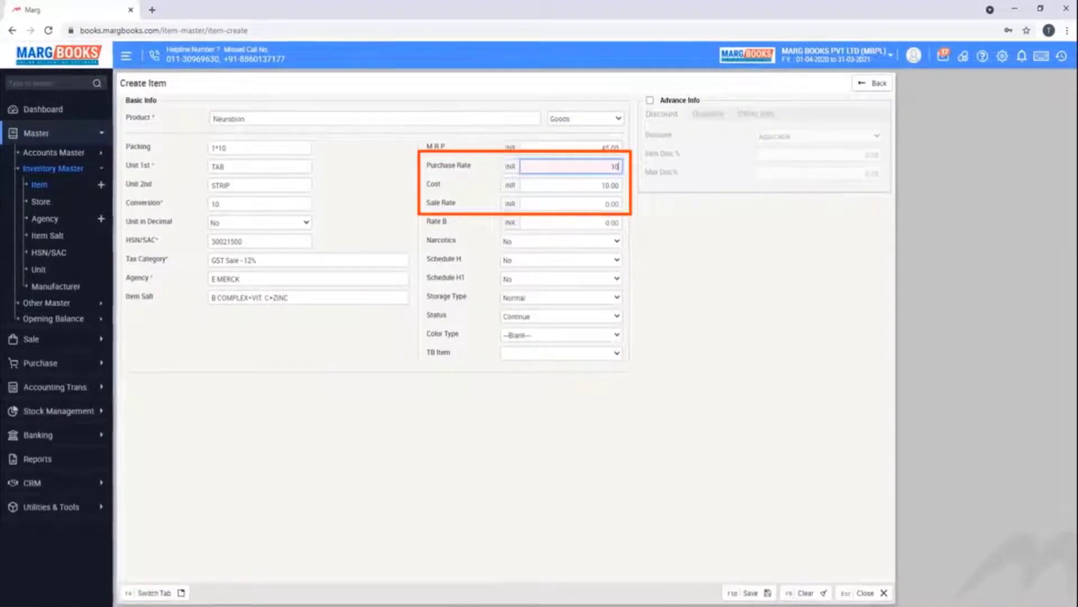
key("Return")
type("40")
key("BackSpace")
type("5")
key("Return")
key("Return")
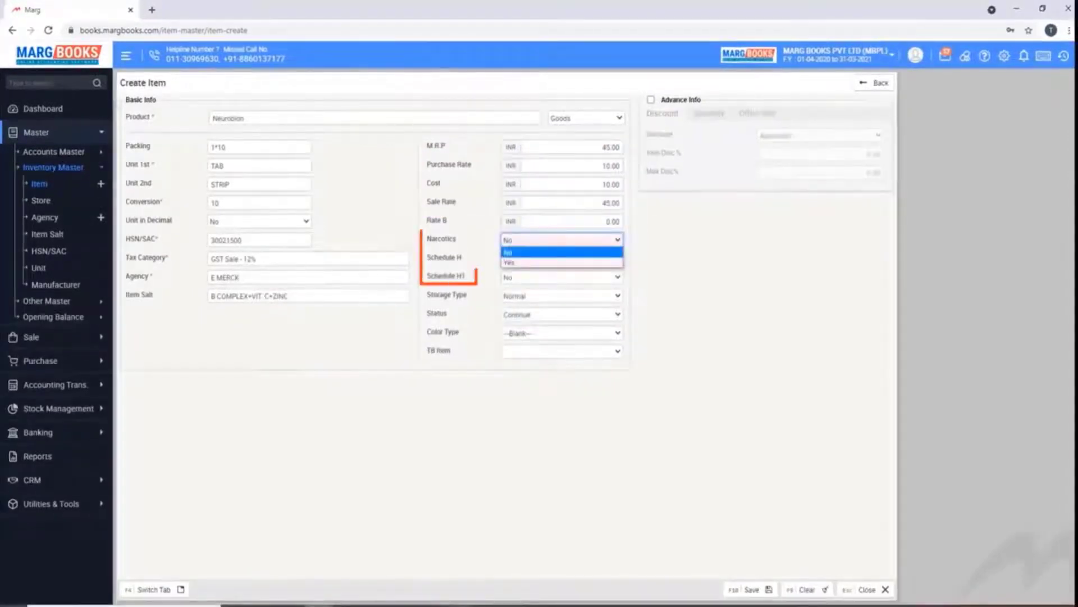
Keep Narcotics and Schedule H at No and show the Storage Type options
key("Return")
key("Return")
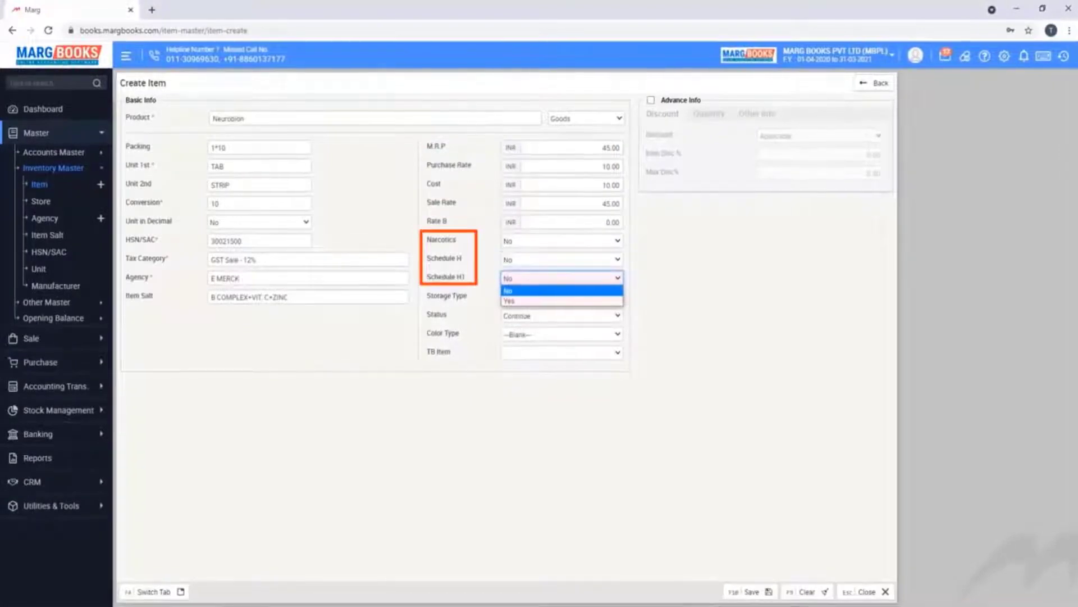
key("Return")
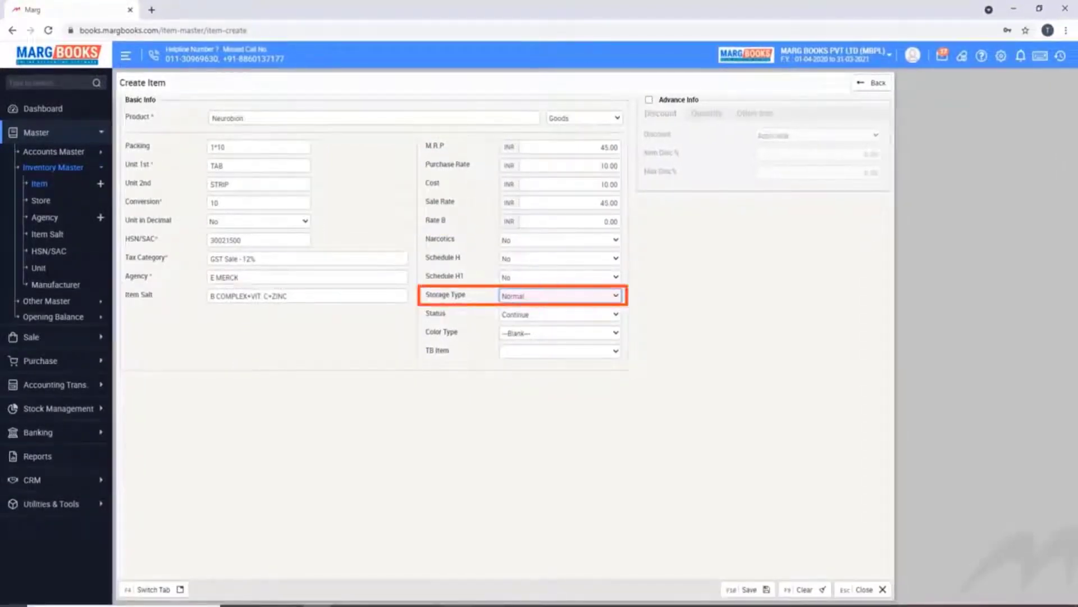
key("space")
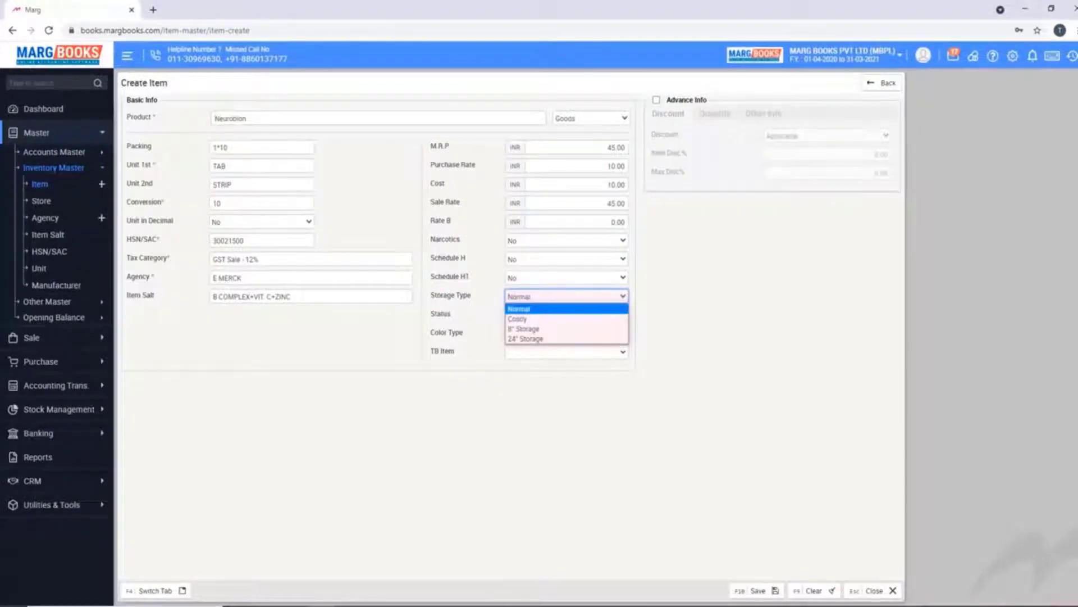
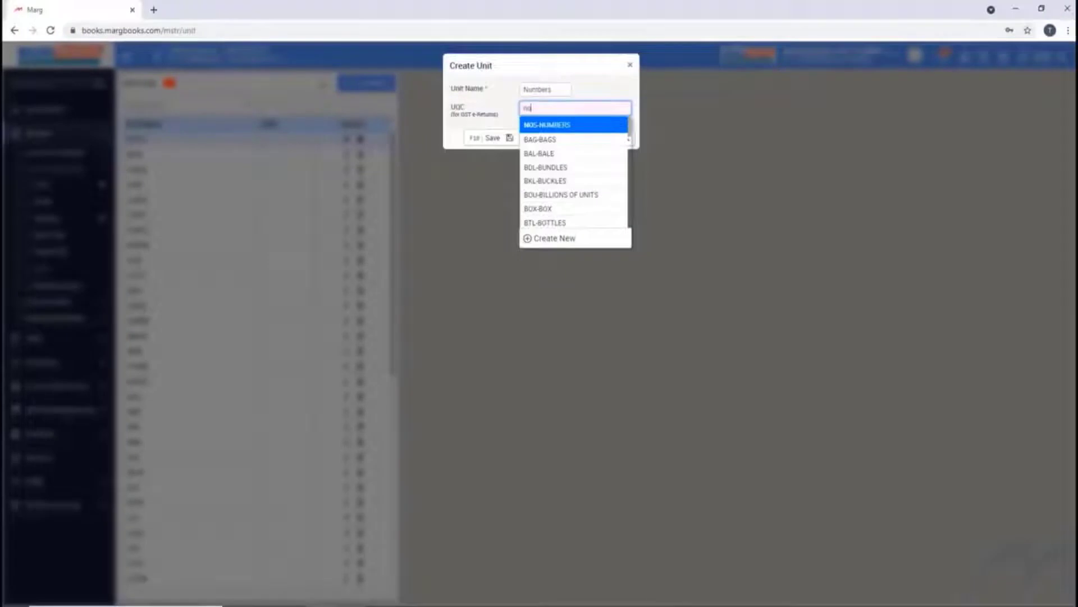
Save the Numbers unit with UQC NOS-NUMBERS
key("Return")
key("F10")
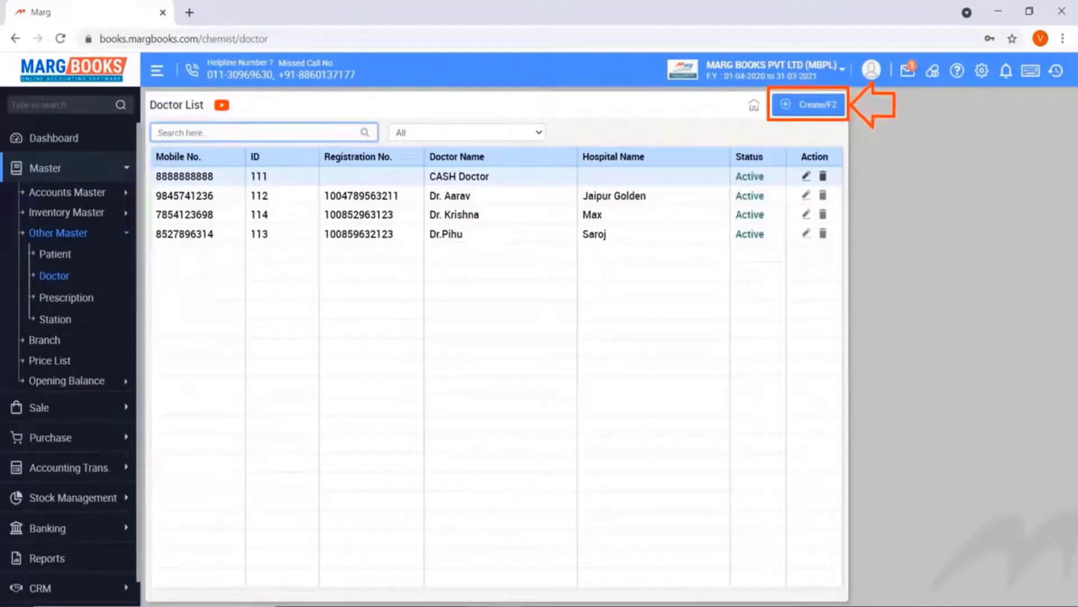
Start a new record from the Doctor List with F2
key("F2")
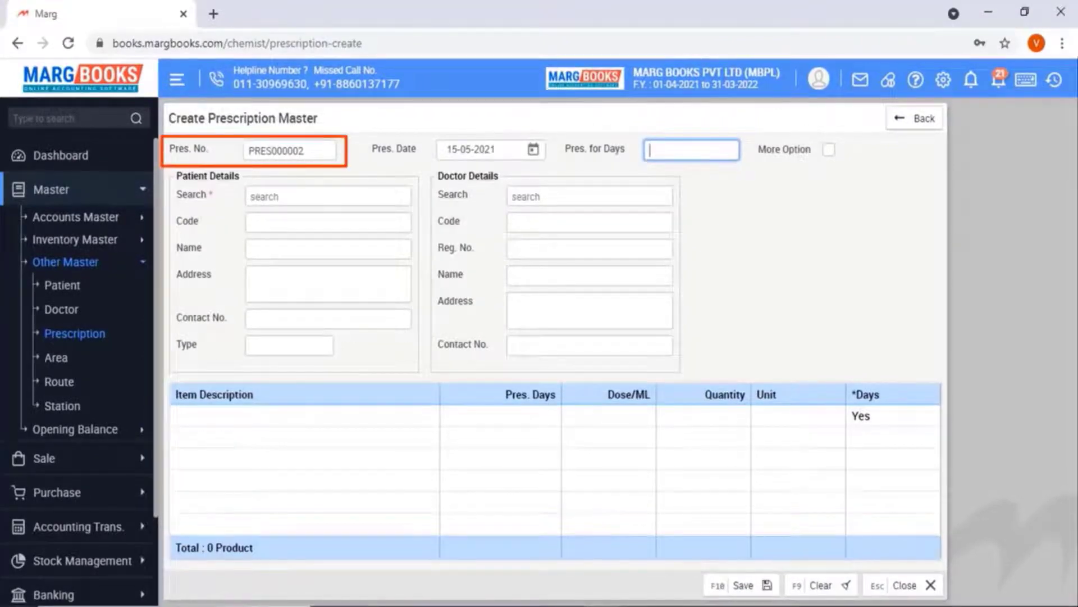
Keep 15-05-2021 as the prescription date using the date picker
left_click(472, 149)
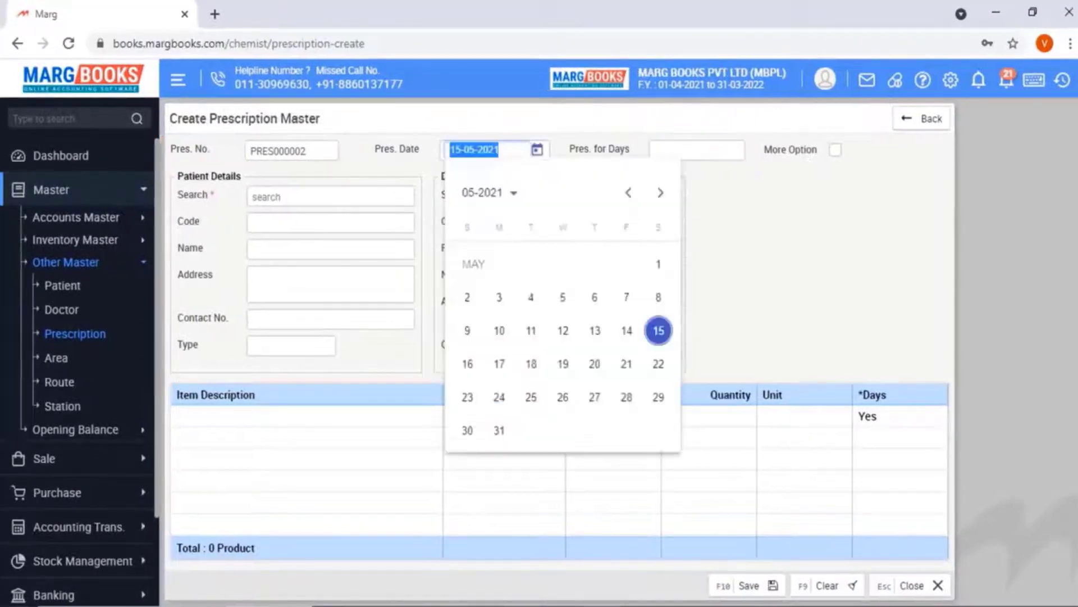
left_click(697, 149)
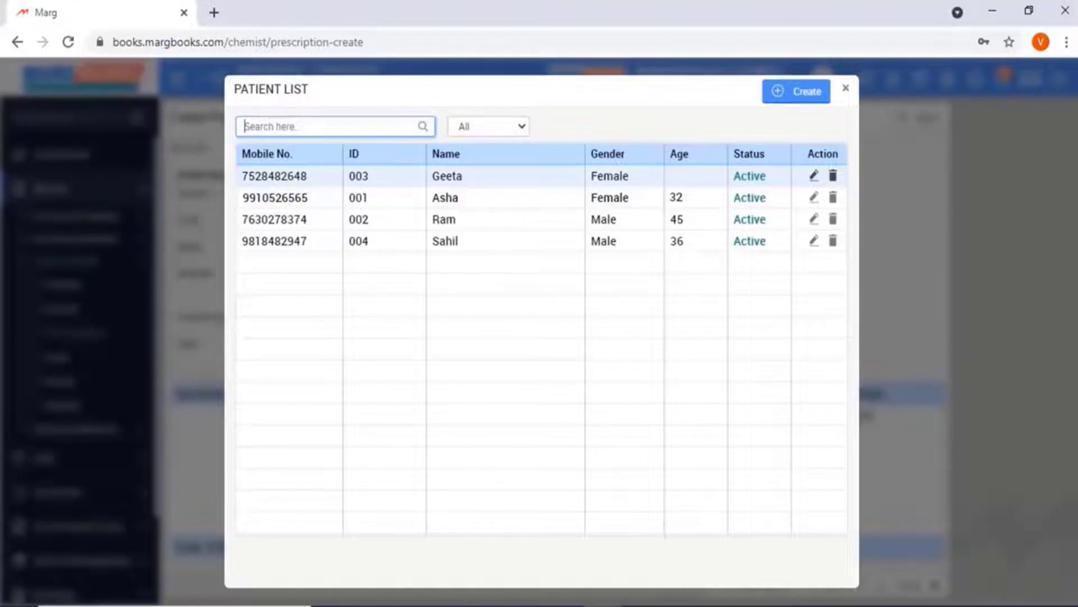
Discard a new patient form and select existing patient 003 for the prescription
left_click(806, 93)
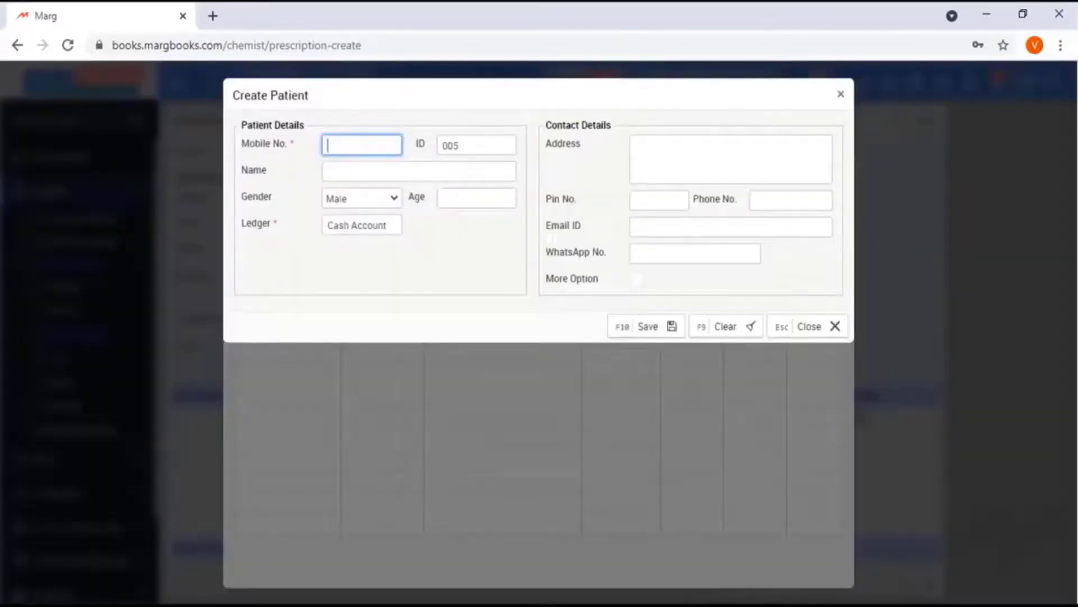
key("Escape")
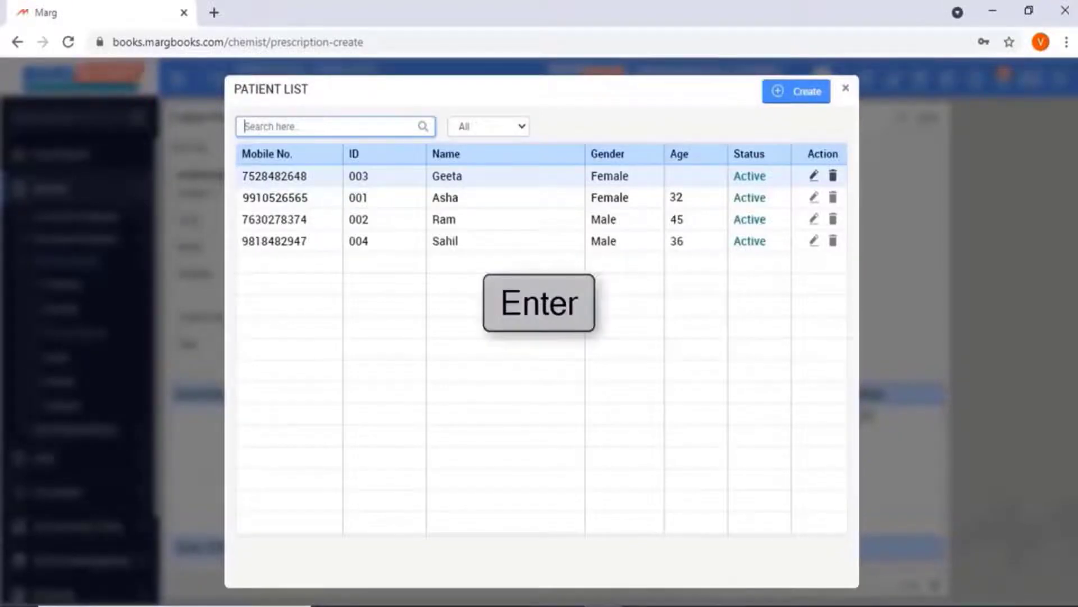
key("Return")
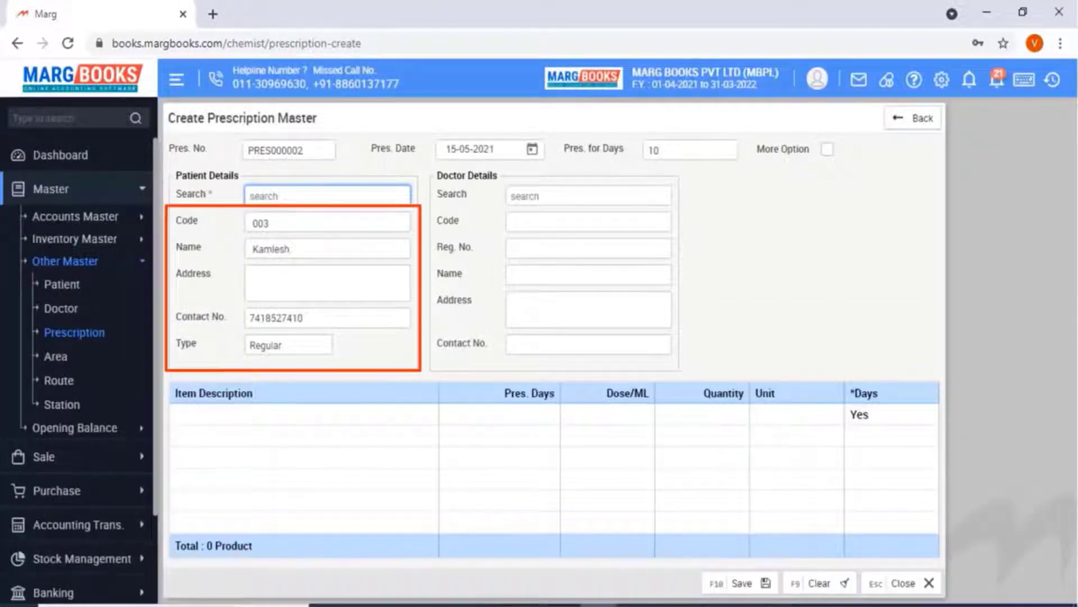
Select the doctor with ID 112 from the Doctor List for the prescription
left_click(589, 196)
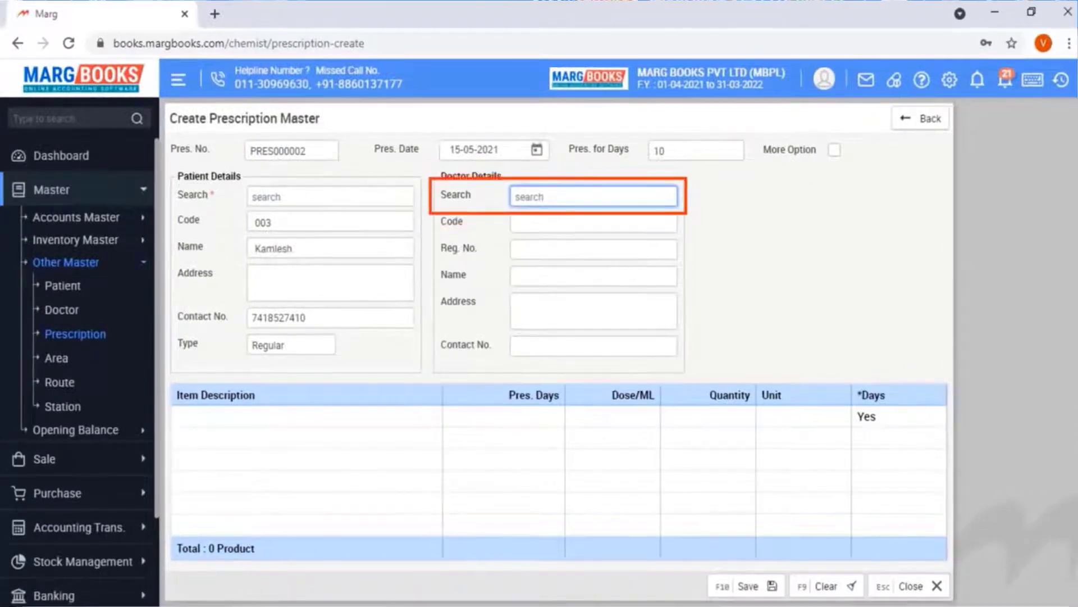
key("space")
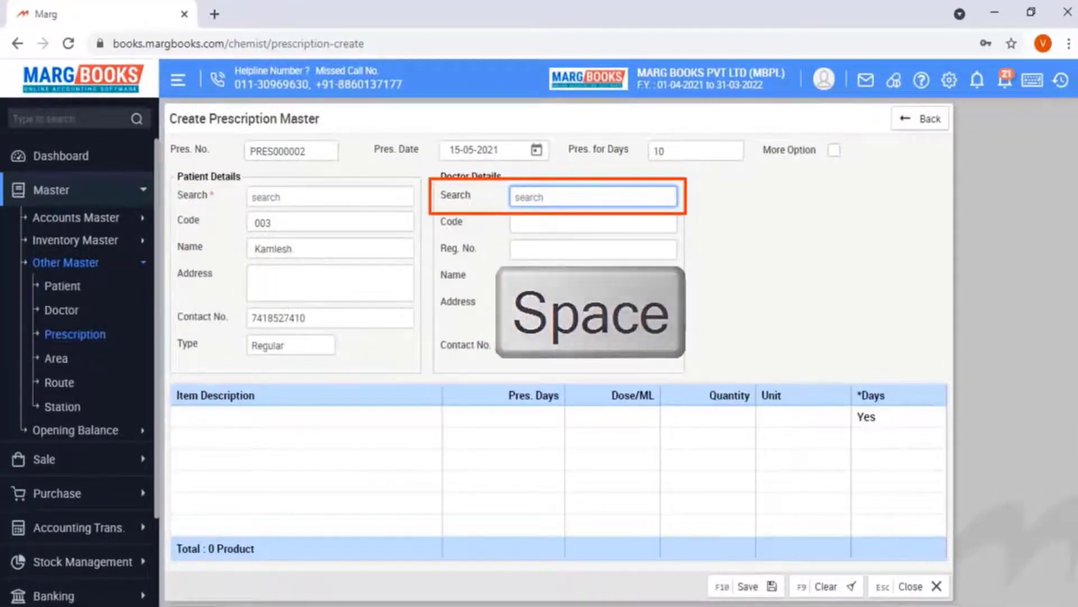
key("space")
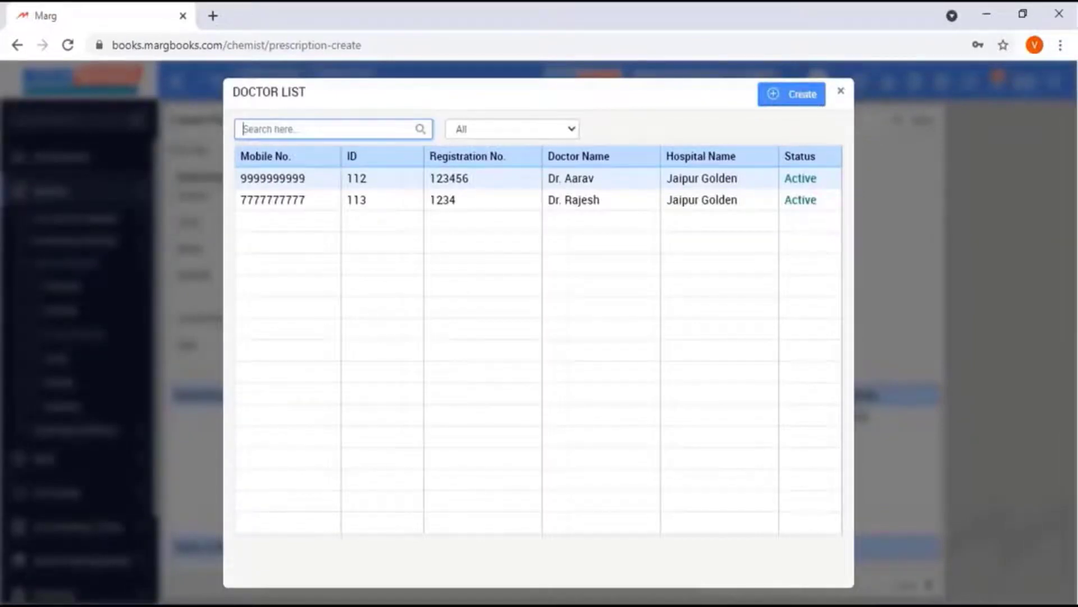
key("Return")
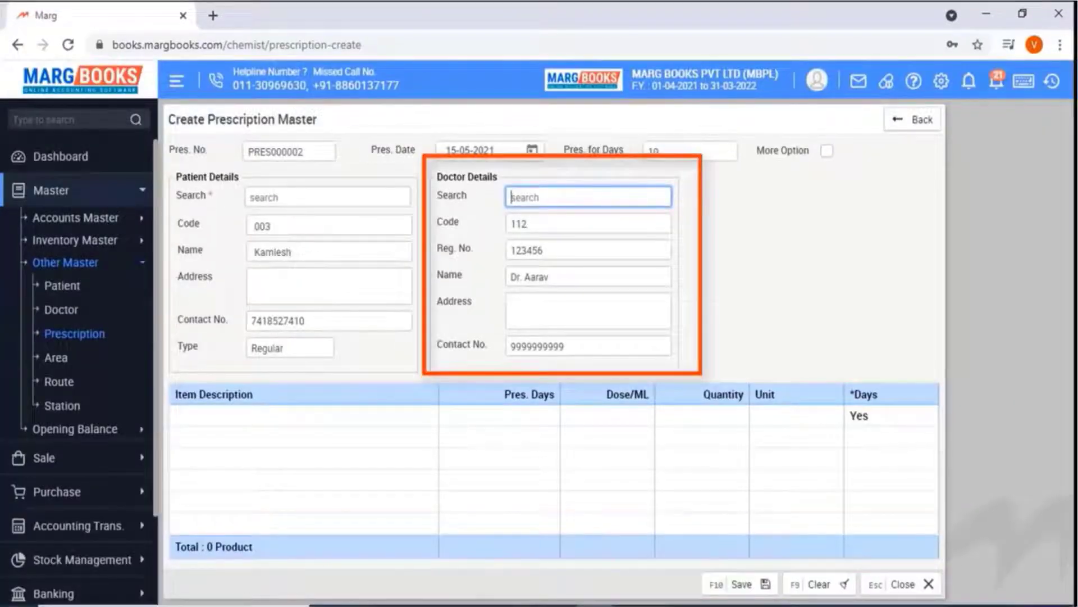
Add Amlosafe 80 as the first prescription item
key("Return")
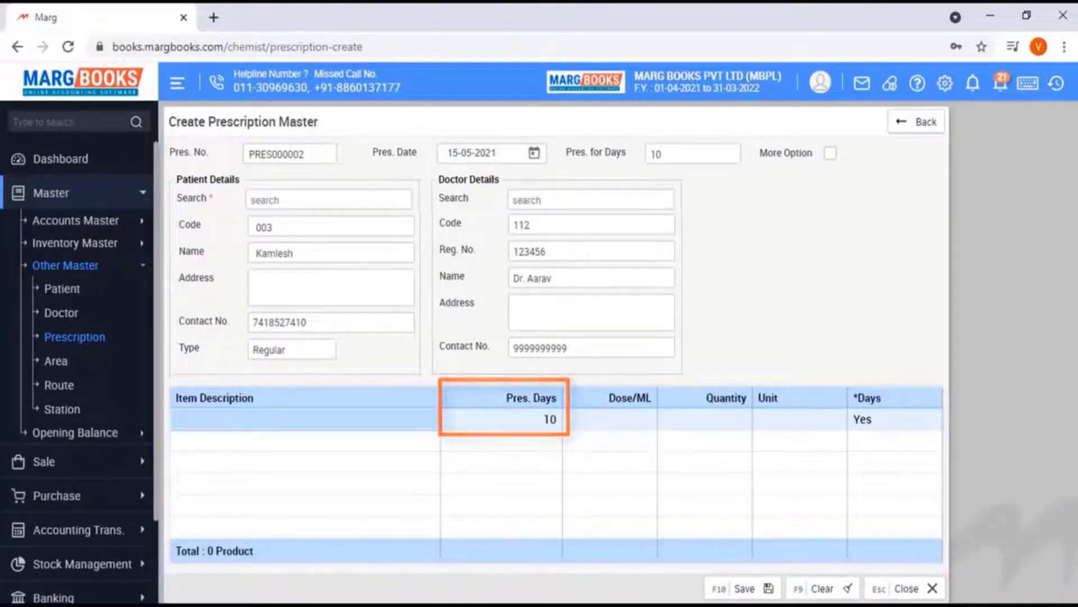
key("Return")
key("Down")
key("Down")
key("Down")
key("Down")
key("Down")
key("Down")
key("Return")
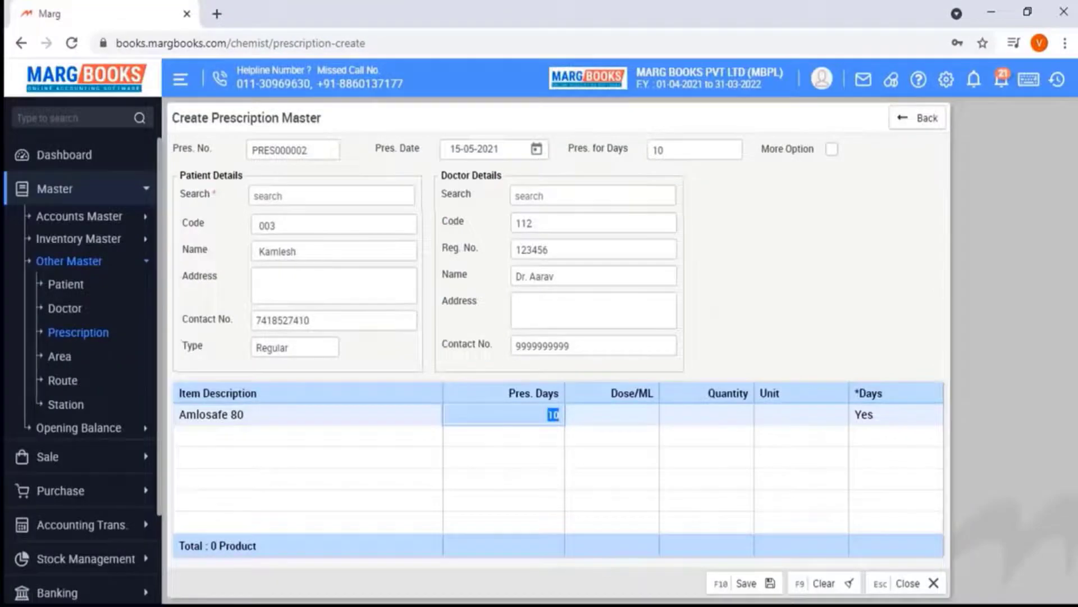
Give Amlosafe 80 10 days, dose 2, quantity 1 and unit BAG
key("Return")
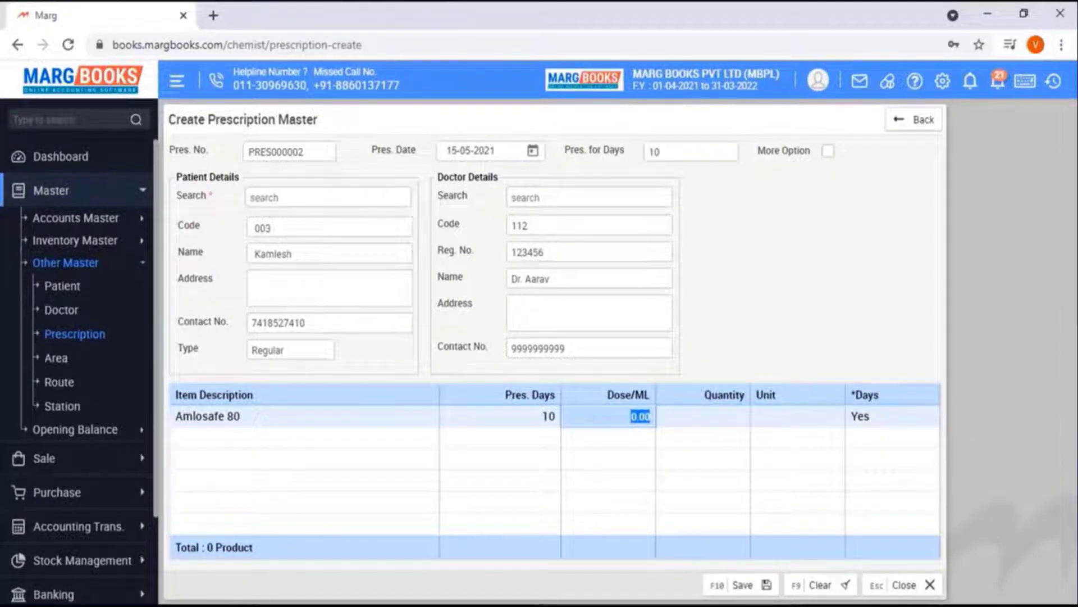
type("2")
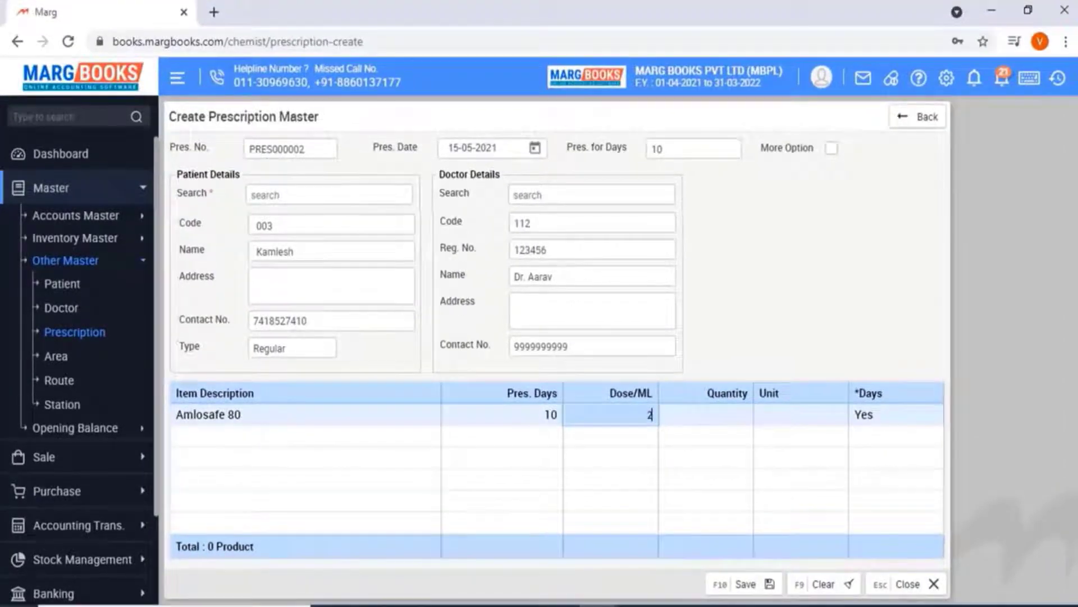
key("Return")
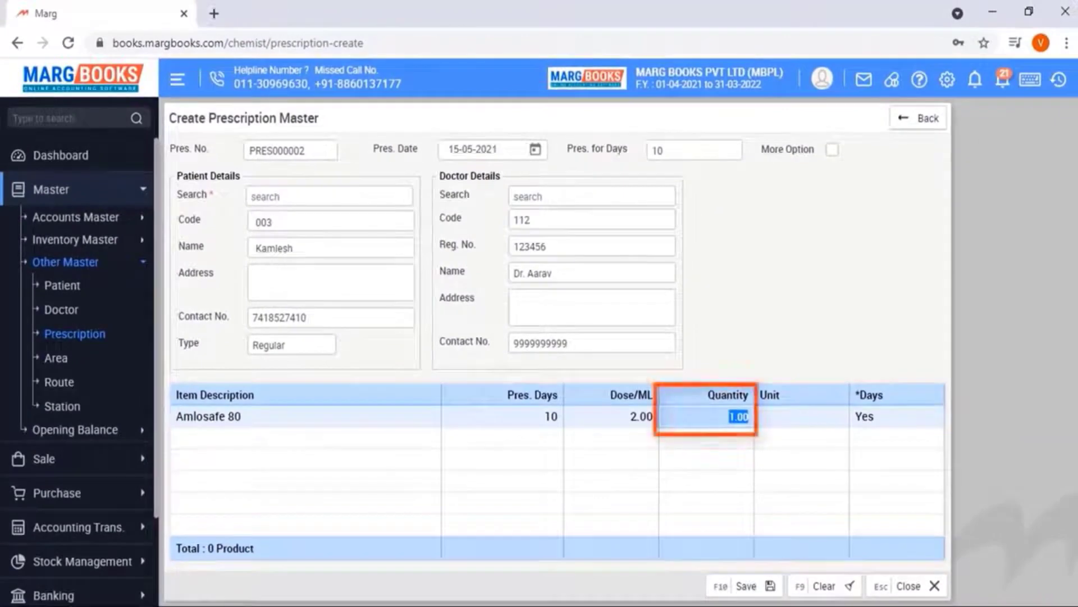
key("Return")
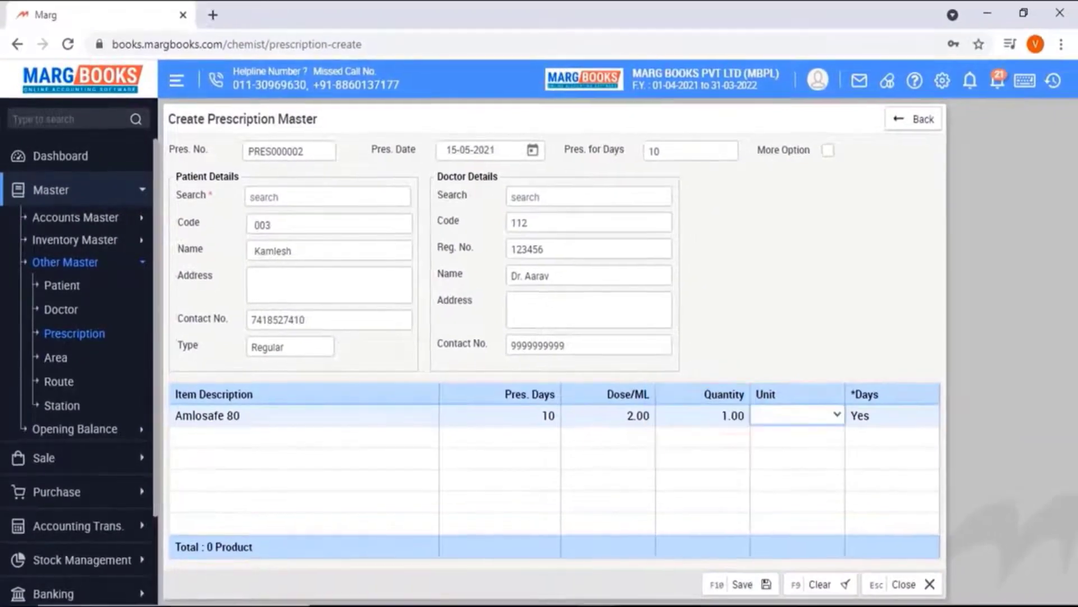
key("Down")
key("Return")
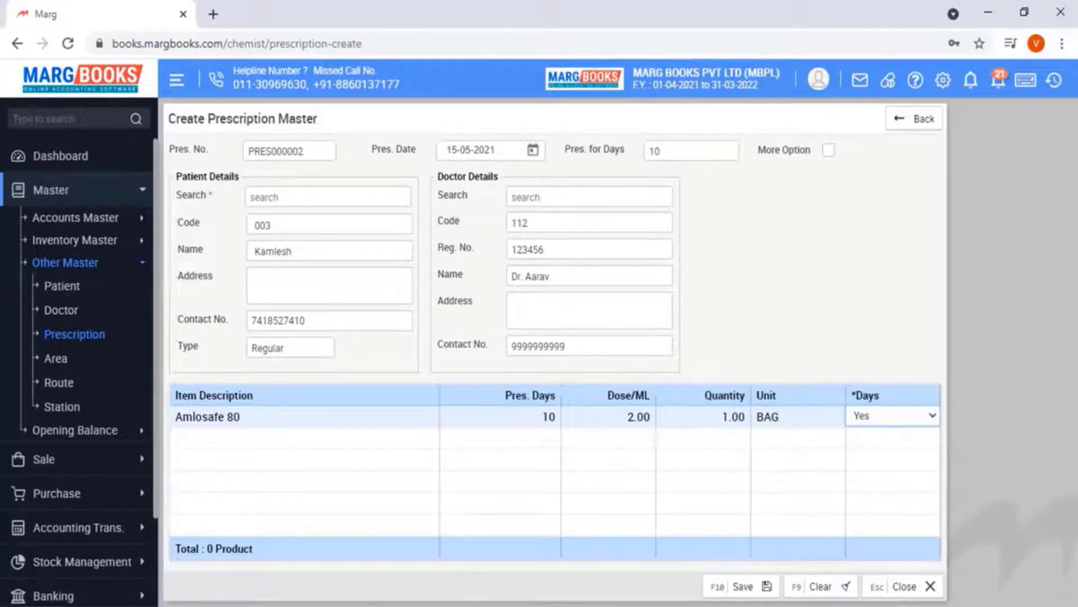
key("Return")
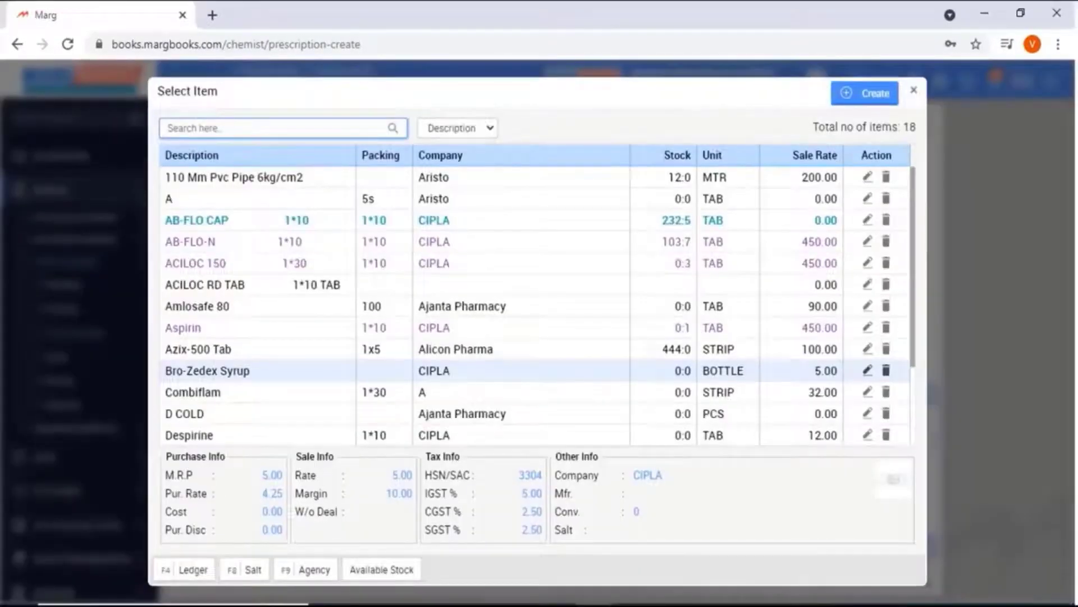
Add Bro-Zedex Syrup as the second item row with 10 days, dose 2 and quantity 1
key("Return")
key("Return")
key("Return")
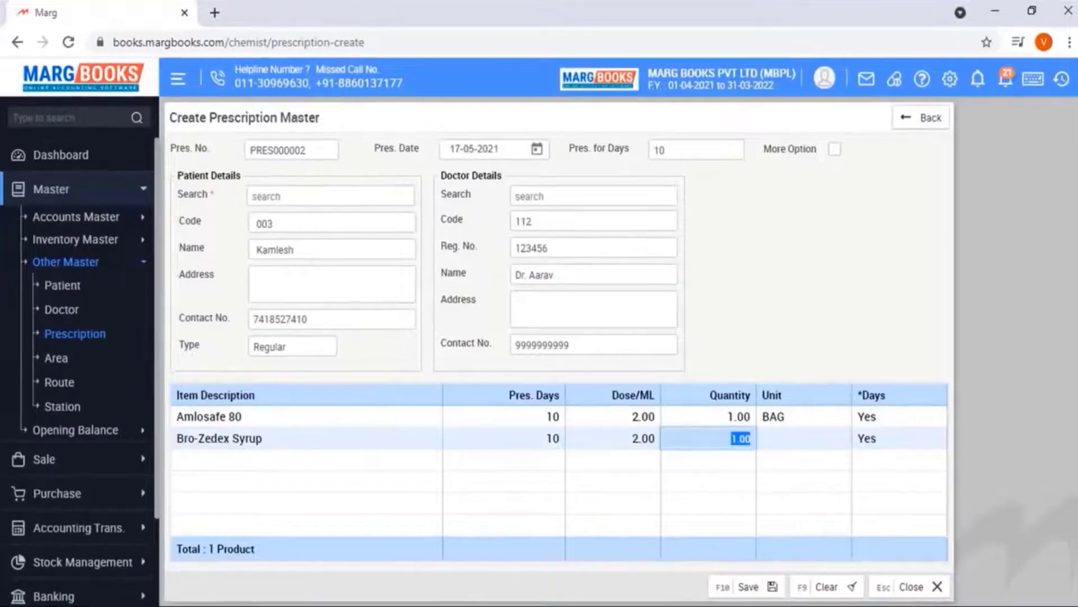
key("Return")
key("Return")
key("Return")
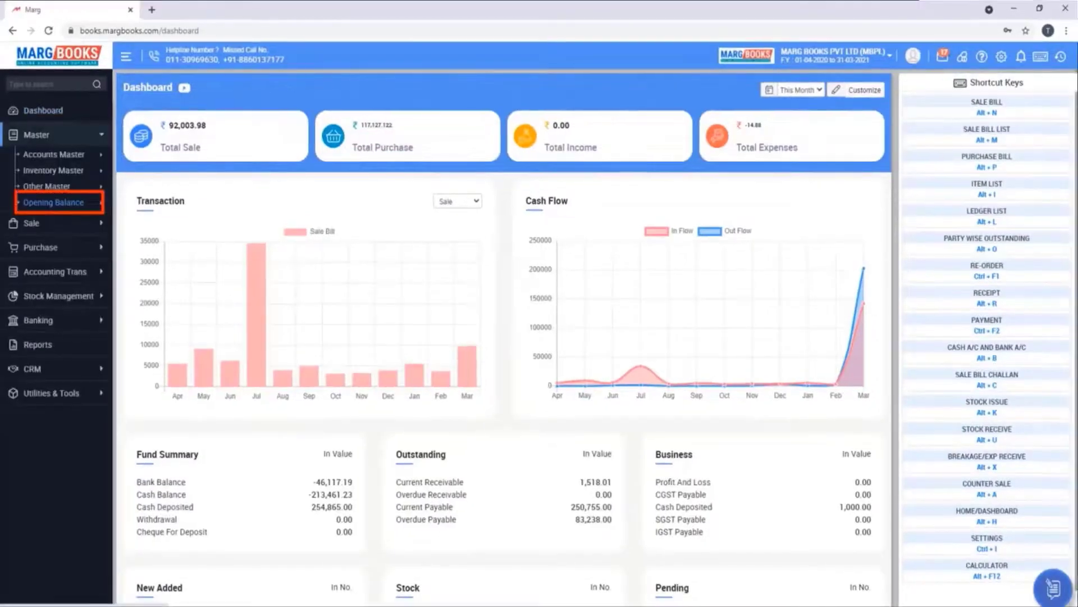
Open Abacavir's opening-stock batch details in MAIN STORE
left_click(53, 202)
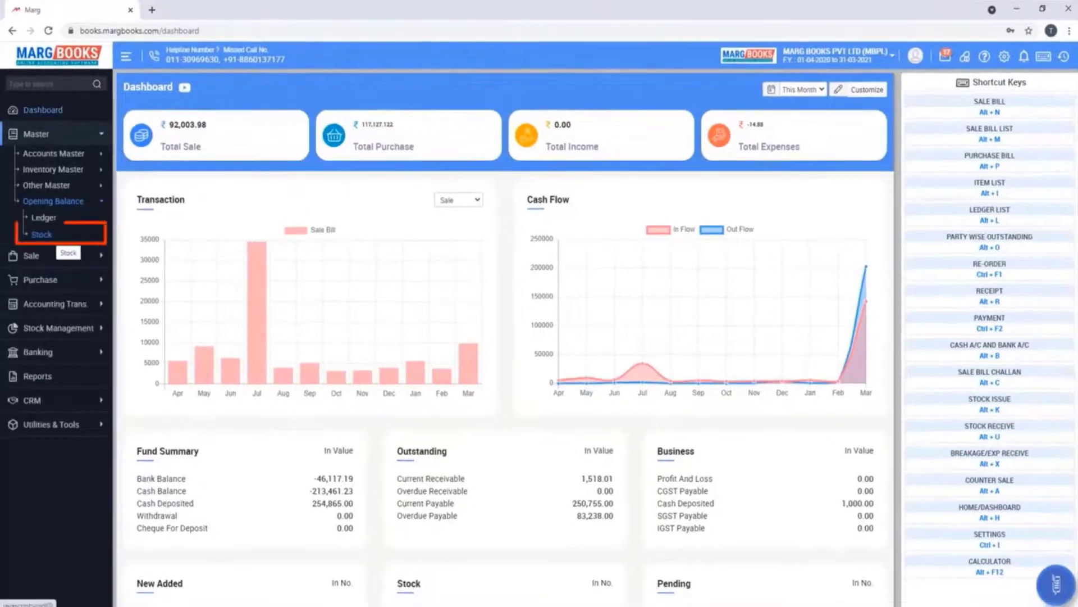
left_click(41, 232)
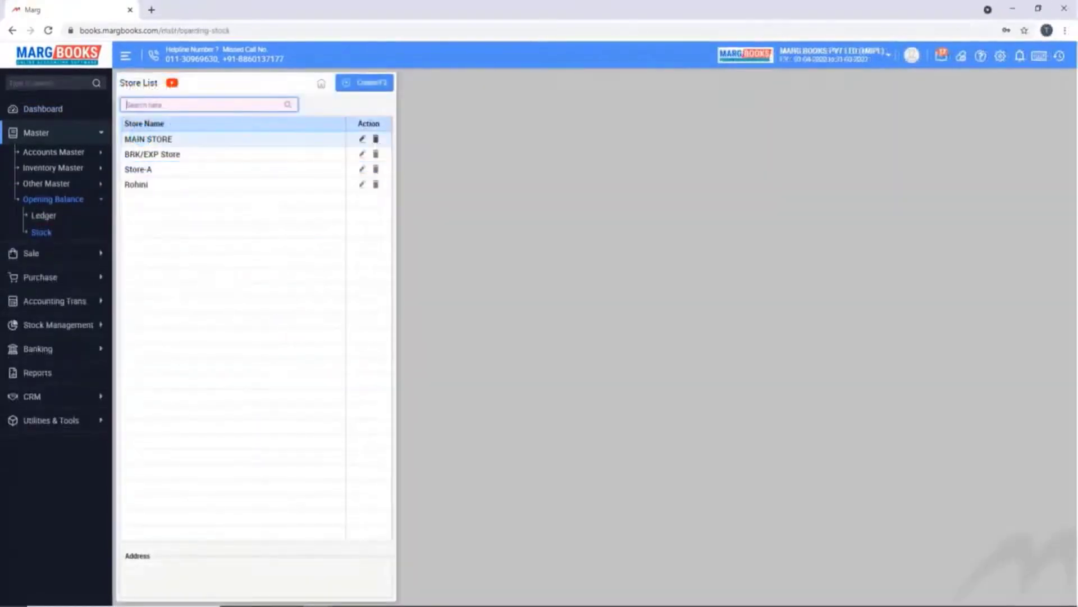
key("Return")
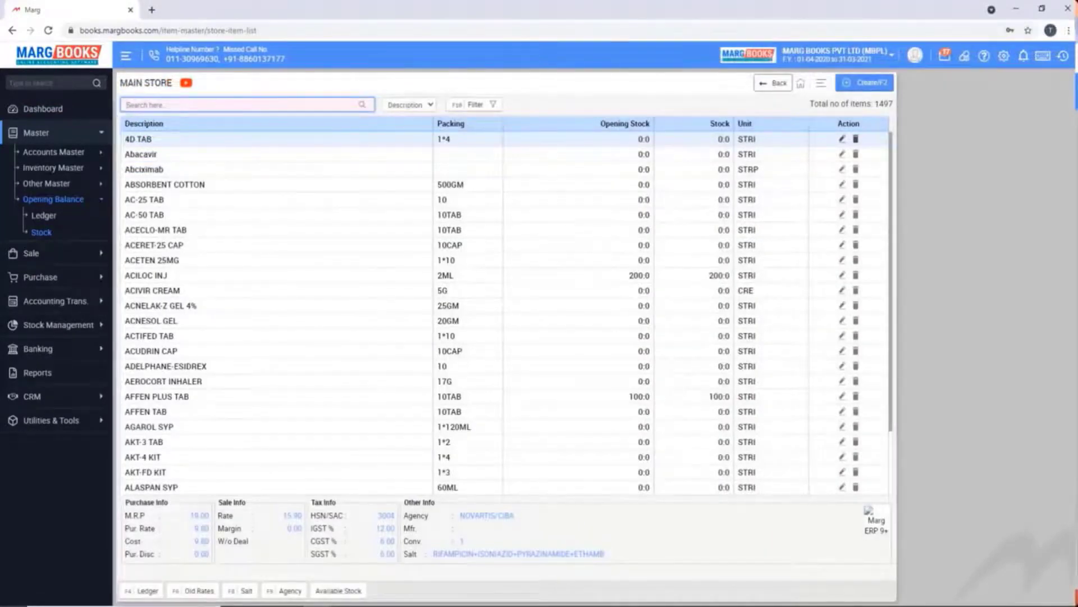
key("Down")
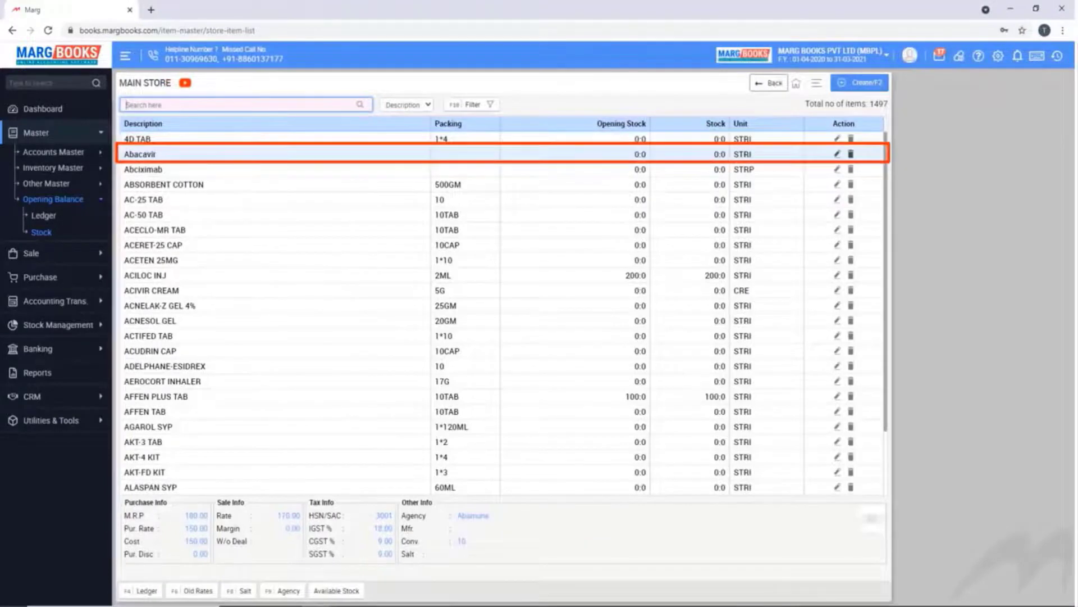
key("Return")
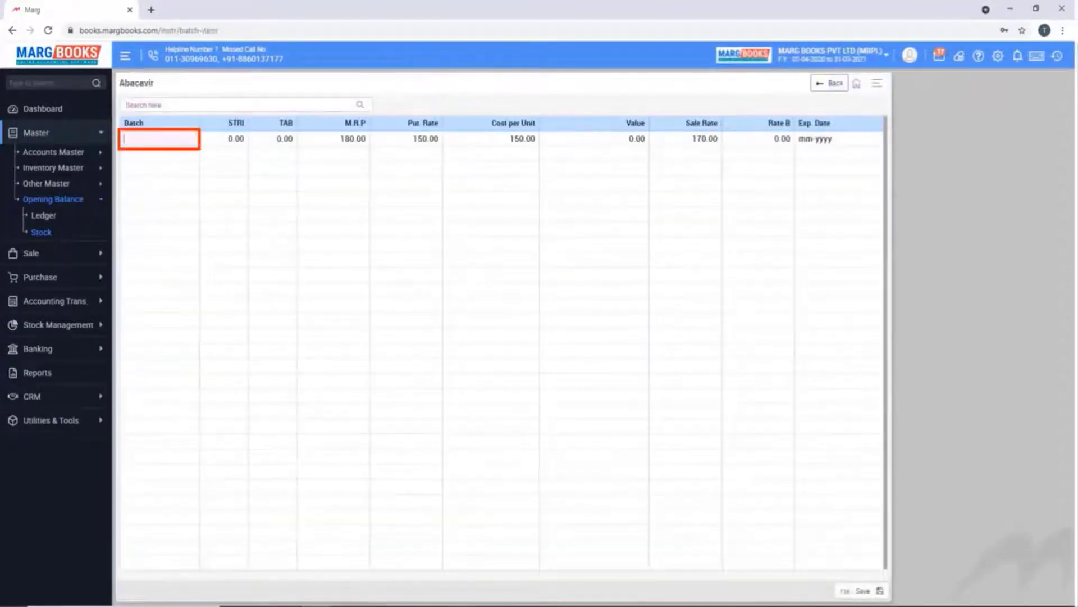
Save Abacavir batch 78900: 20 STRI, rates 180/150/170, expiry 06-2022
type("78900")
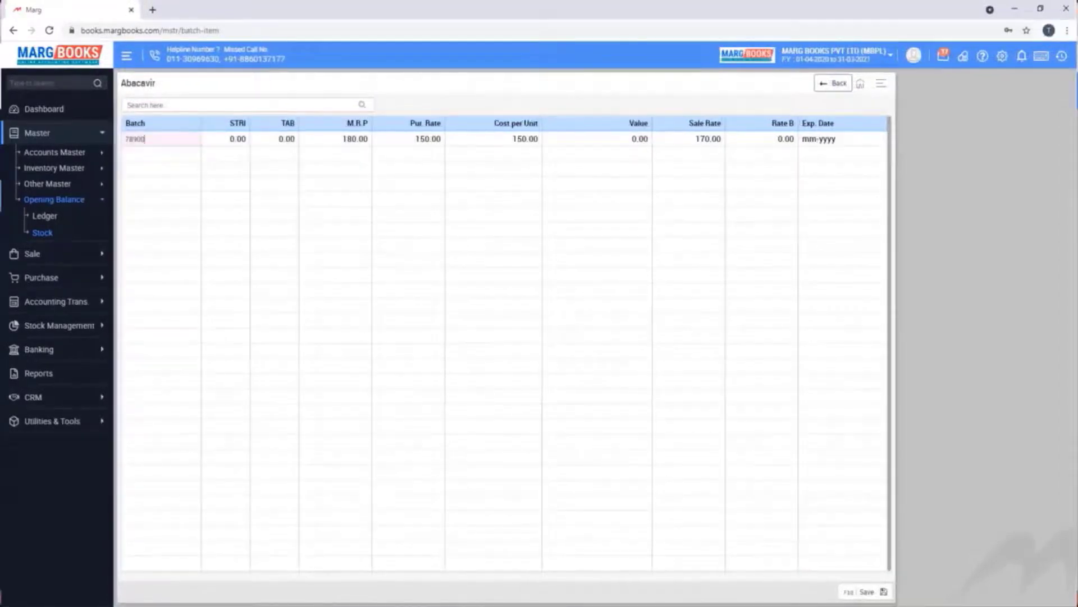
key("Return")
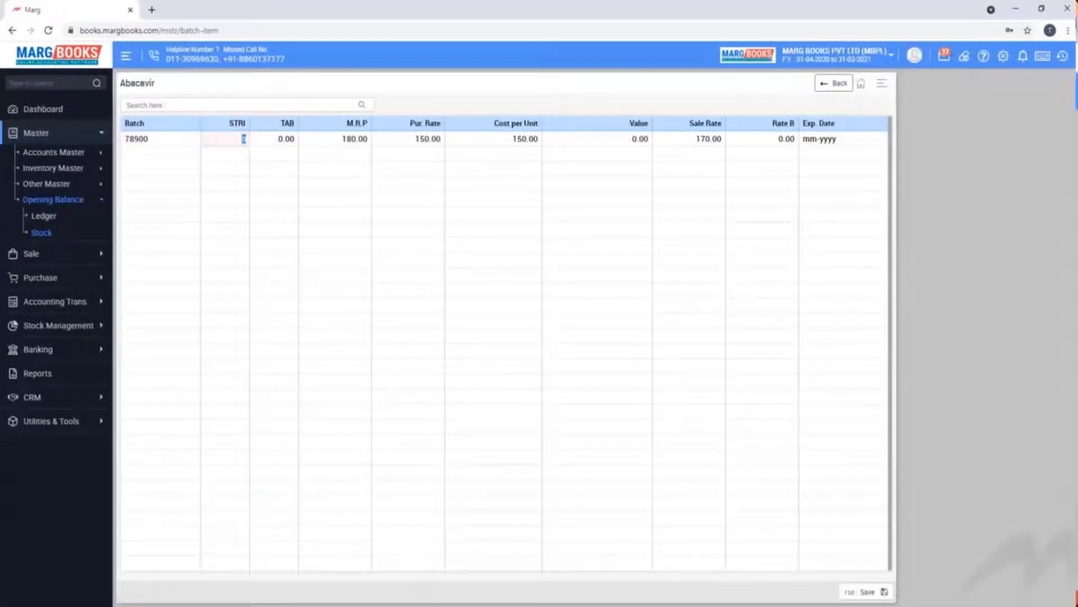
type("20")
key("Return")
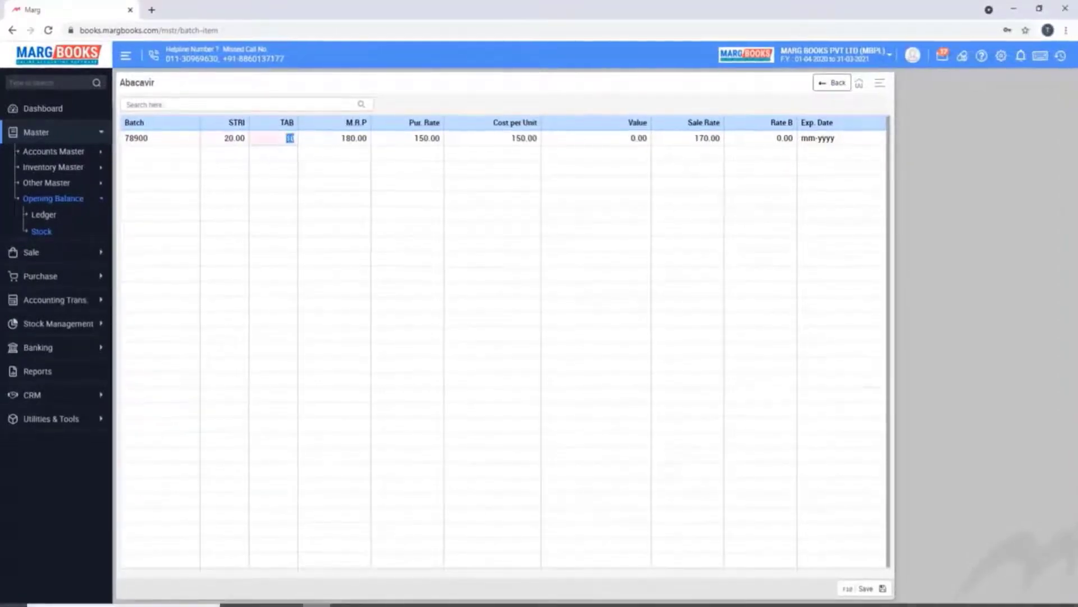
key("Return")
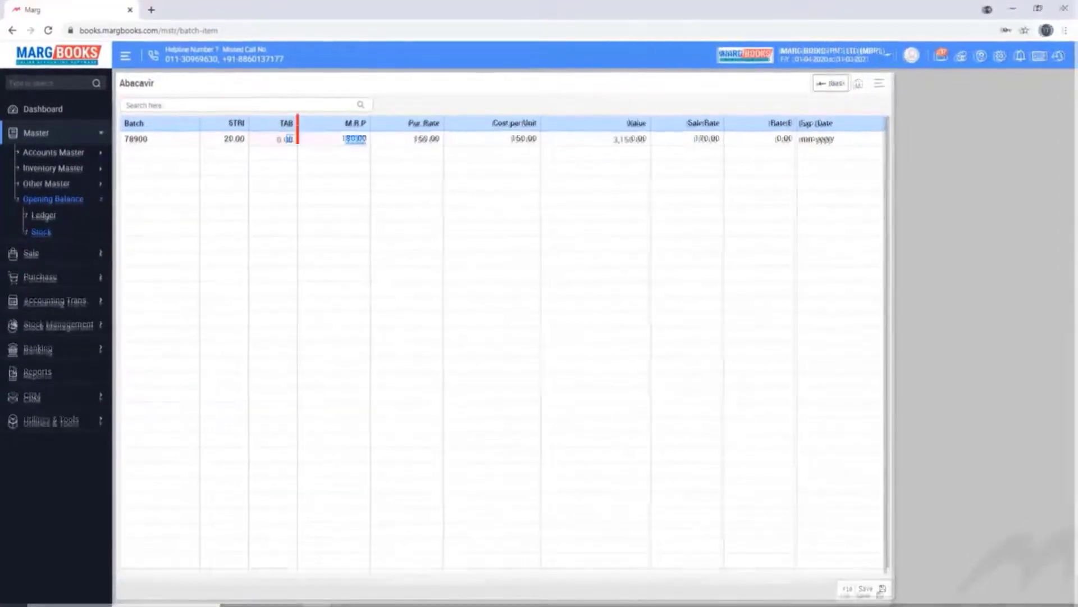
key("Return")
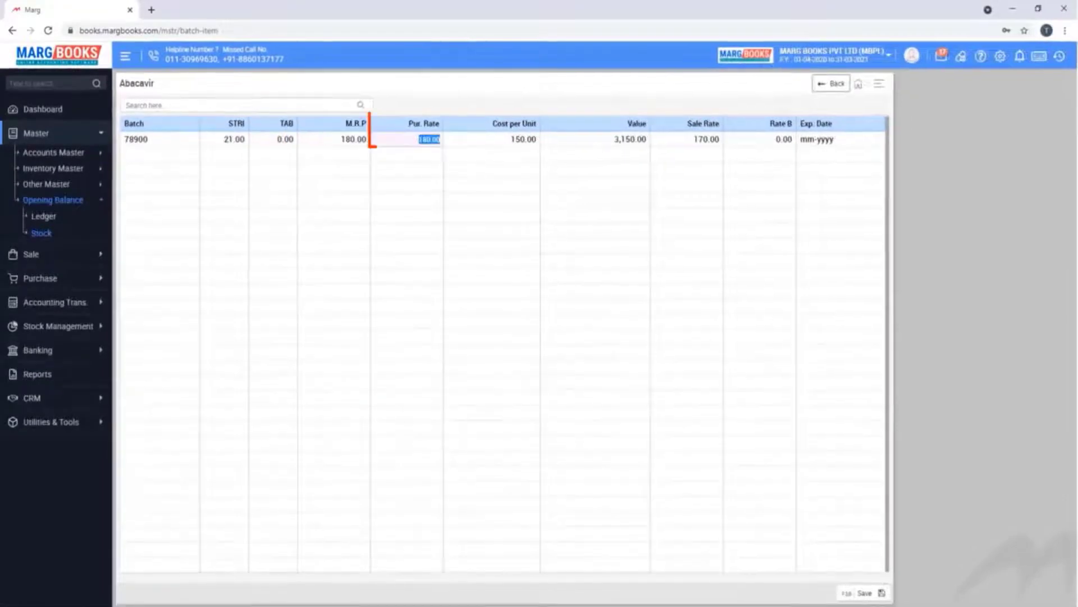
key("Return")
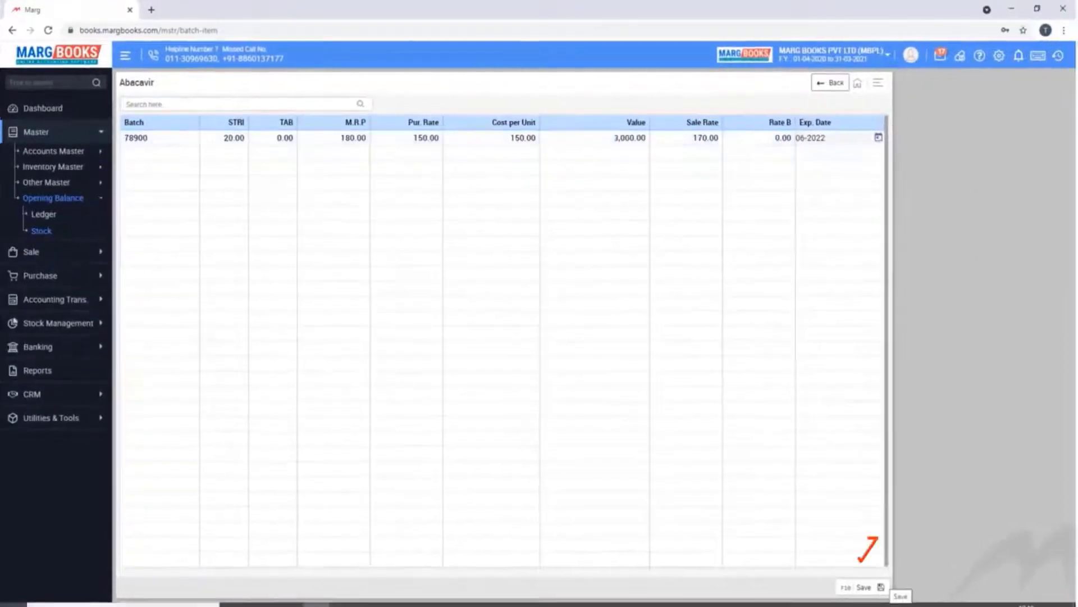
key("F10")
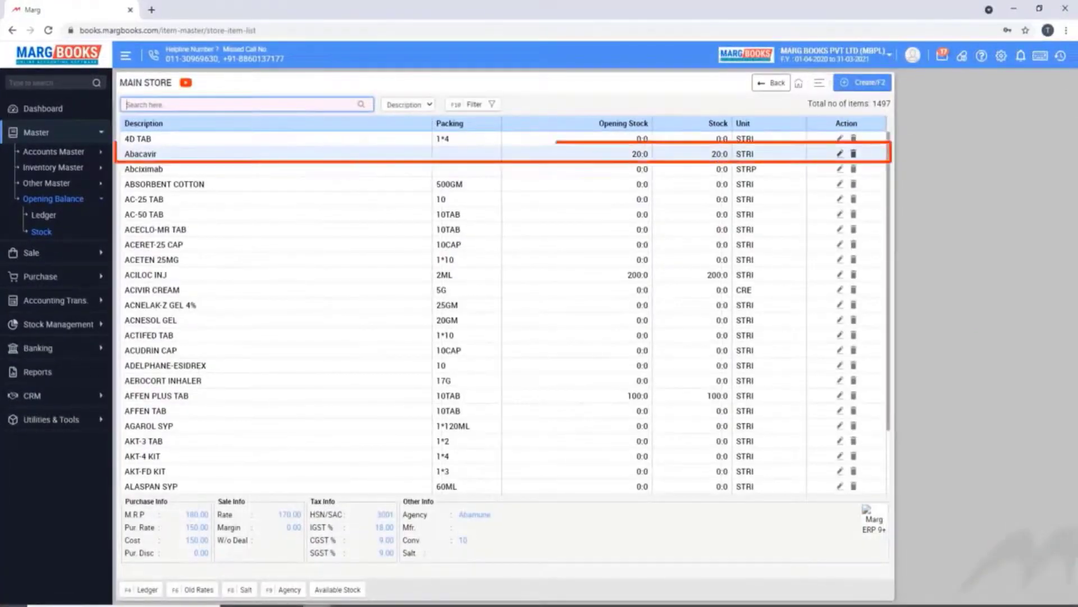
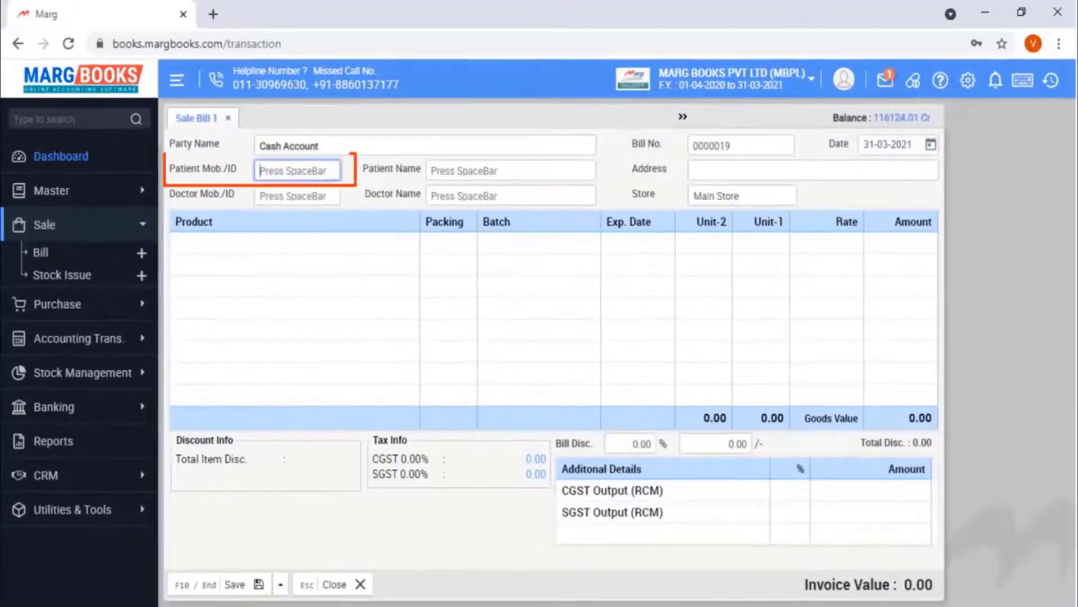
Attach a patient from the patient list and a doctor to the cash bill
key("space")
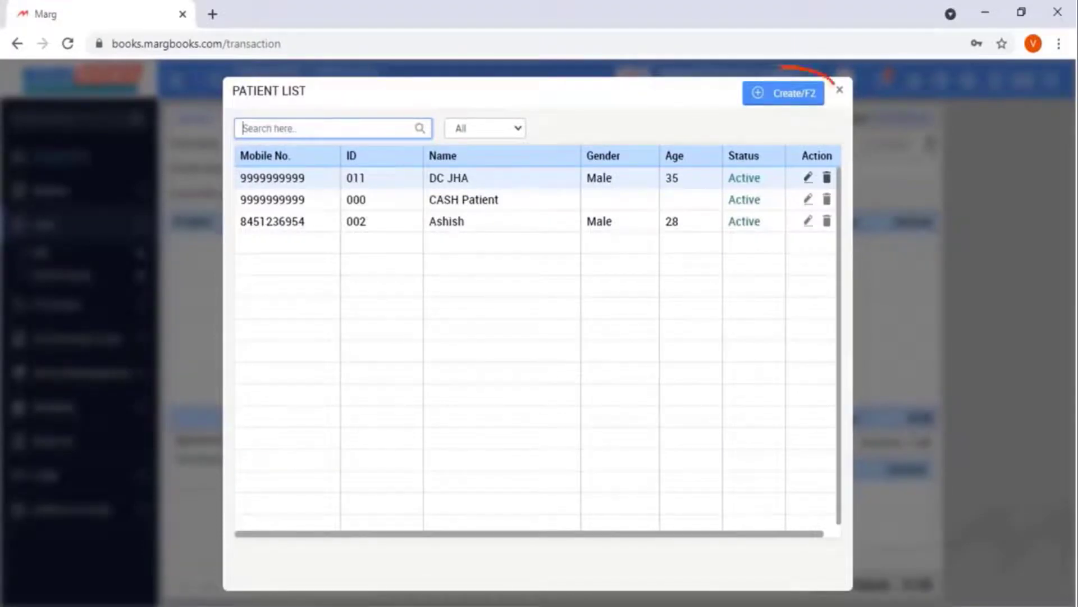
key("F2")
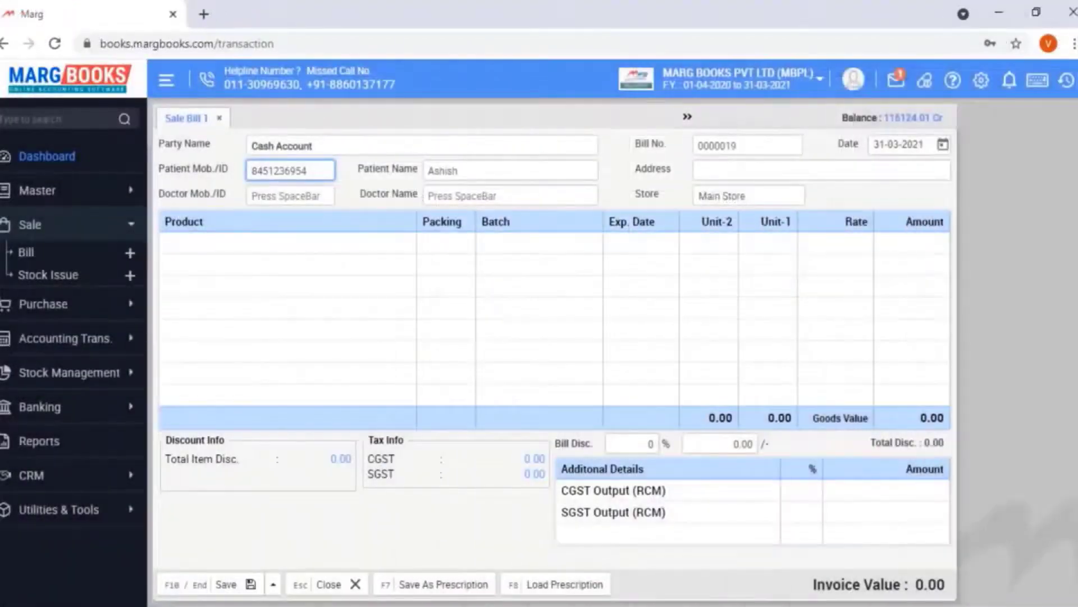
key("Return")
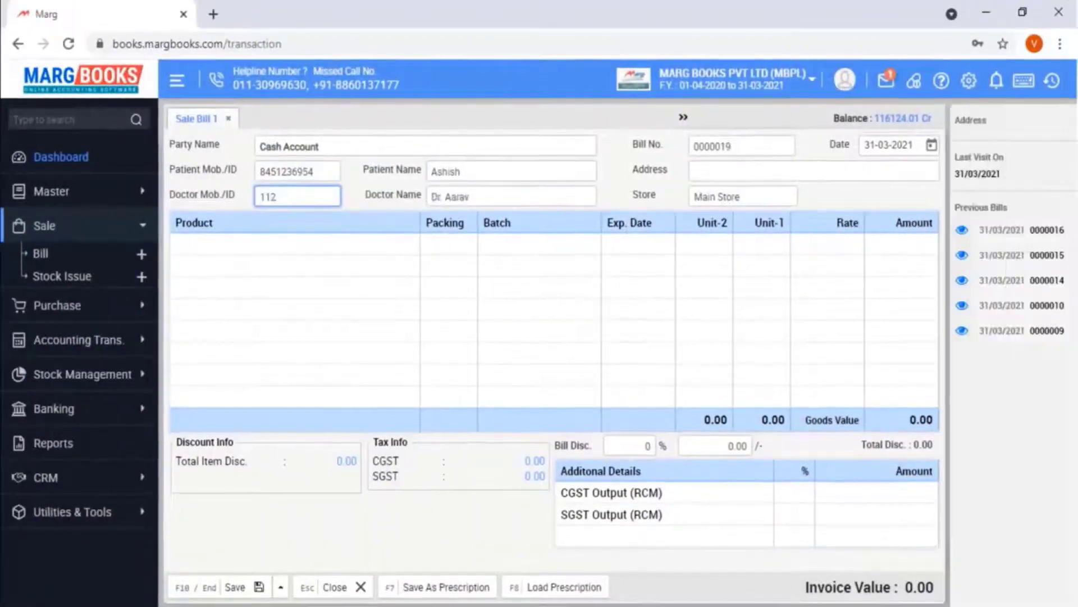
key("Return")
key("Return")
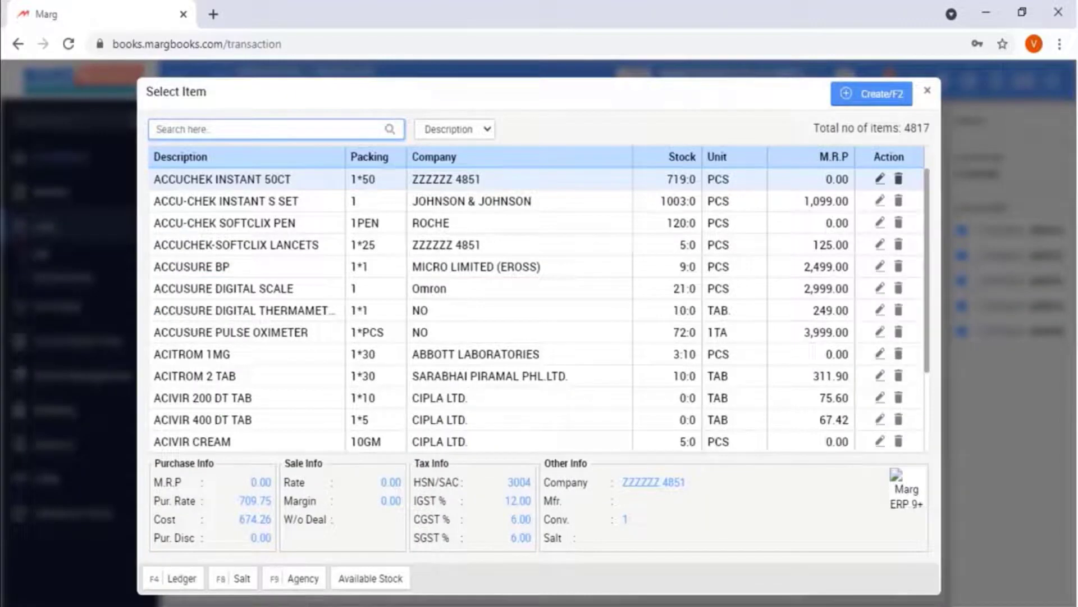
Add one ACCUSURE BP from batch 258147, bringing the invoice to 2,499.00
key("Down")
key("Down")
key("Down")
key("Down")
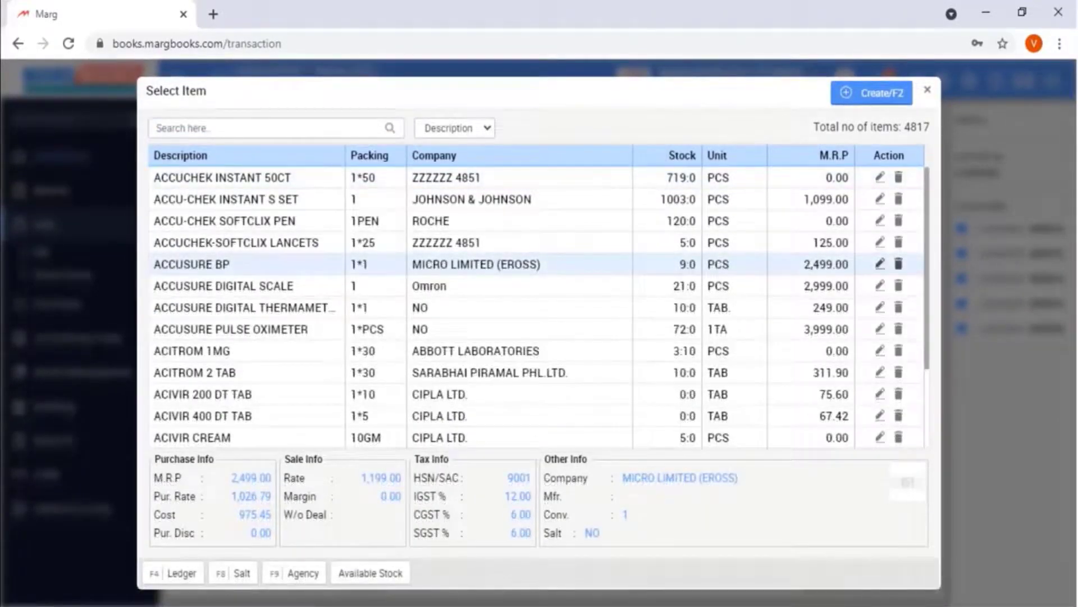
key("Return")
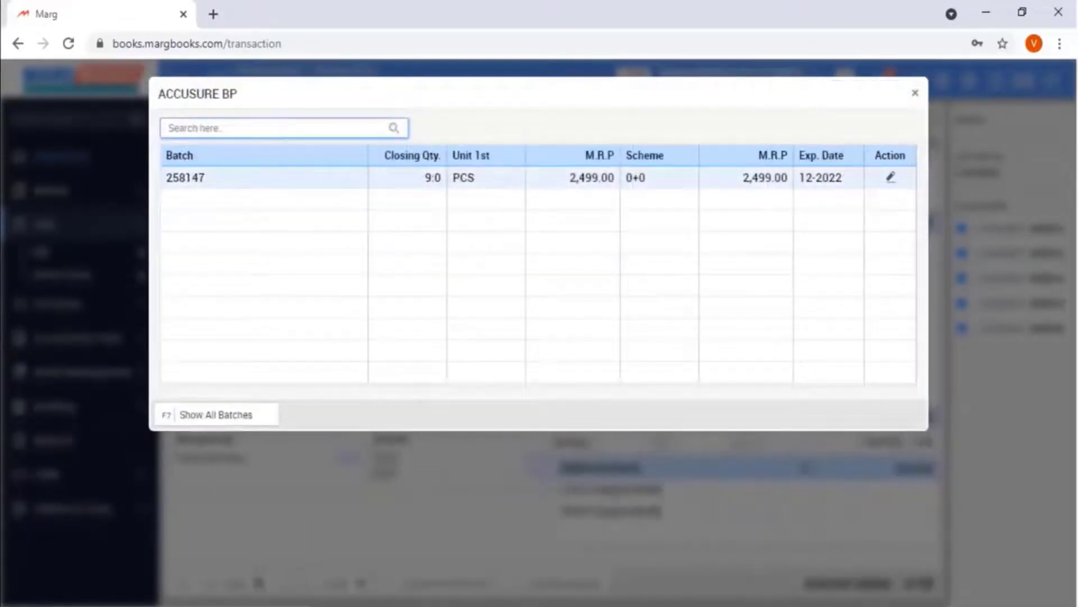
key("Return")
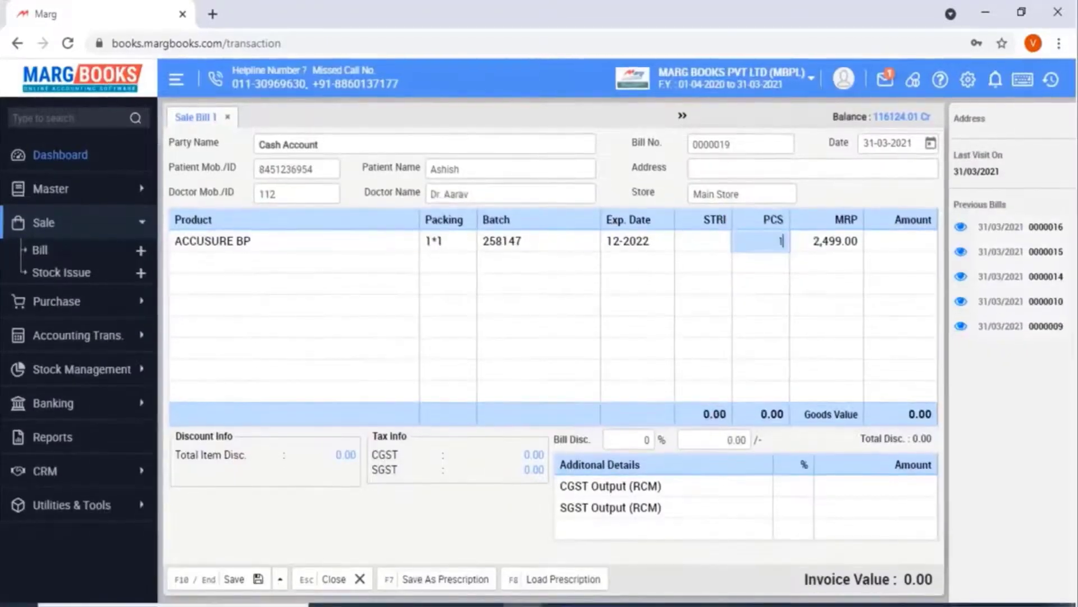
type("1")
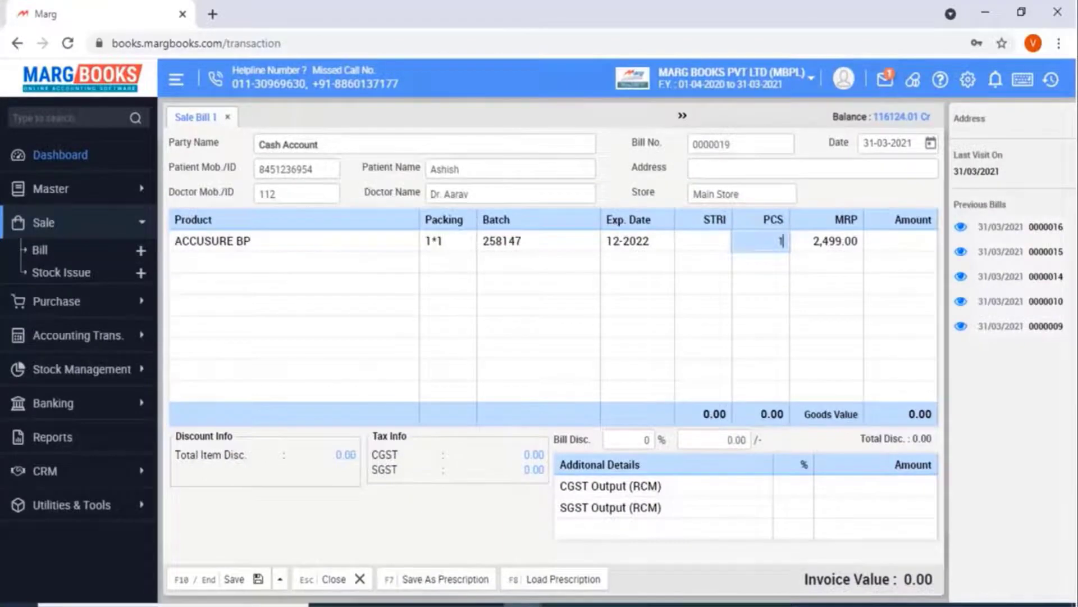
key("Return")
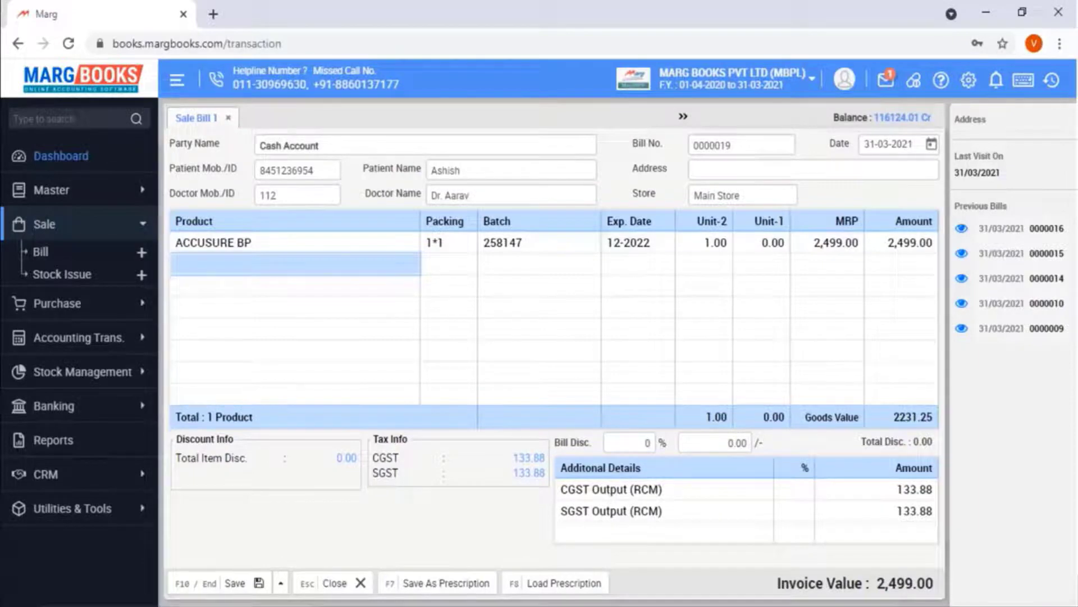
Add one ACCU-CHEK INSTANT S SET, batch 745698 (expiry 12-2022), at MRP 1,099.00, accepting the narcotic warning
key("Return")
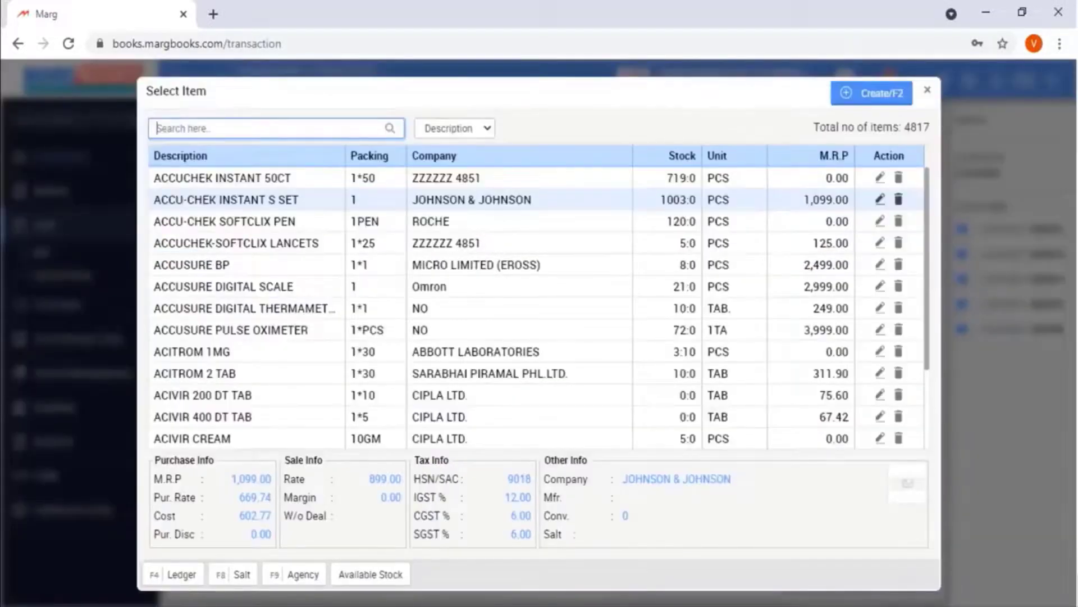
key("Return")
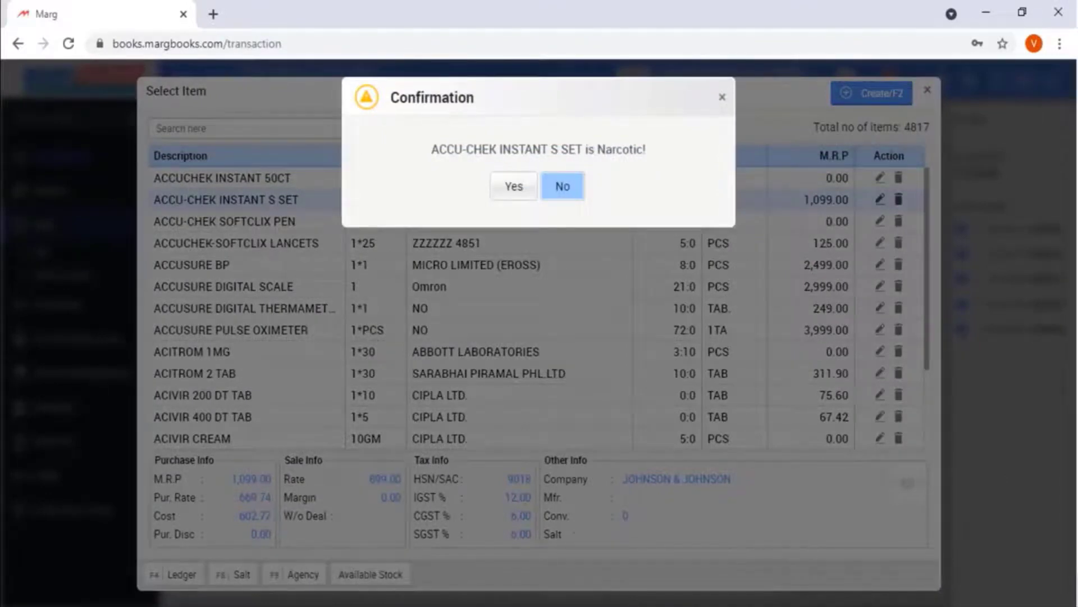
key("Left")
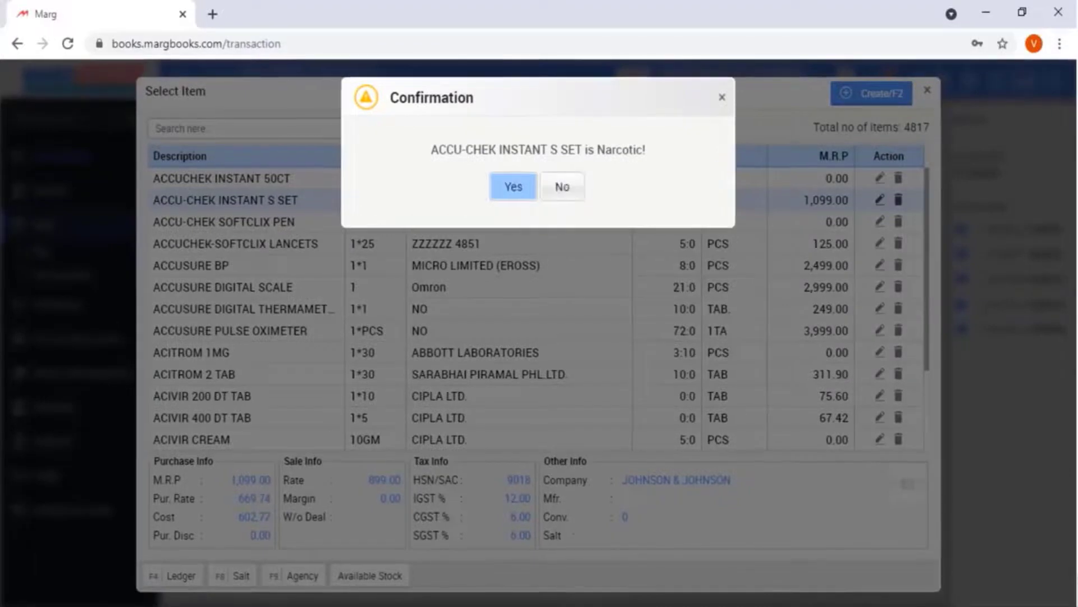
key("Return")
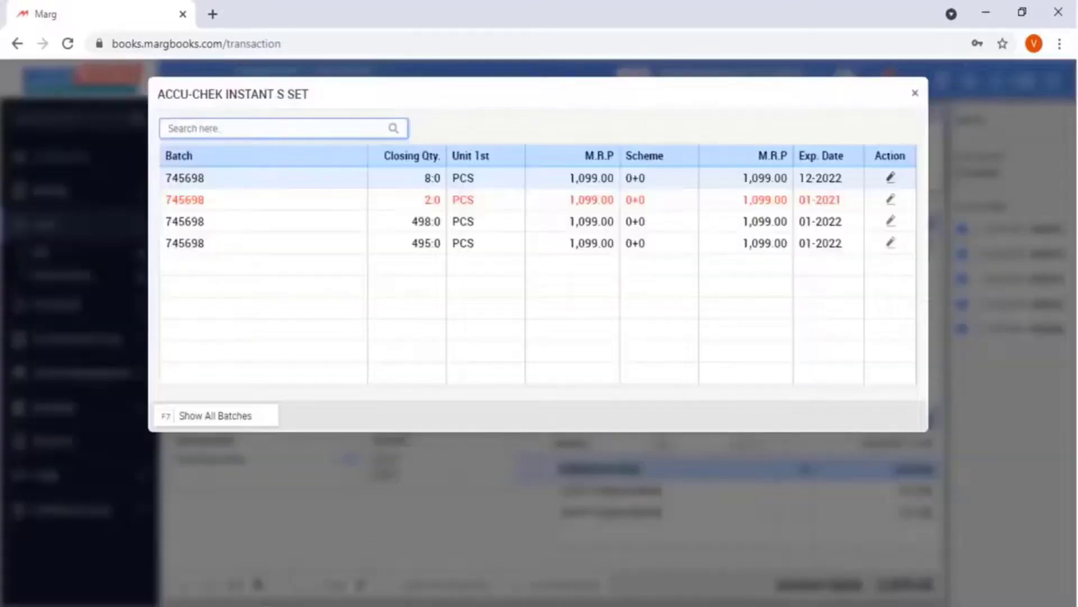
key("Return")
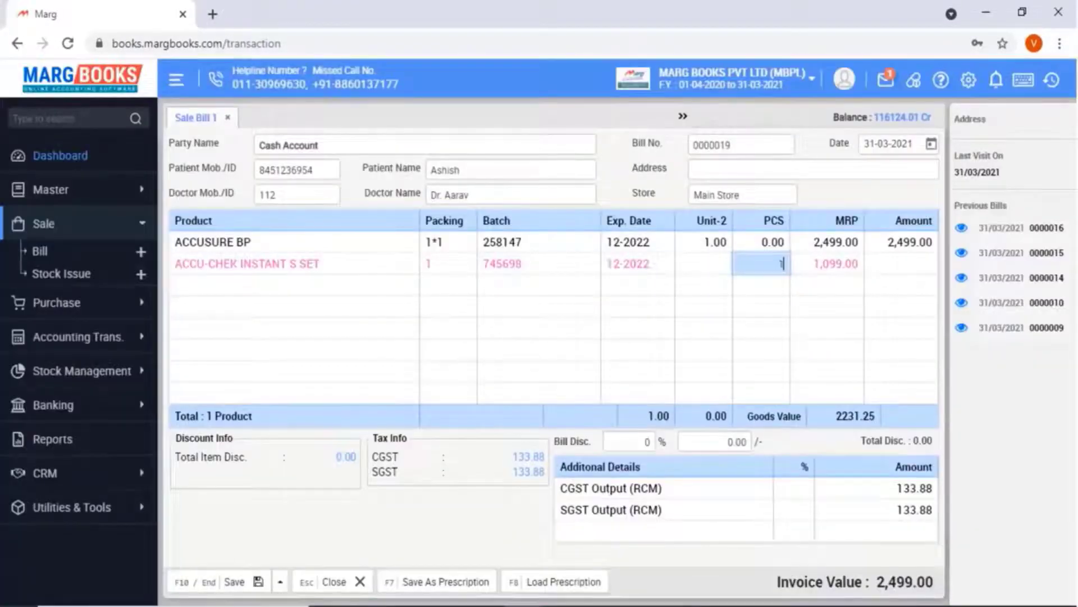
key("Return")
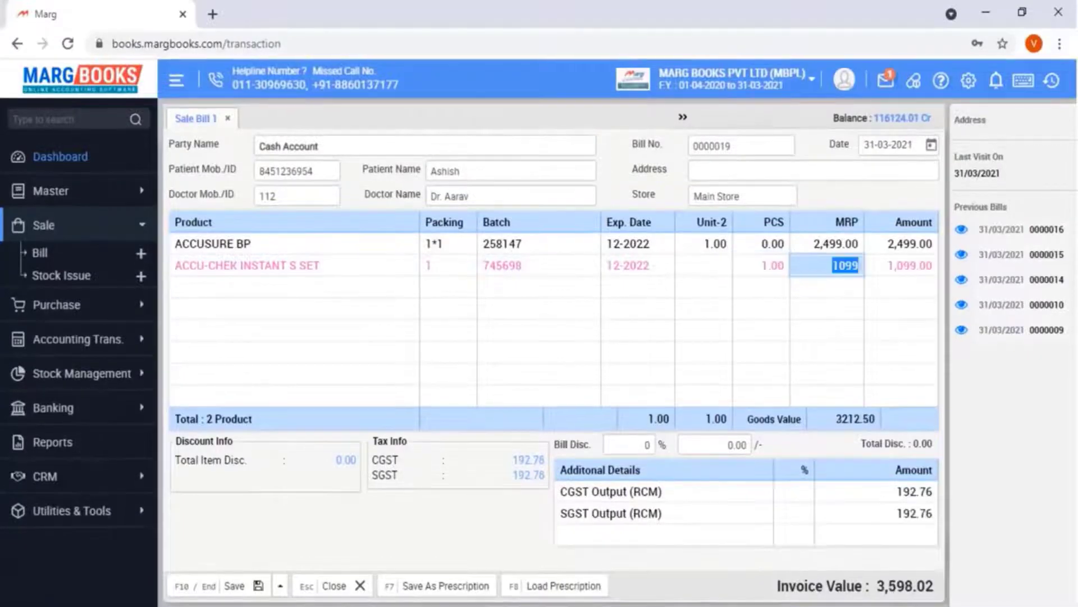
key("Return")
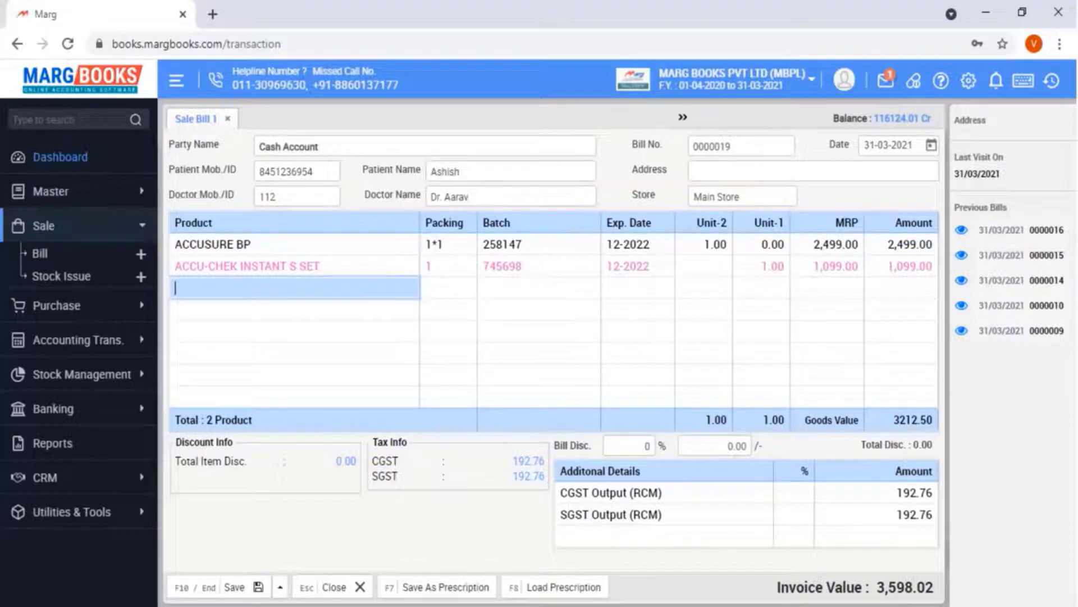
key("Up")
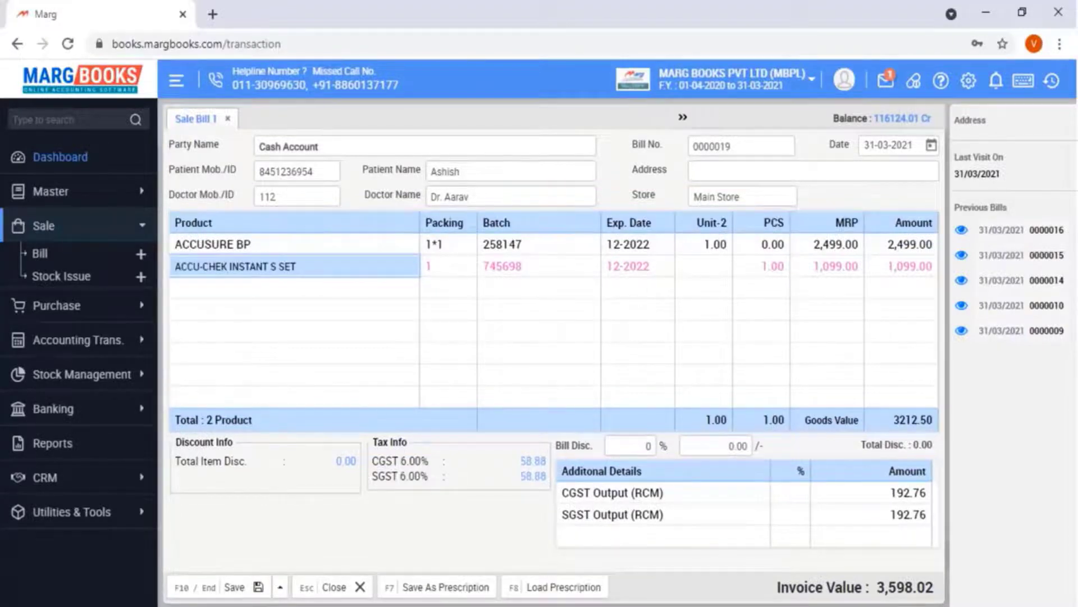
Replace the second item with ACCUSURE PULSE OXIMETER (batch 100024, 3,999.00) and save the bill as a prescription
key("Return")
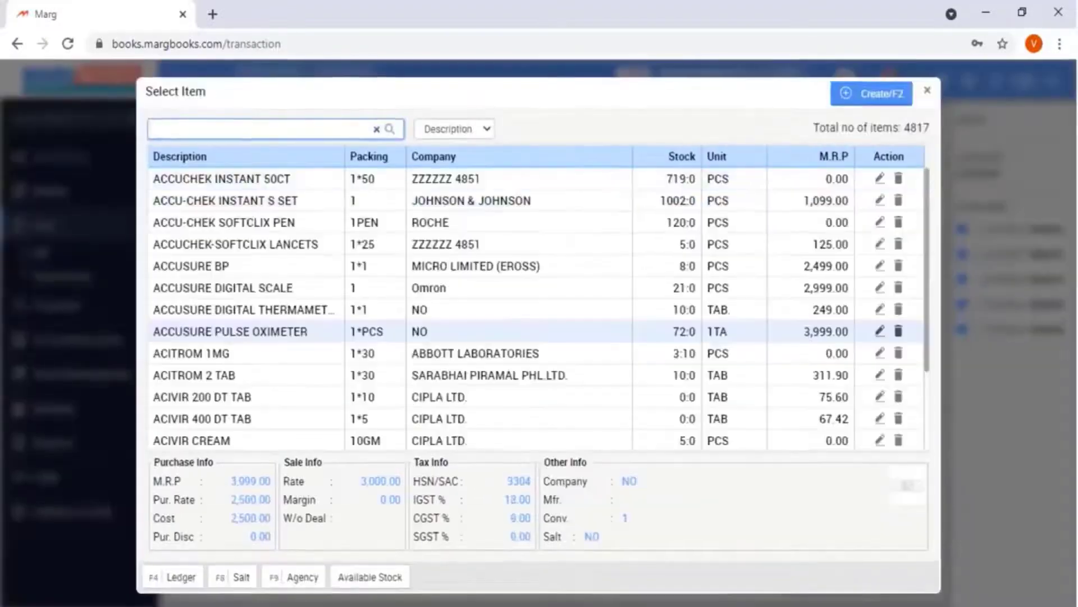
key("Return")
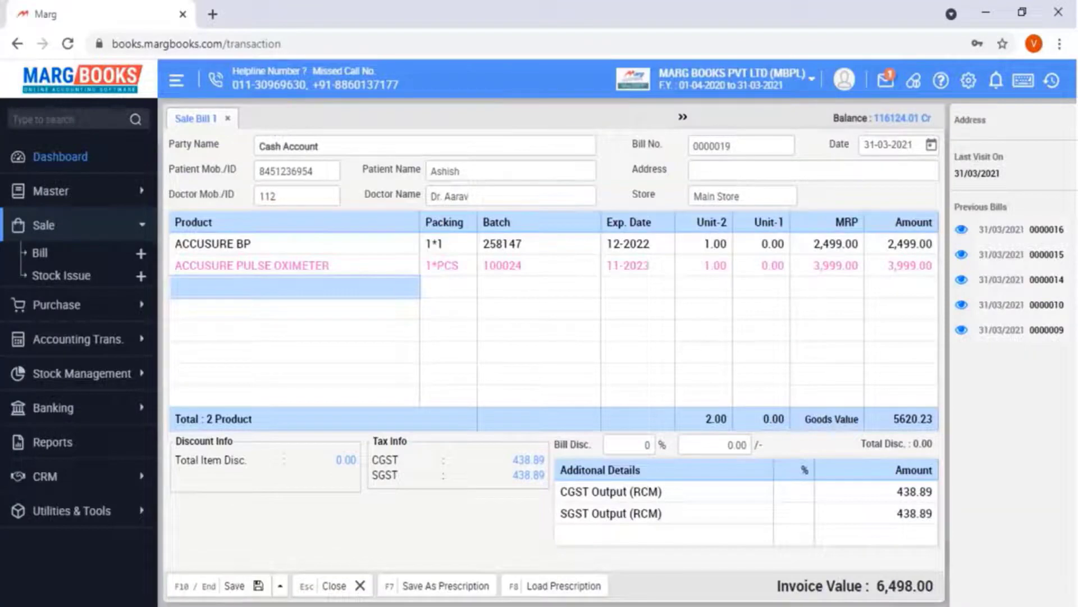
key("Up")
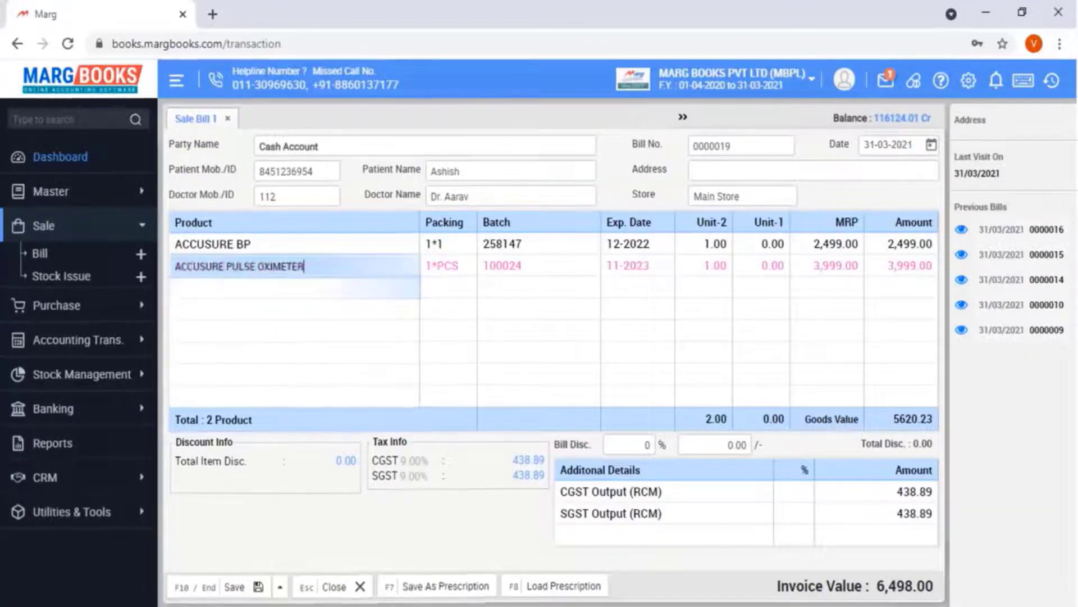
key("Delete")
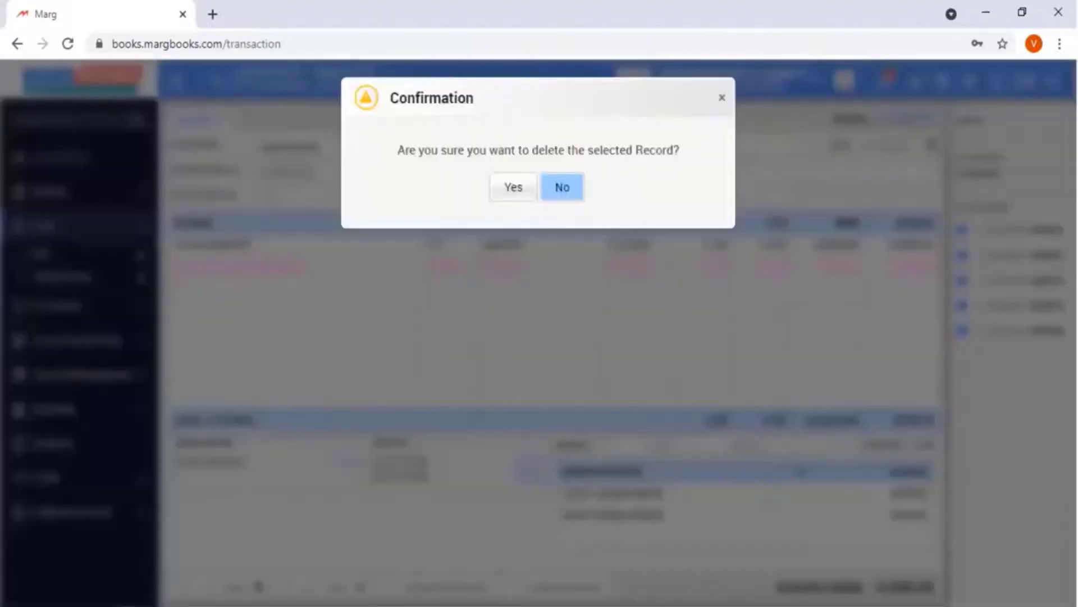
key("Left")
key("Return")
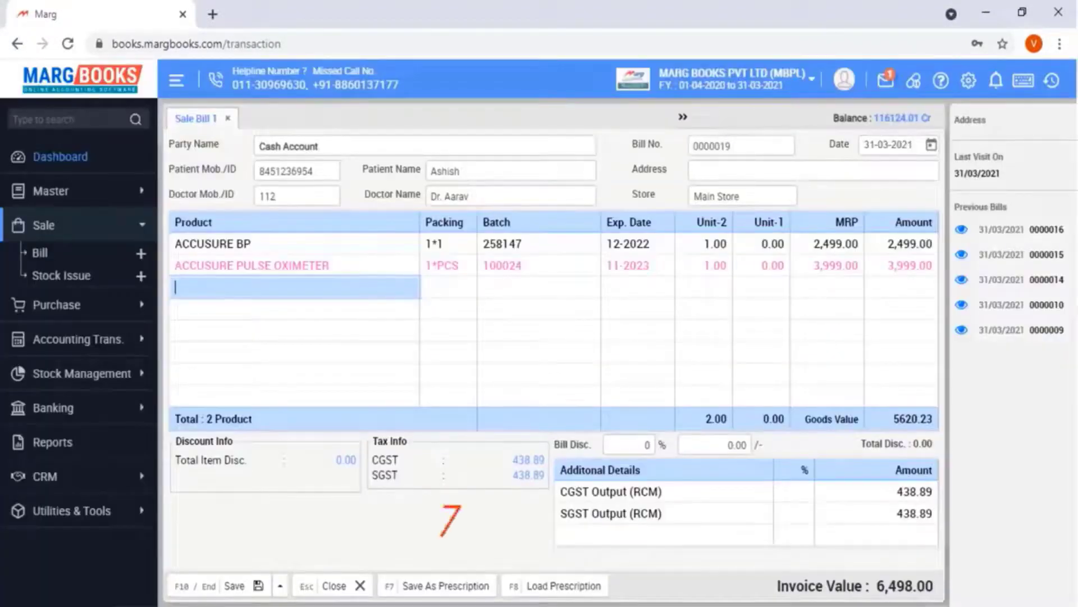
key("F7")
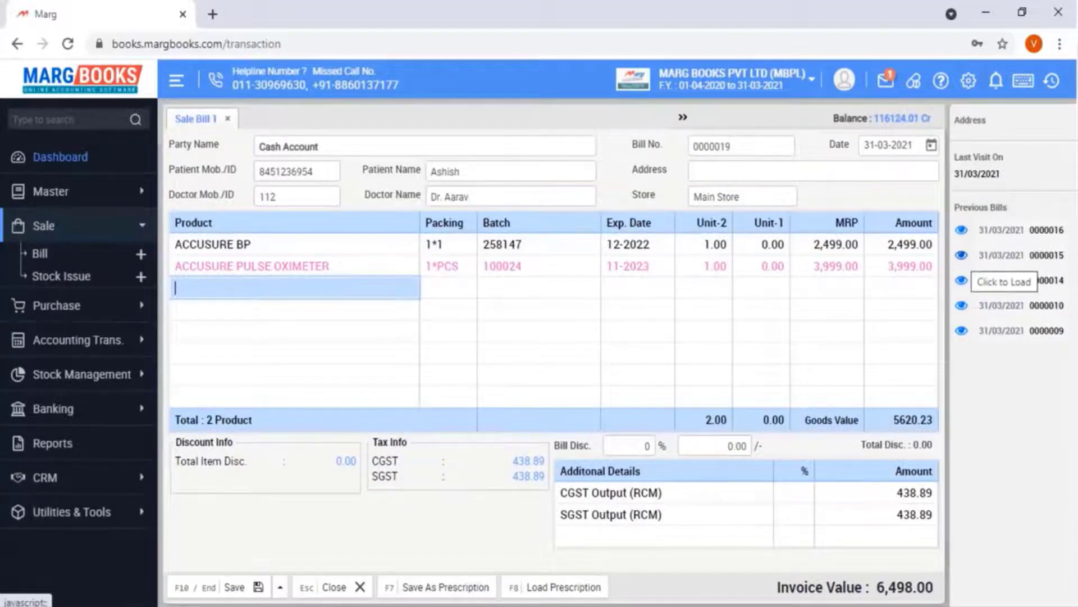
Load Injection Ani Cancer (5 × 499.00) from a previous bill and apply a 5% bill discount
left_click(961, 280)
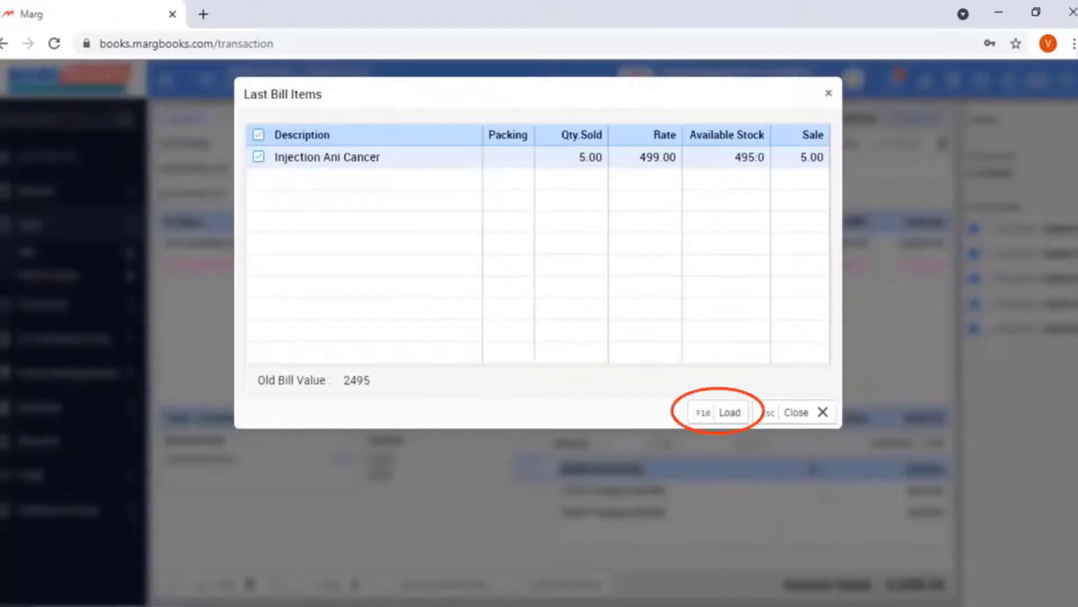
key("F10")
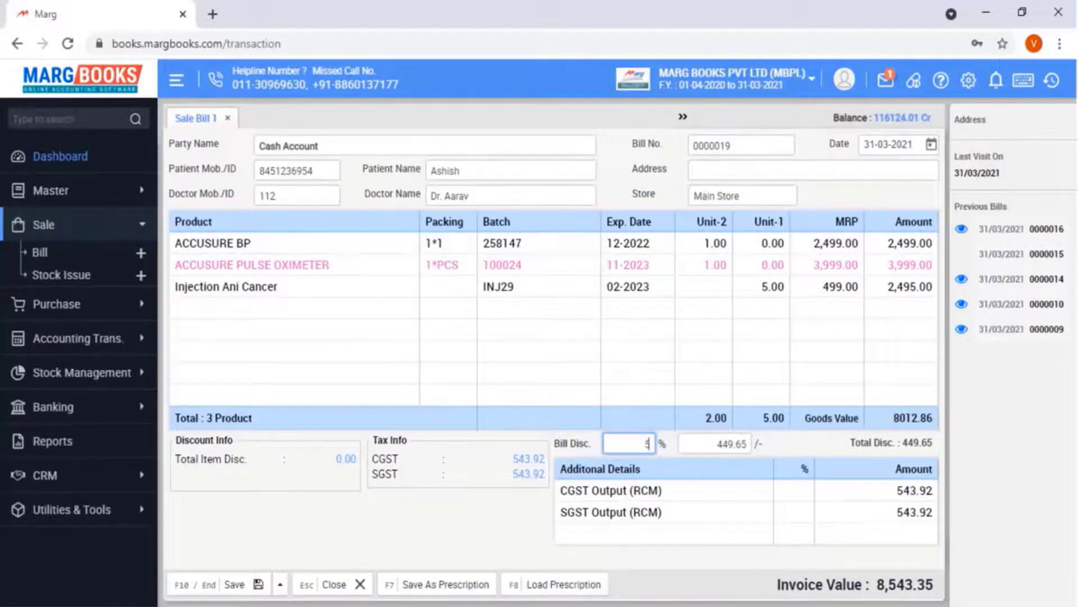
key("Return")
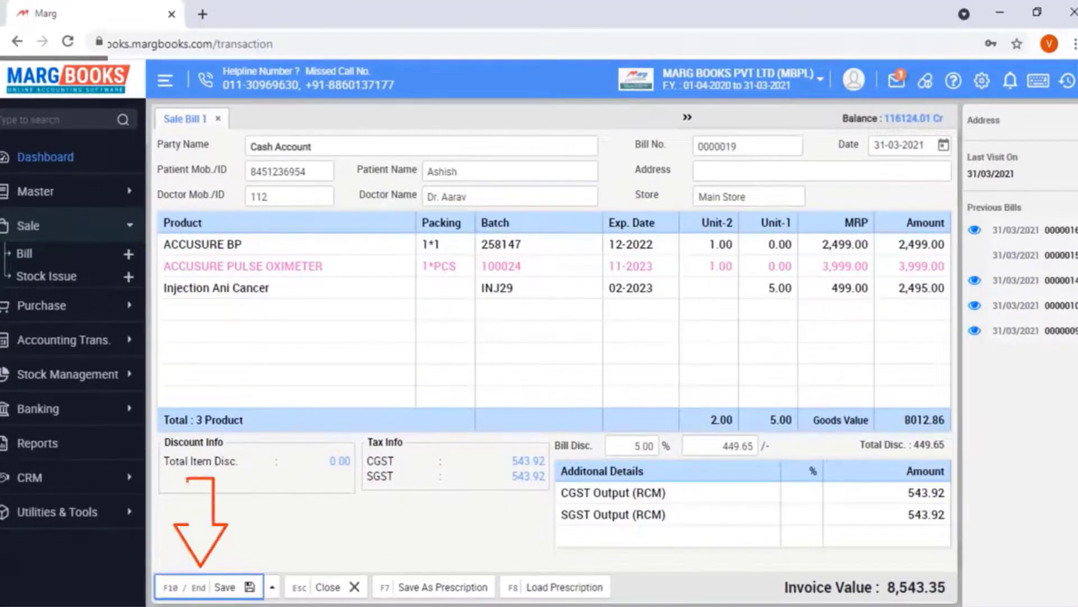
Save the bill with 8,543.00 settled to Cash Account, reaching the Print dialog
key("Return")
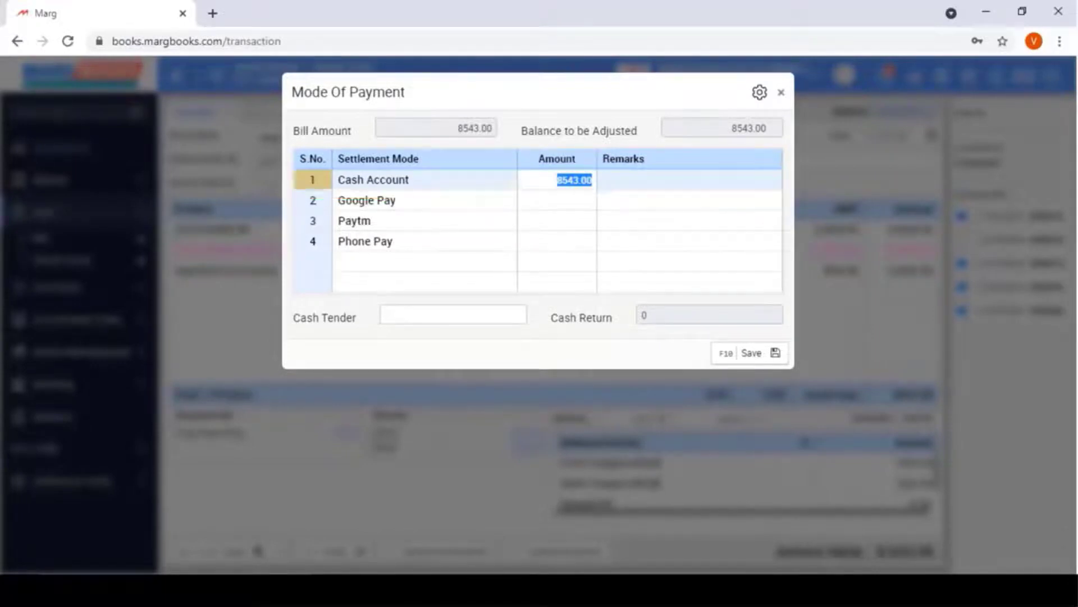
key("F10")
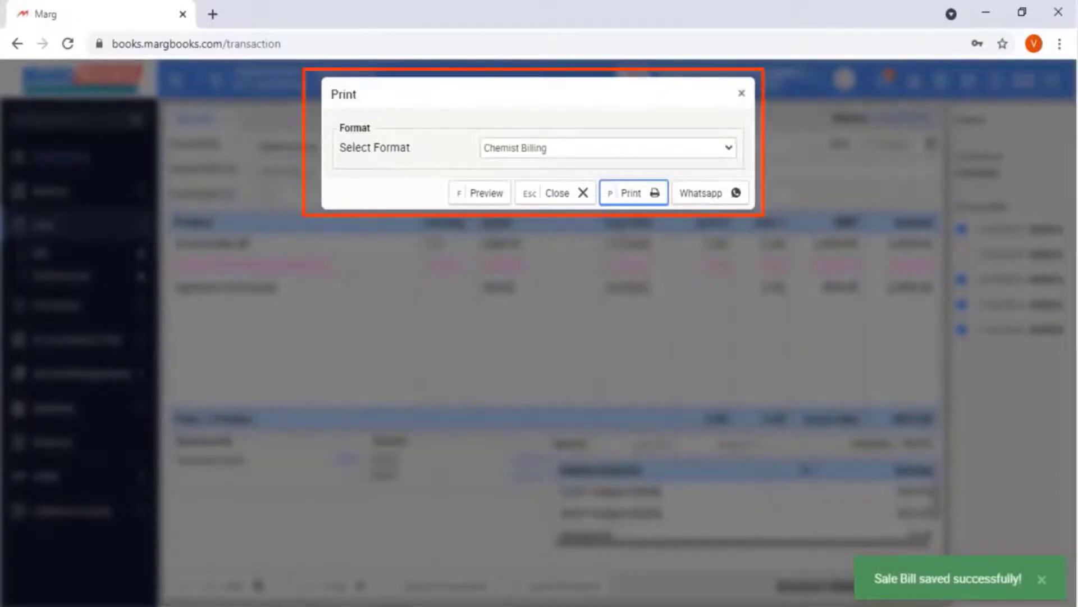
Preview the saved bill as a PDF and print it in Chemist Billing format
key("Return")
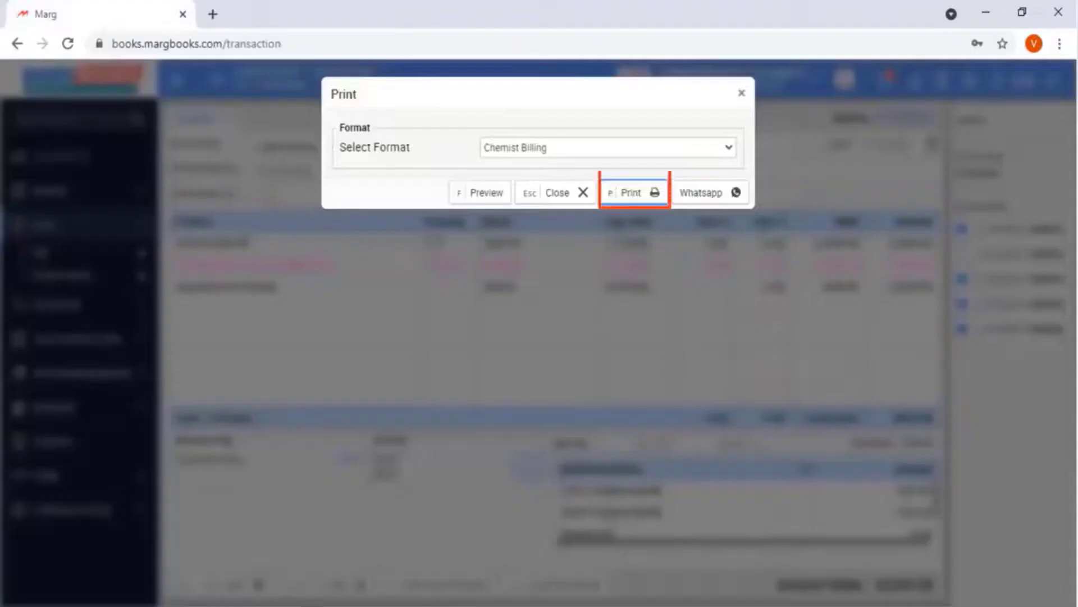
key("Return")
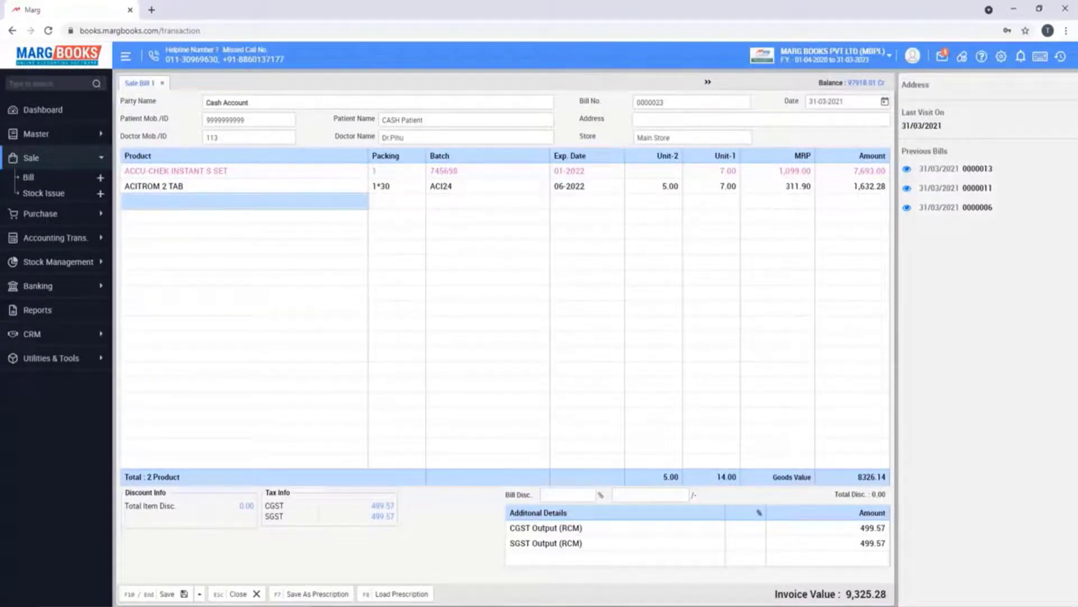
Convert the 7-day prescription to 4 days, cutting ACCU-CHEK to 4 and the invoice to 5,321.30
key("shift+slash")
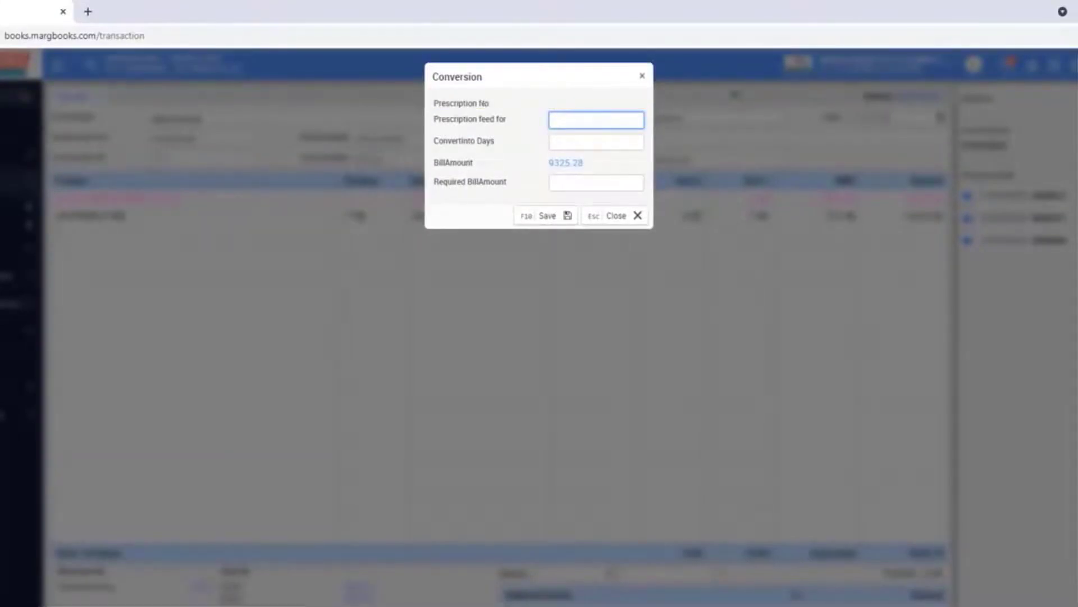
type("7")
key("Tab")
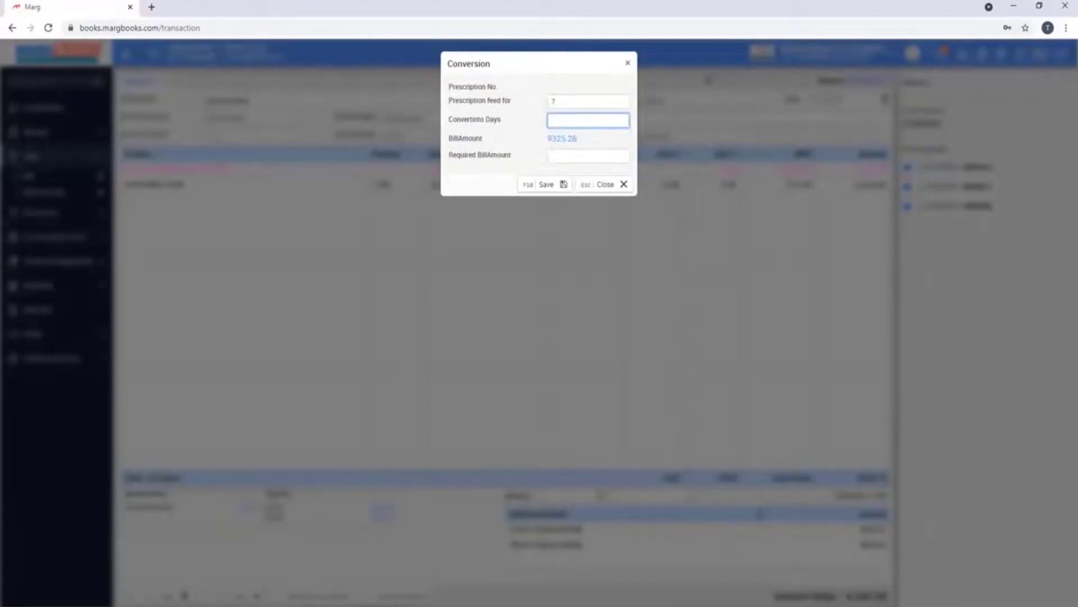
type("4")
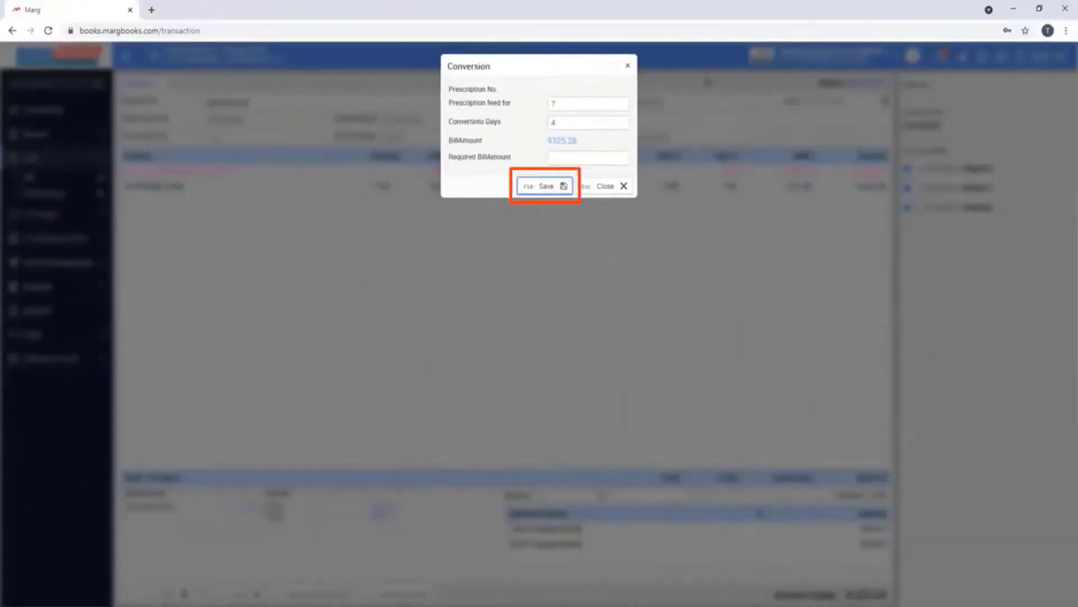
key("F10")
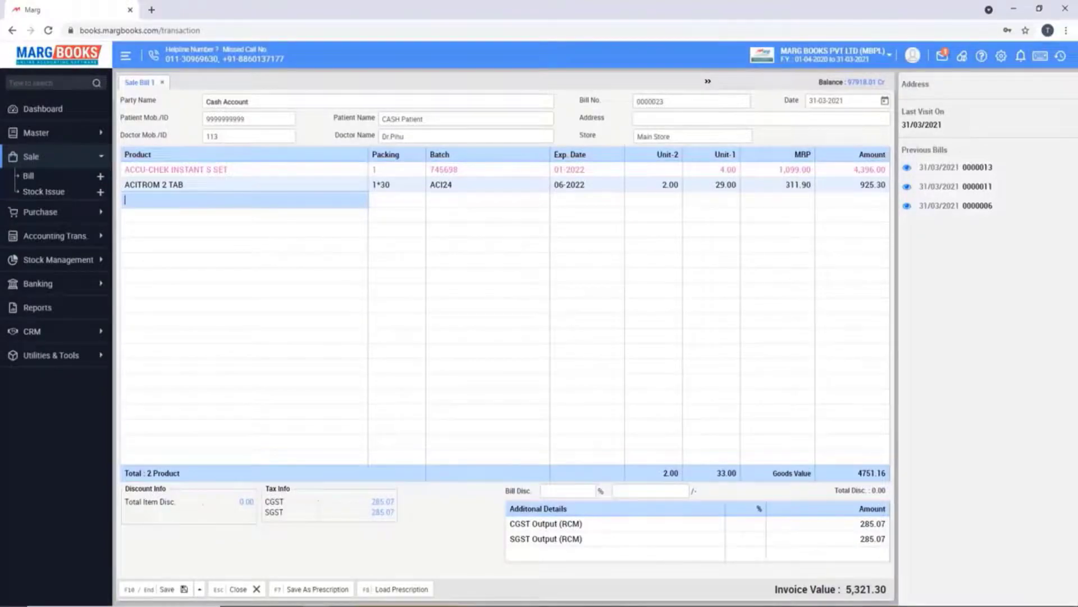
Scale the bill to a required amount of 4000, giving an invoice of 3,983.18
key("F7")
key("Return")
key("Return")
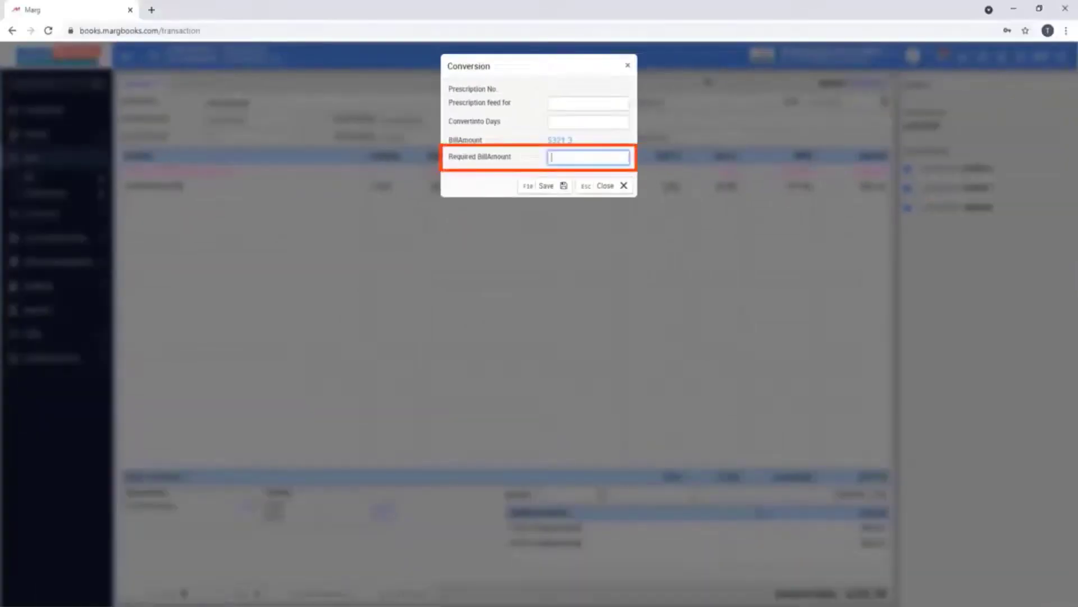
type("4000")
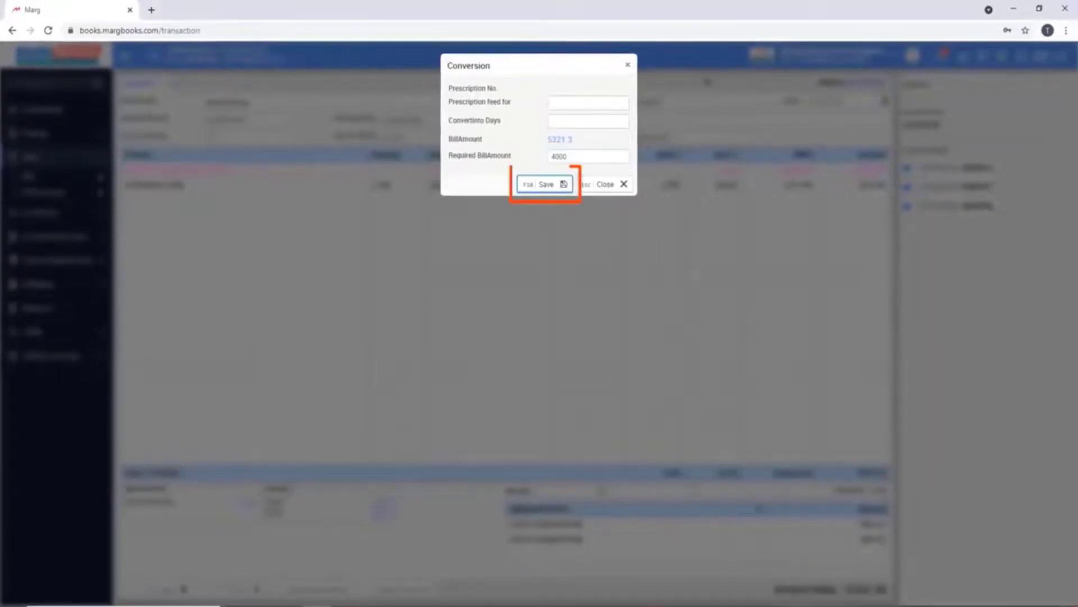
key("F10")
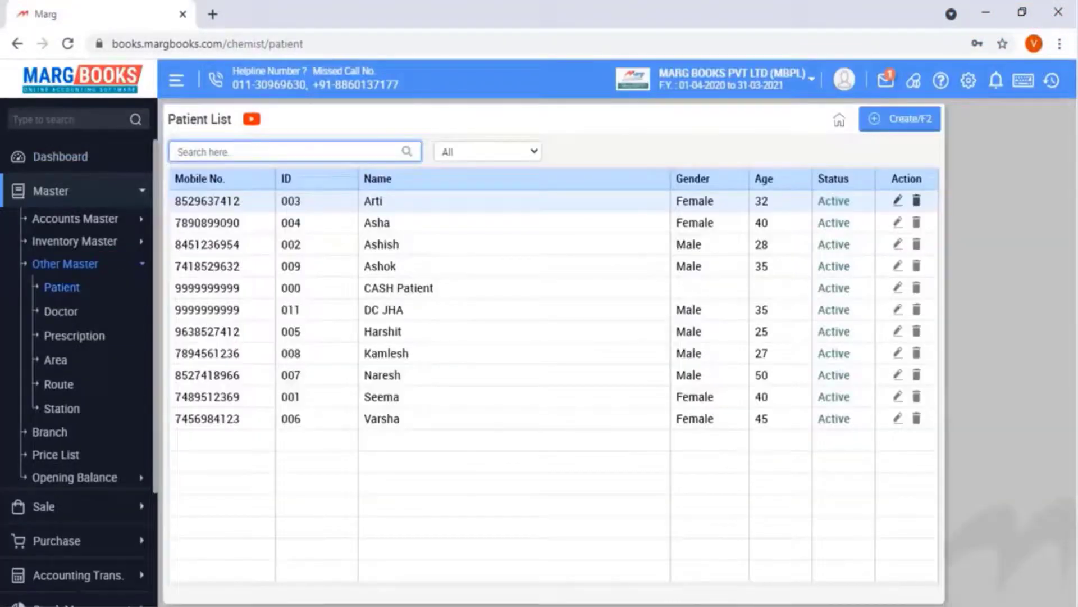
Register a new male patient aged 35 with mobile number, name and ledger account, and save
key("F2")
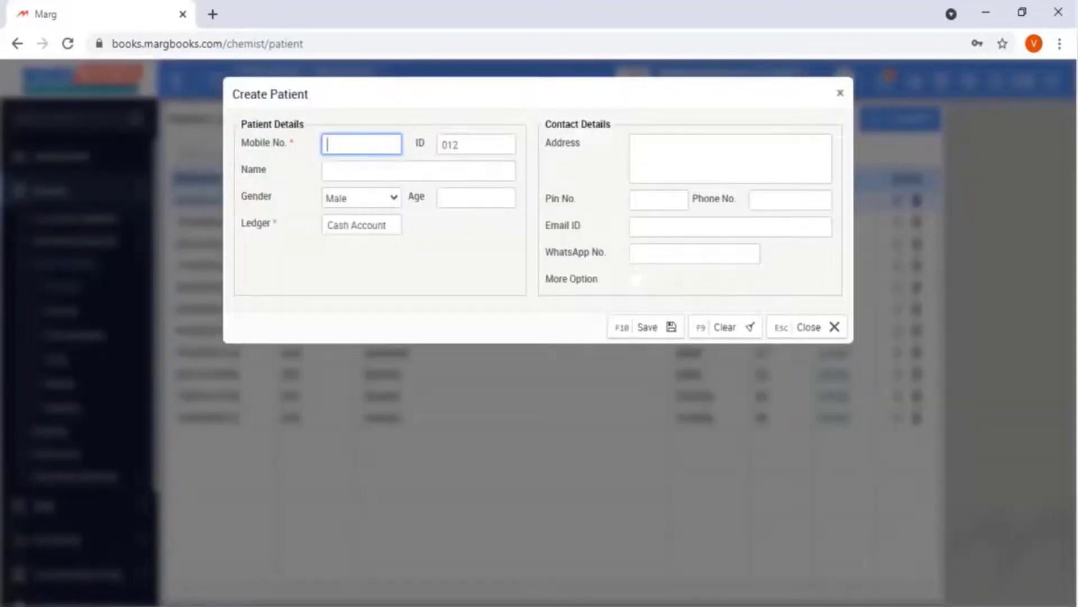
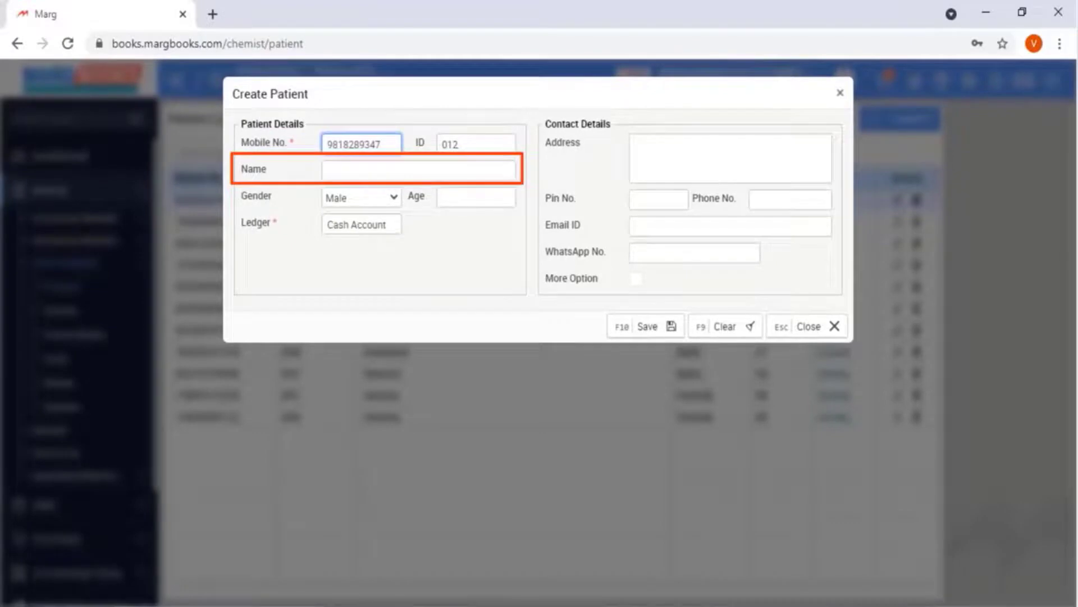
left_click(418, 170)
type("Ravi")
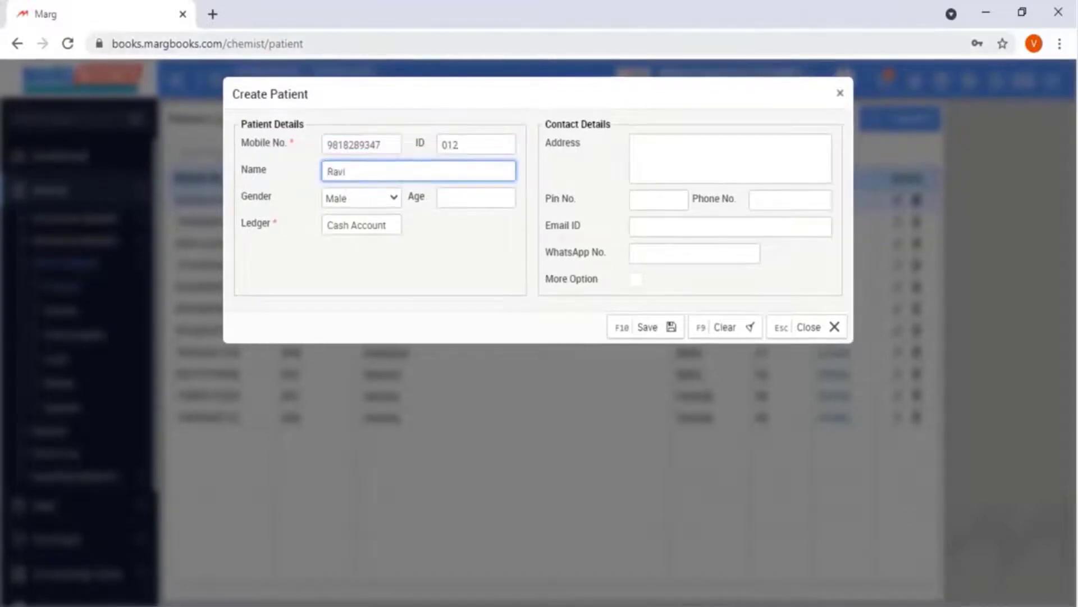
key("Tab")
key("Tab")
type("35")
key("Tab")
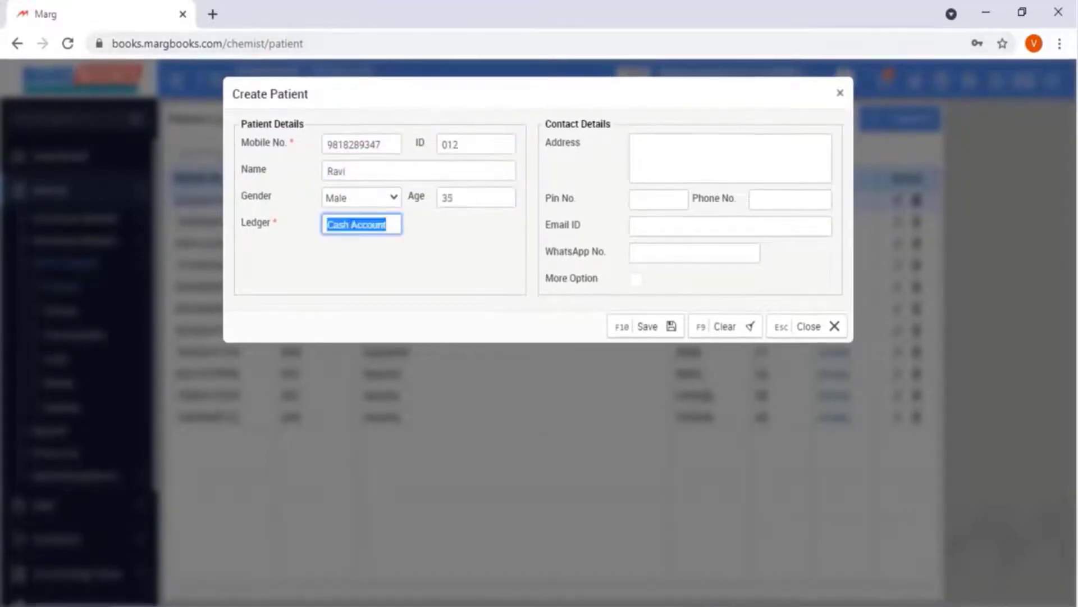
key("BackSpace")
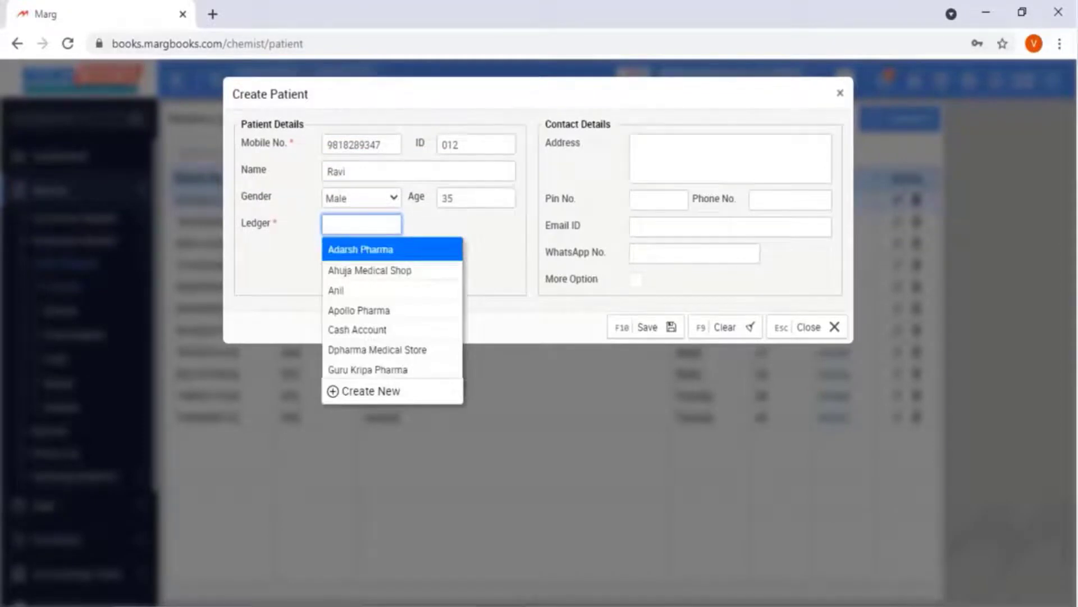
key("Down")
key("Down")
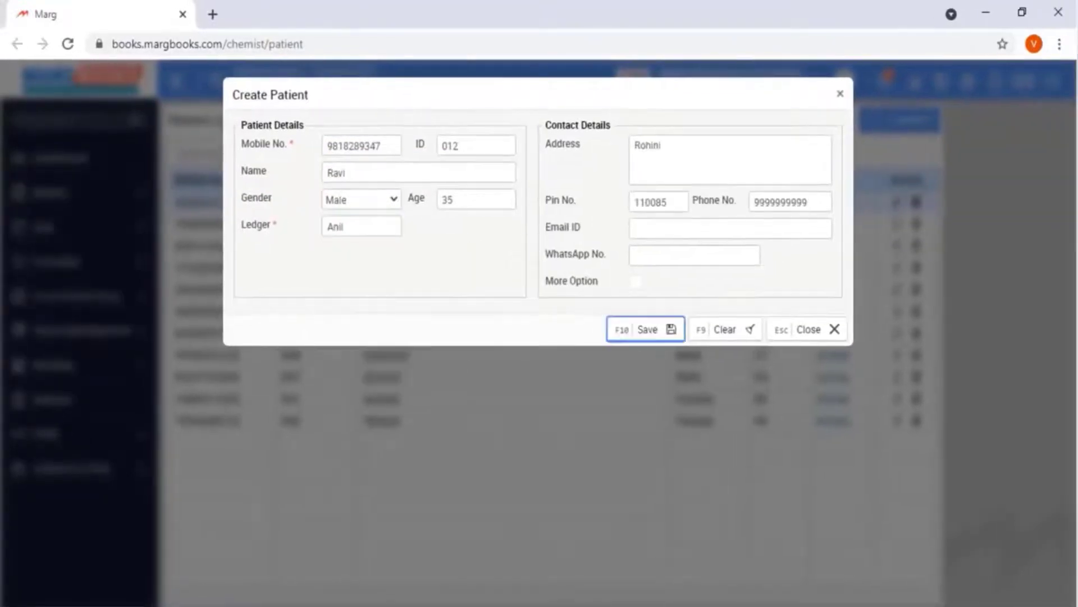
key("Return")
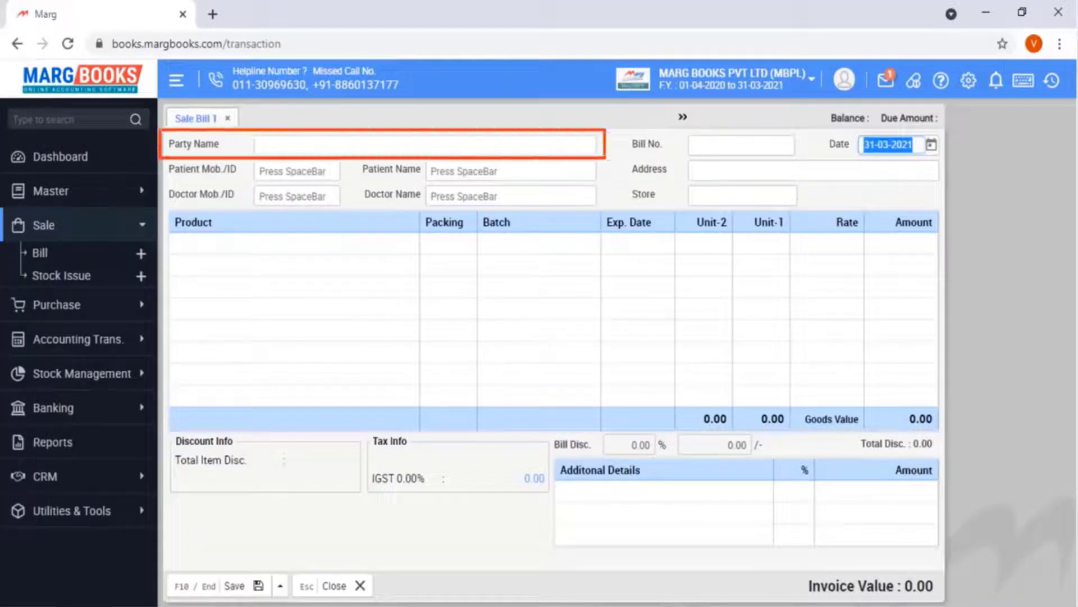
Set the bill's party, the new patient and the doctor ID, then add ACCUSURE DIGITAL THERMAMETER with quantity 2
key("Return")
key("Return")
key("Return")
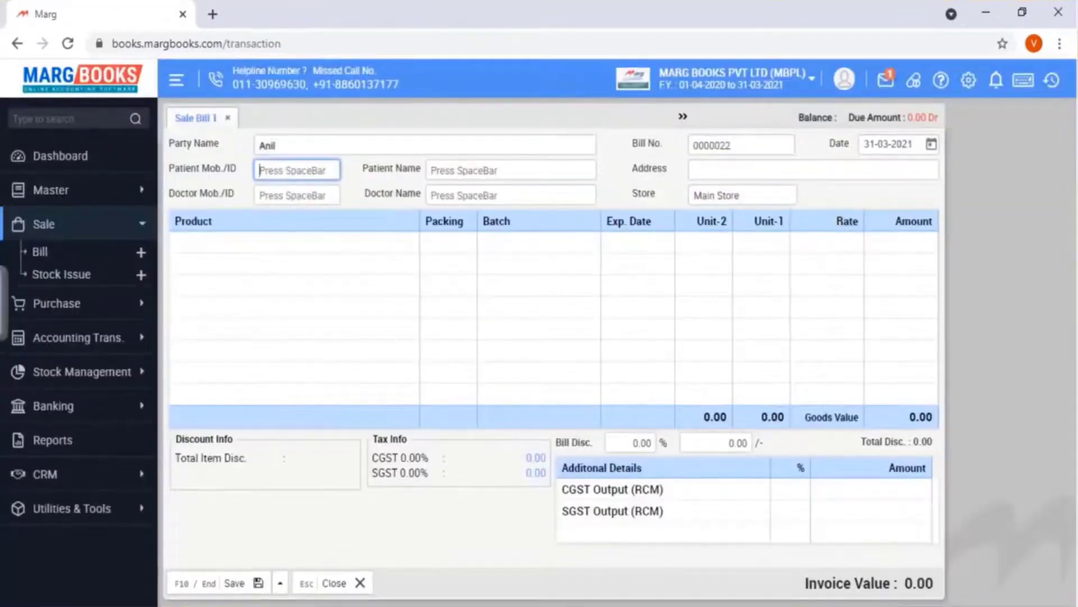
key("space")
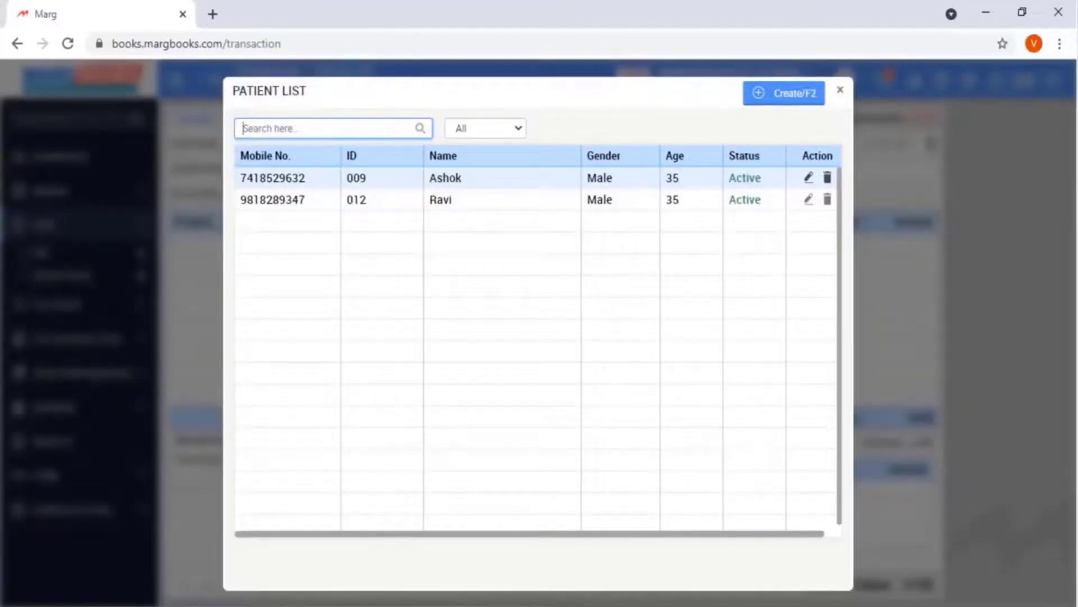
key("Down")
key("Return")
key("Return")
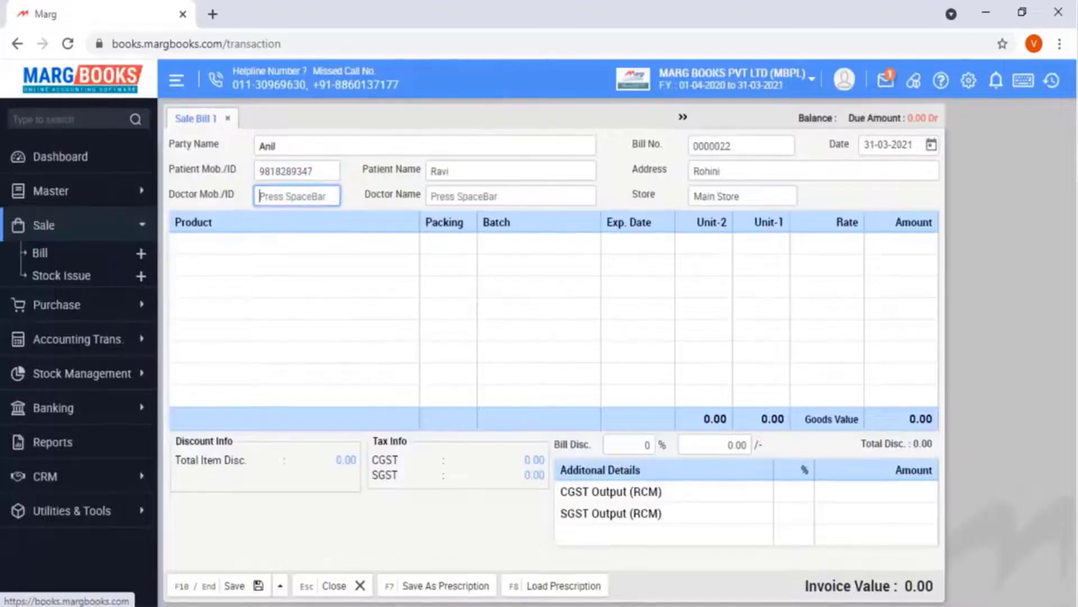
type("112")
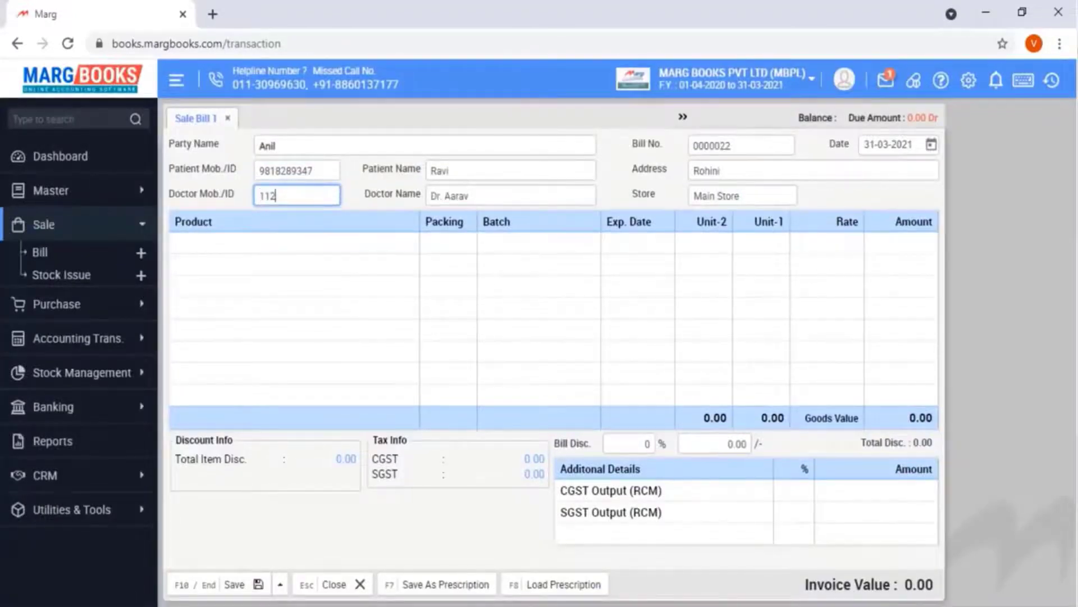
key("Return")
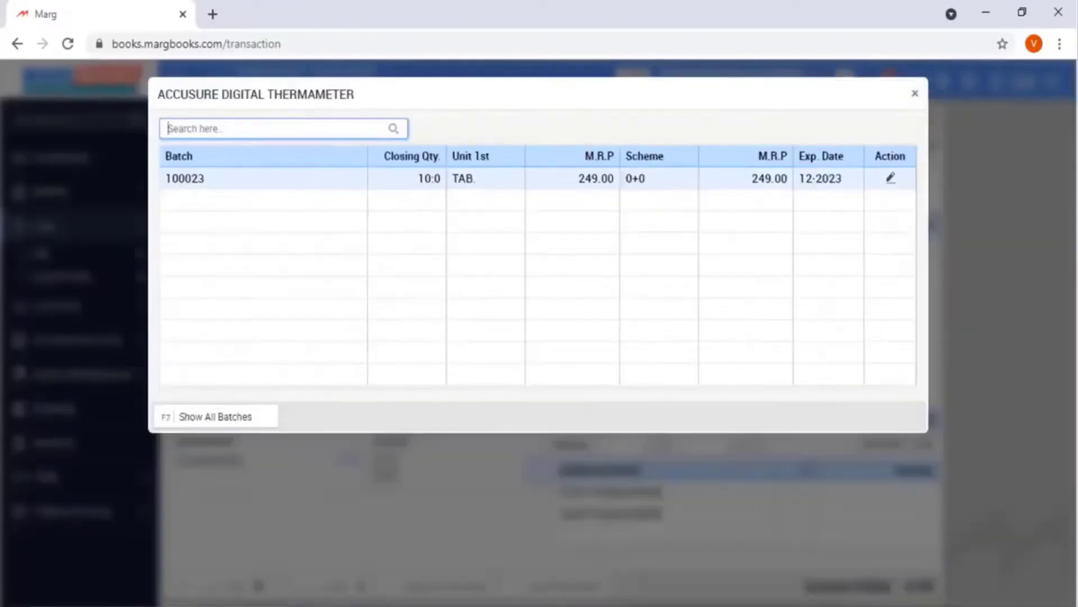
key("Return")
type("2")
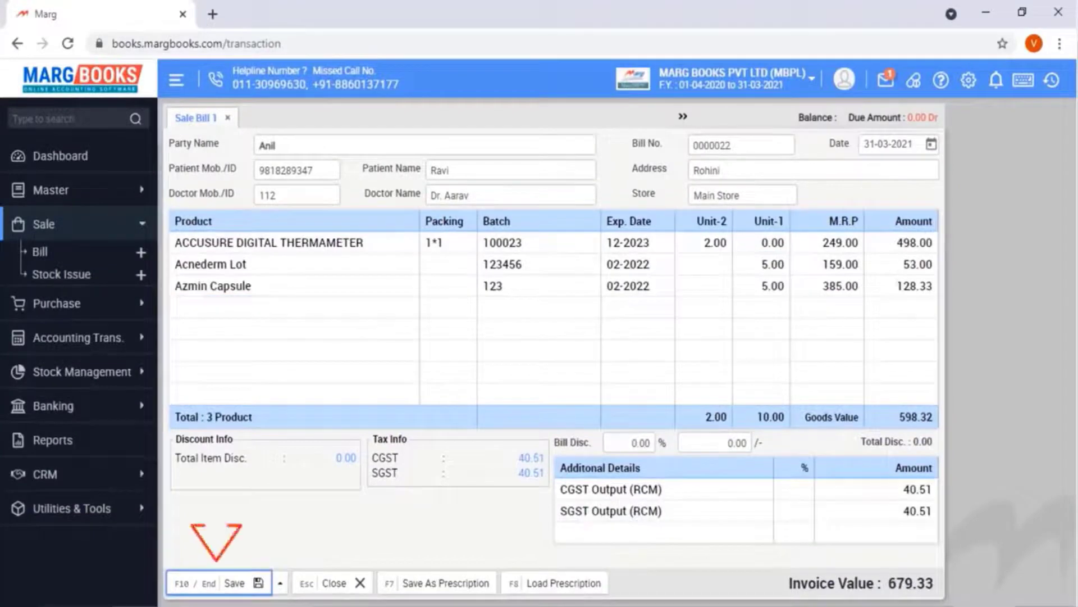
Save the 679.33 bill, entering 0 as the cash amount received
key("F10")
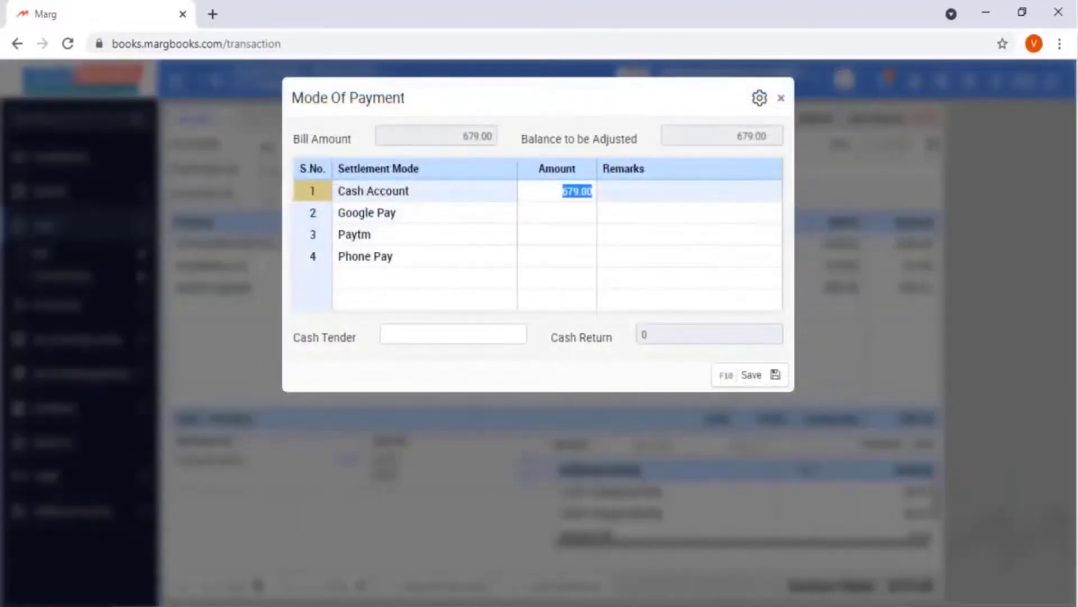
type("0")
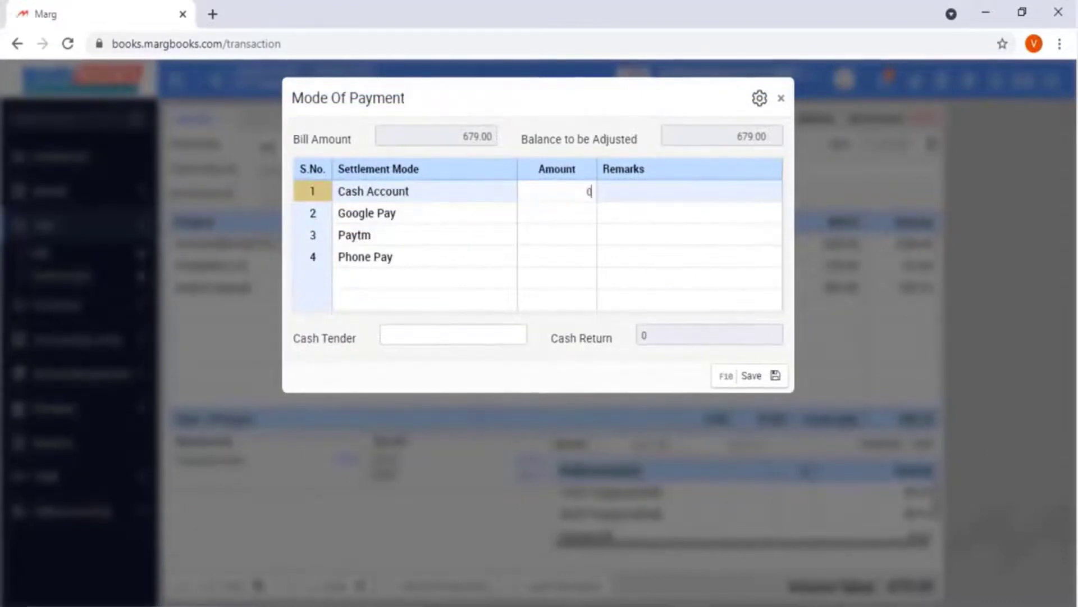
key("Return")
key("Return")
key("Return")
key("Return")
key("Return")
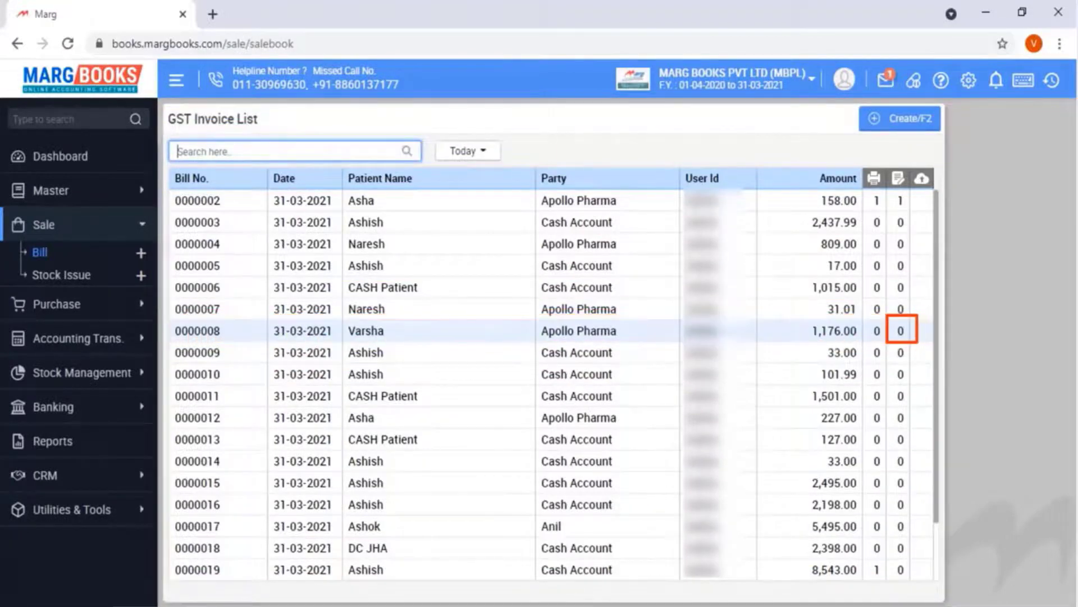
Open sale bill 0000008 and move toward its Delete option
key("Return")
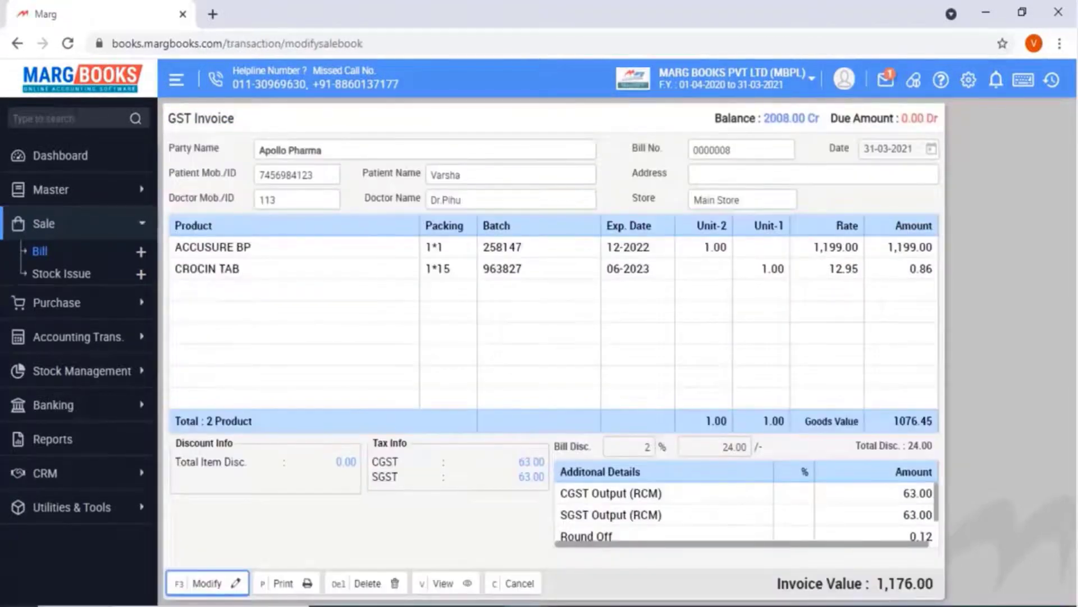
key("Right")
key("Right")
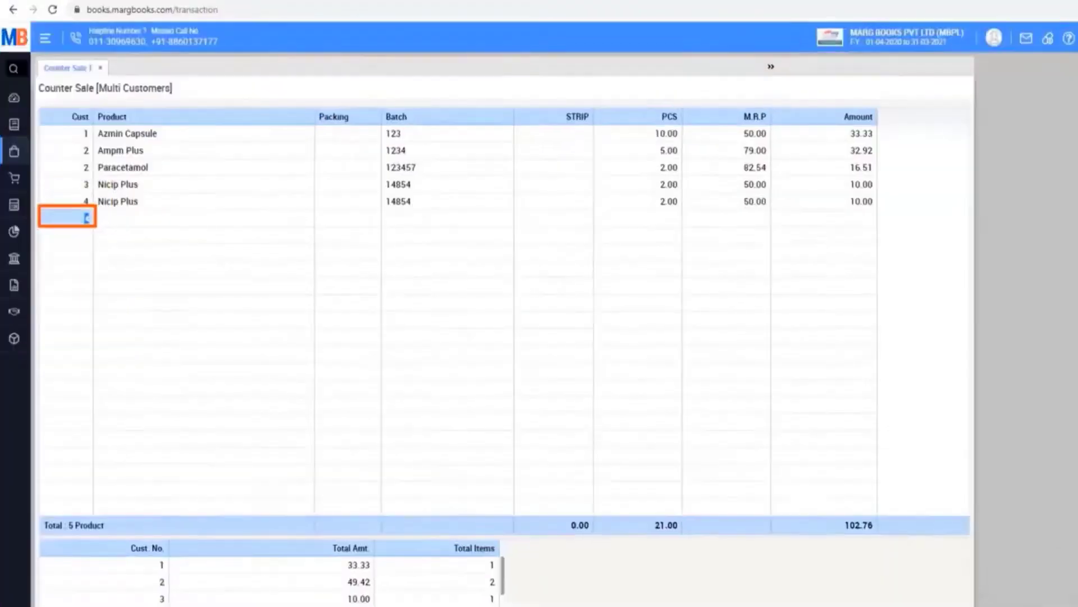
Add 5 PCS of Ampm Plus from batch 1234 at the 79.00 M.R.P
key("Return")
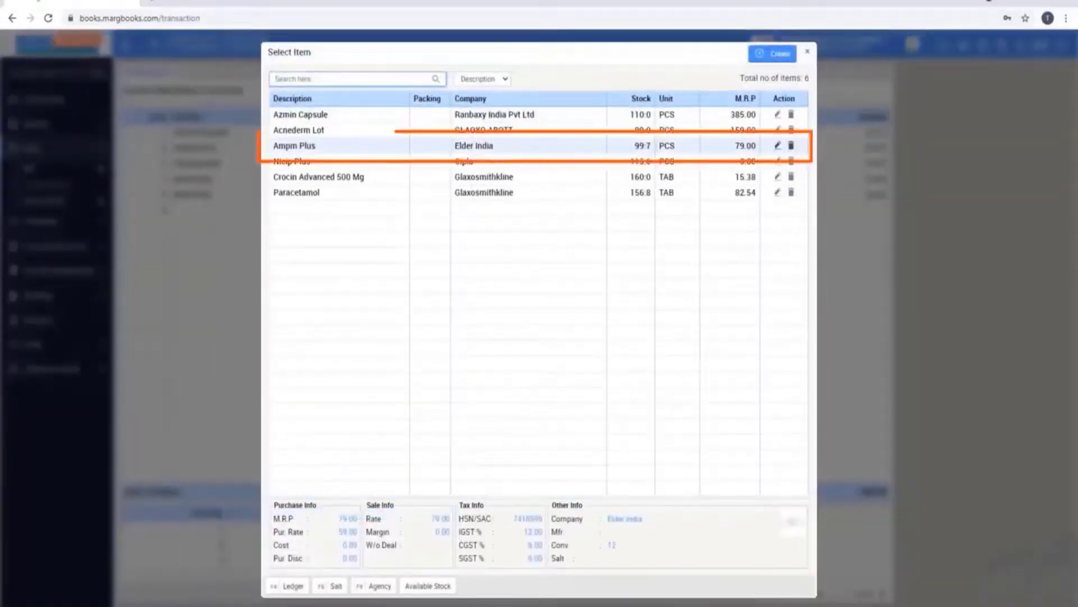
key("Return")
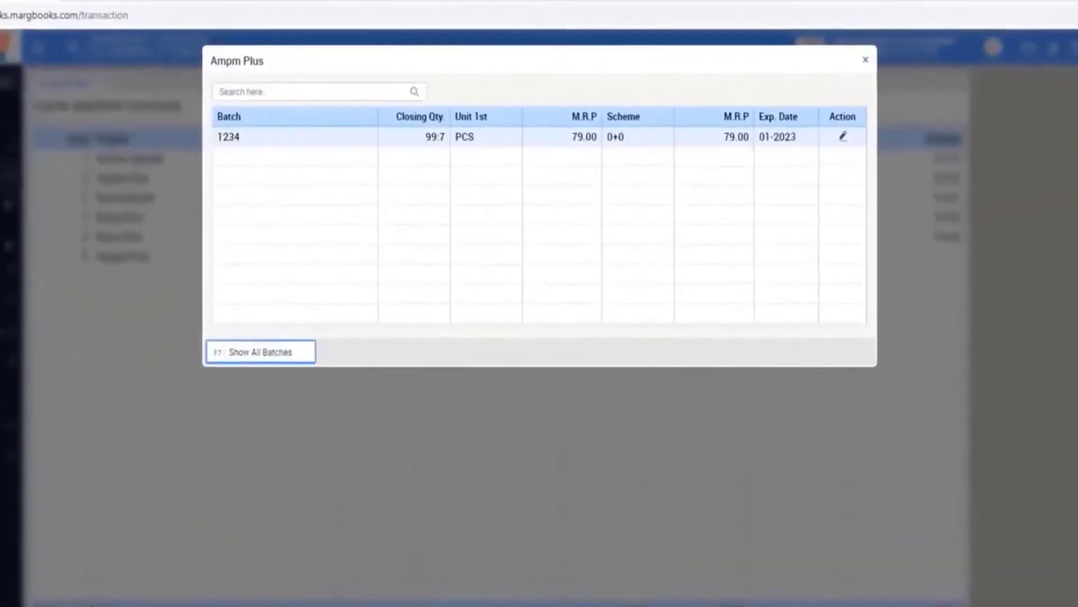
key("Return")
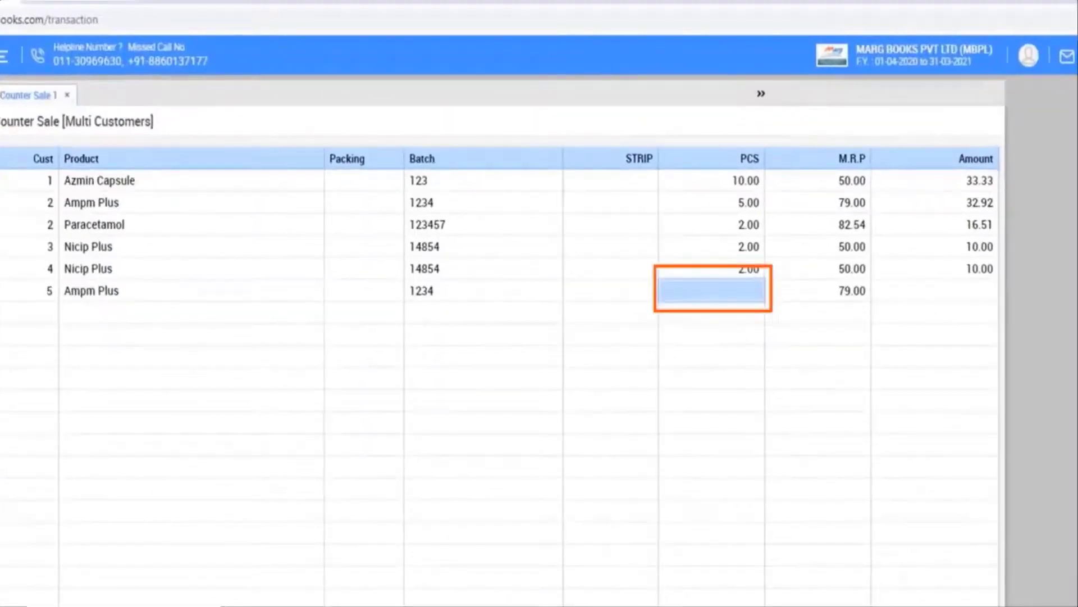
type("5")
key("Return")
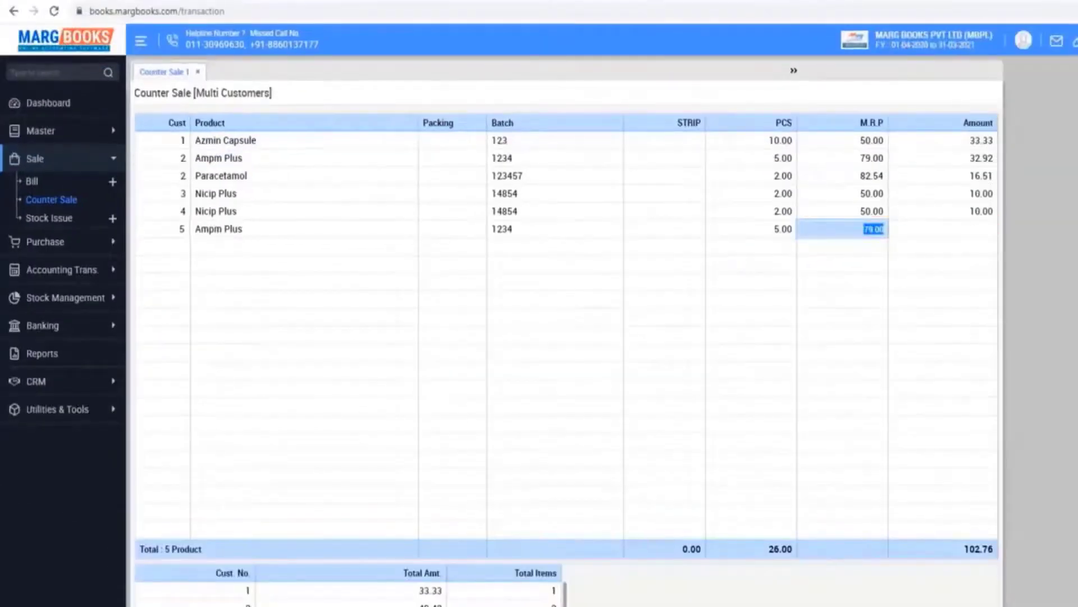
key("Return")
key("Return")
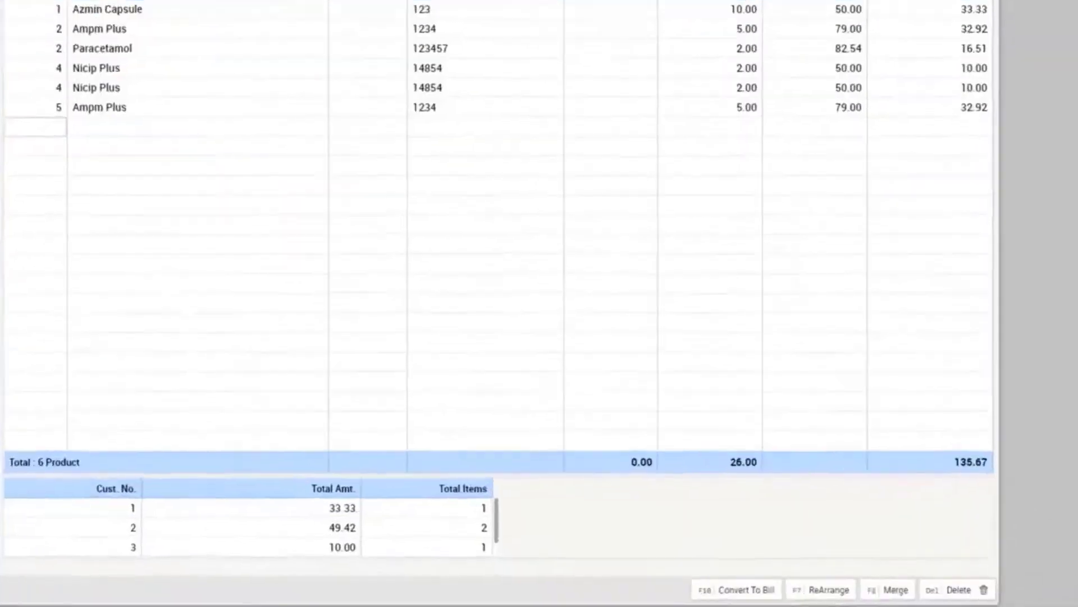
Convert counter-sale customer ID 4 into a bill and move to Save
key("F10")
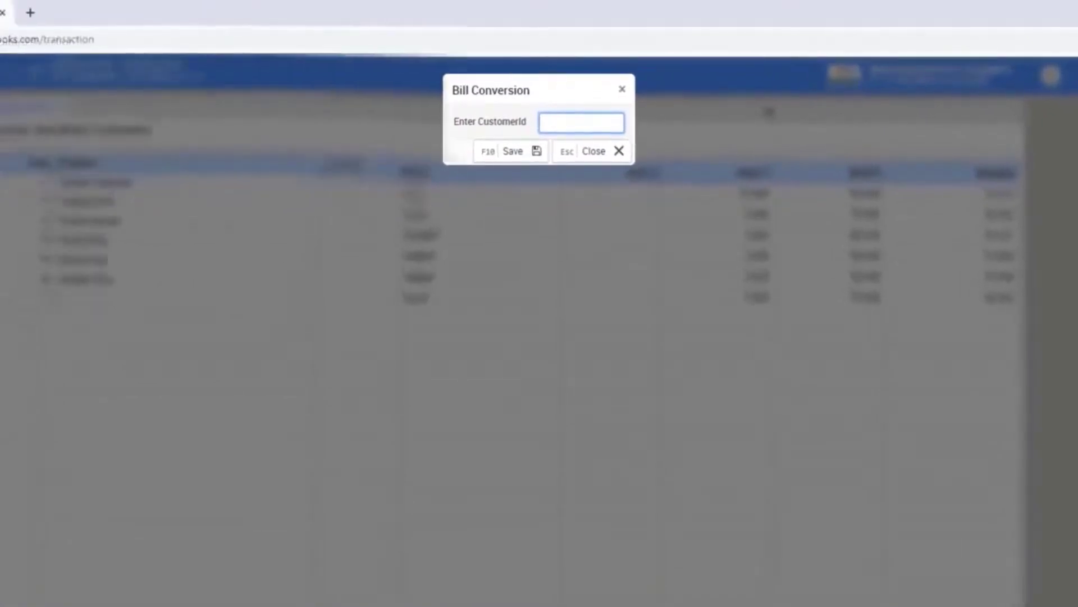
type("4")
key("Tab")
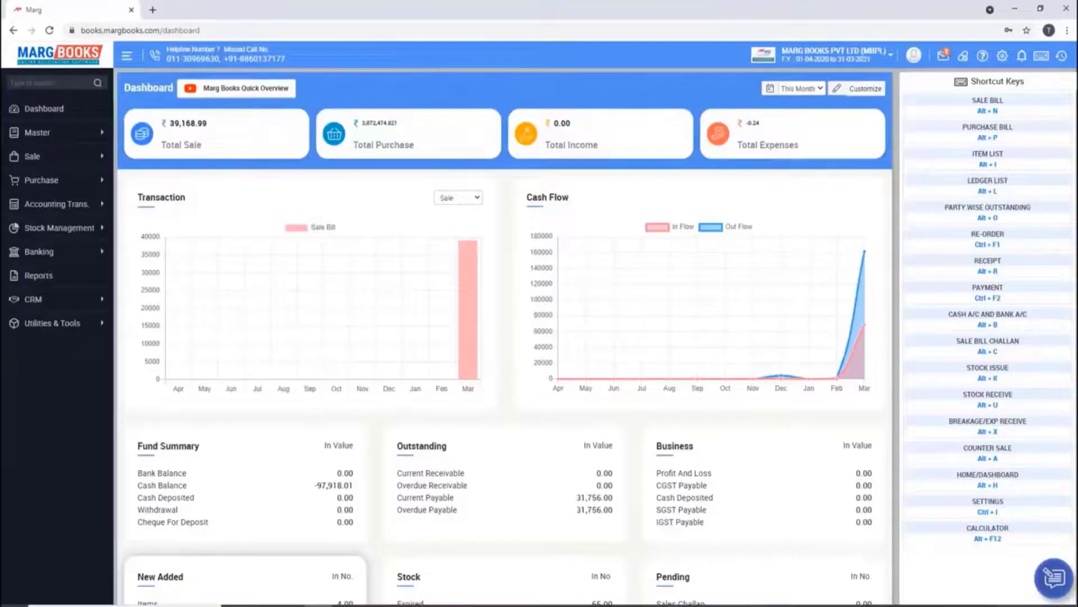
Start a purchase bill from Aarti Drugs Limited with invoice number 012456
left_click(41, 180)
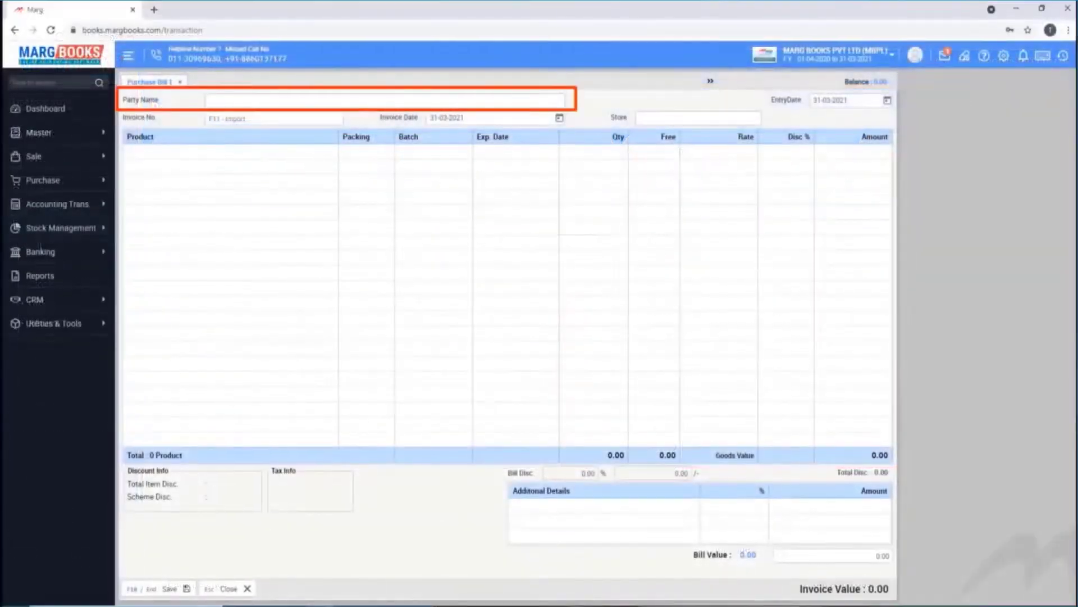
key("Return")
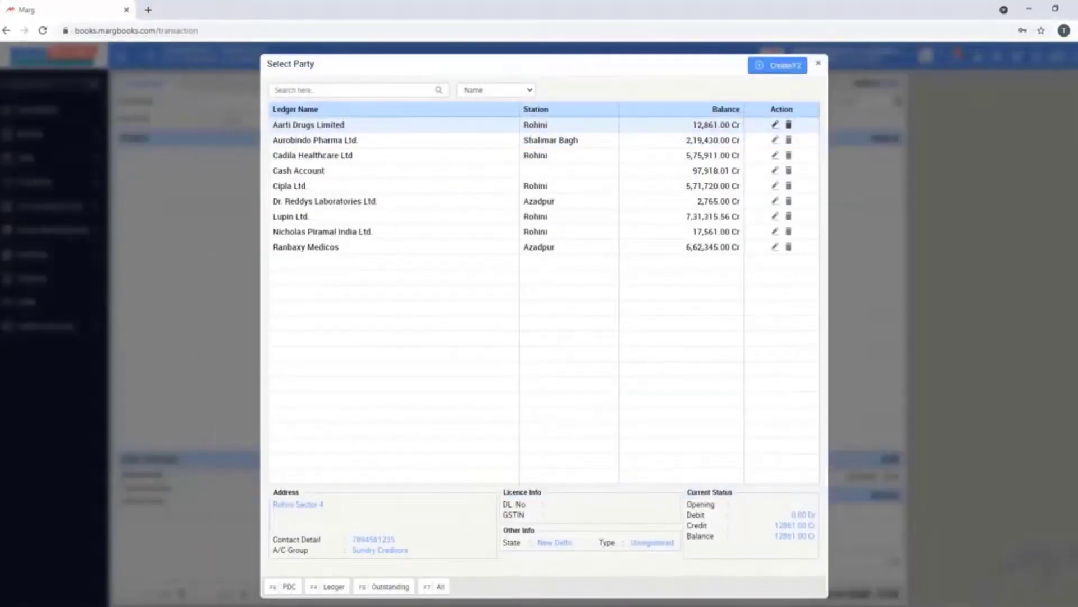
key("Return")
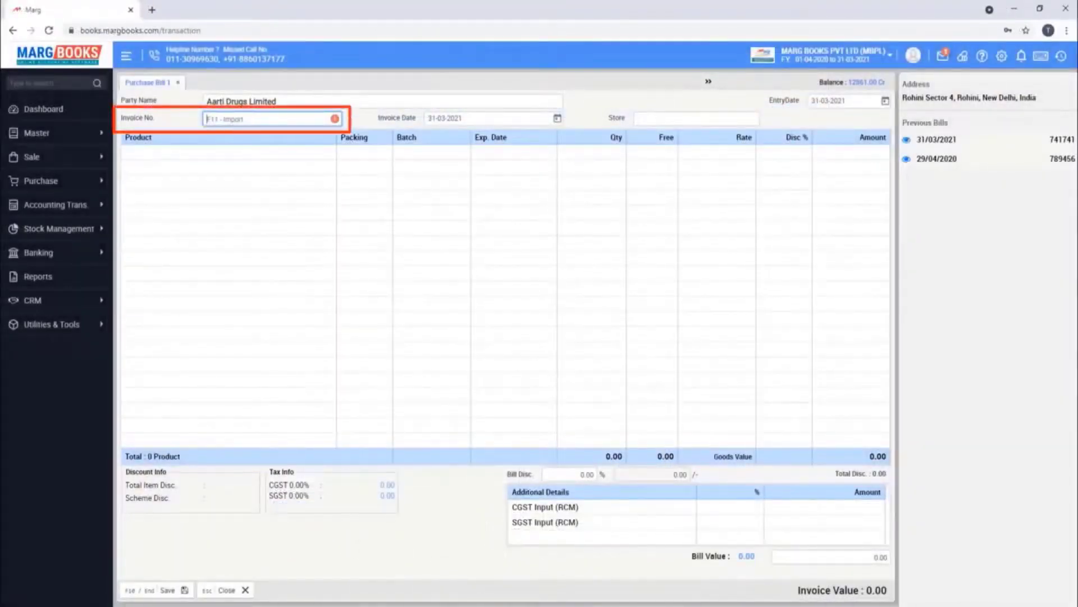
type("012456")
key("Return")
key("Return")
key("Return")
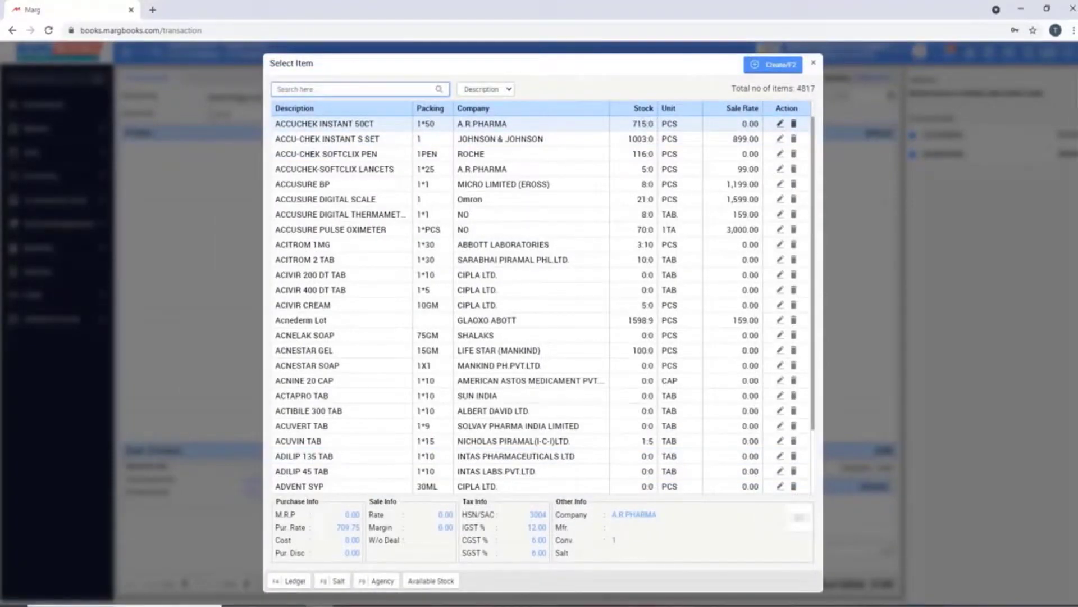
Add 5 units of ACCUCHEK INSTANT 50CT with no free quantity and 5% discount
key("Return")
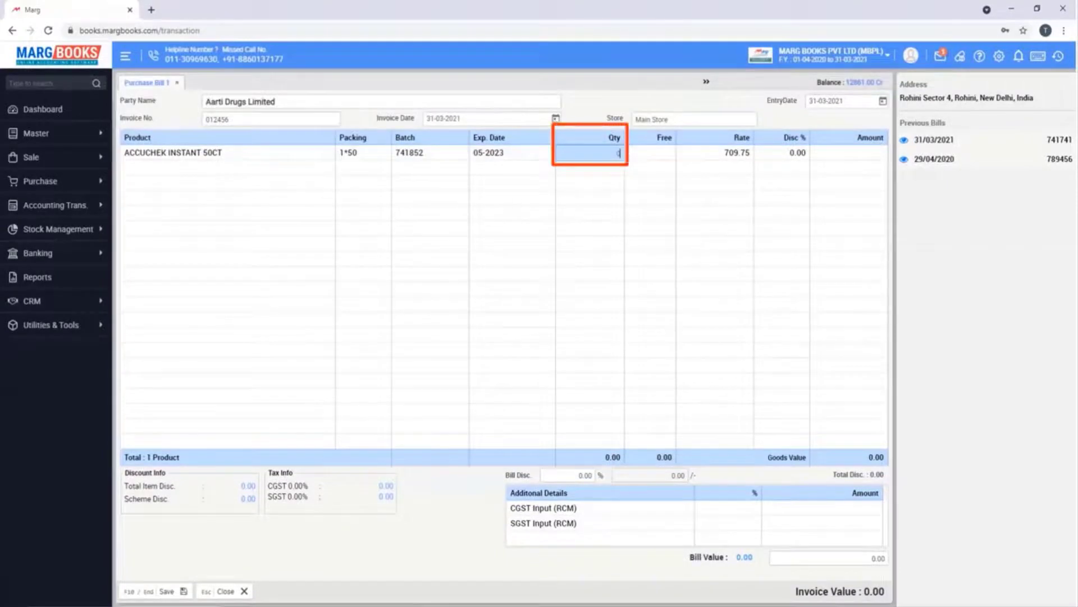
type("5")
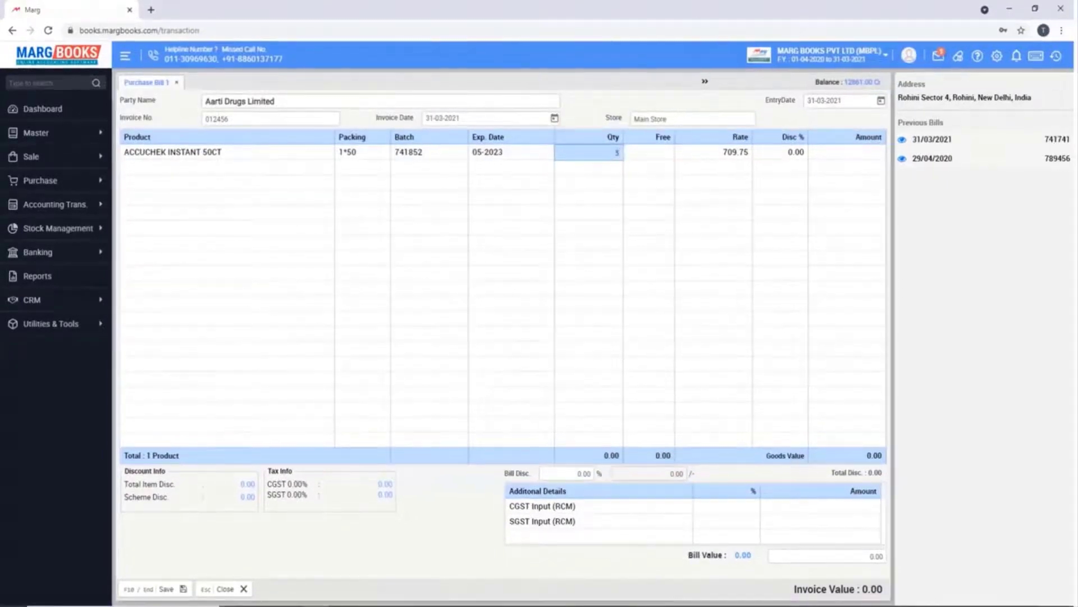
key("Return")
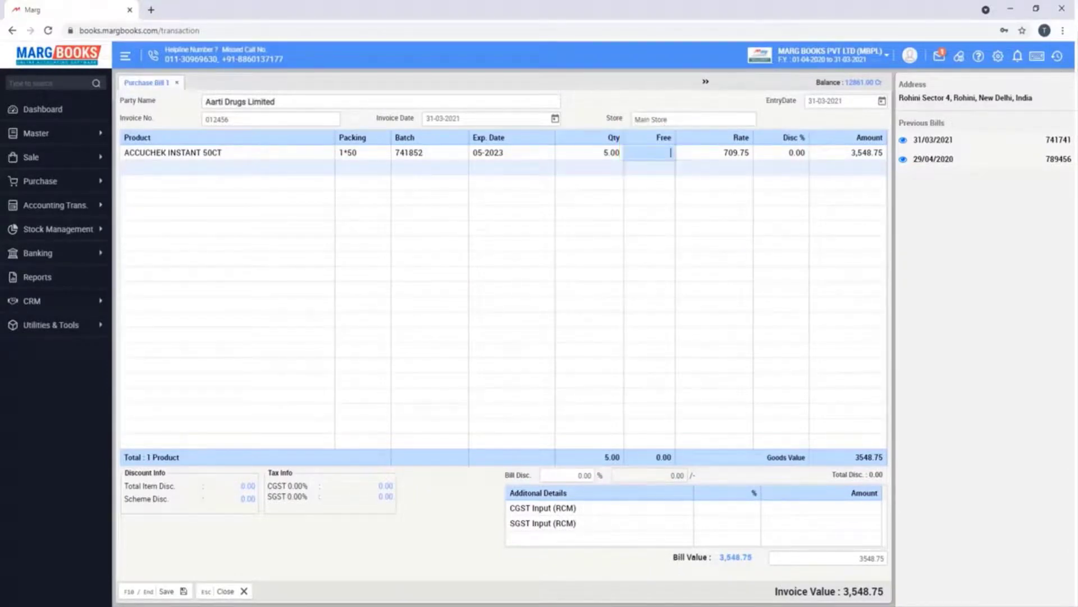
key("Return")
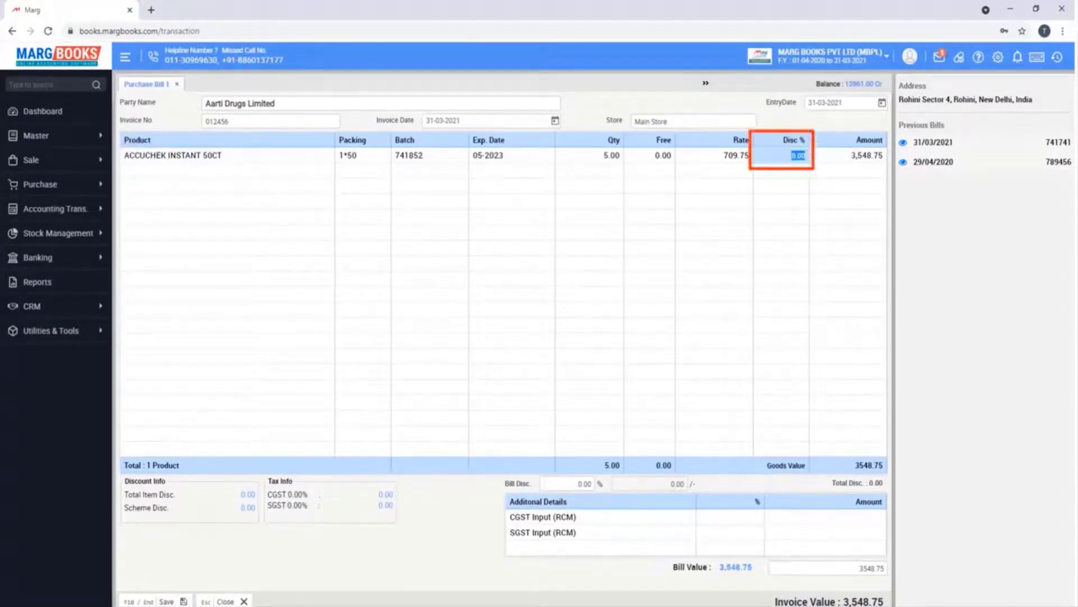
type("5")
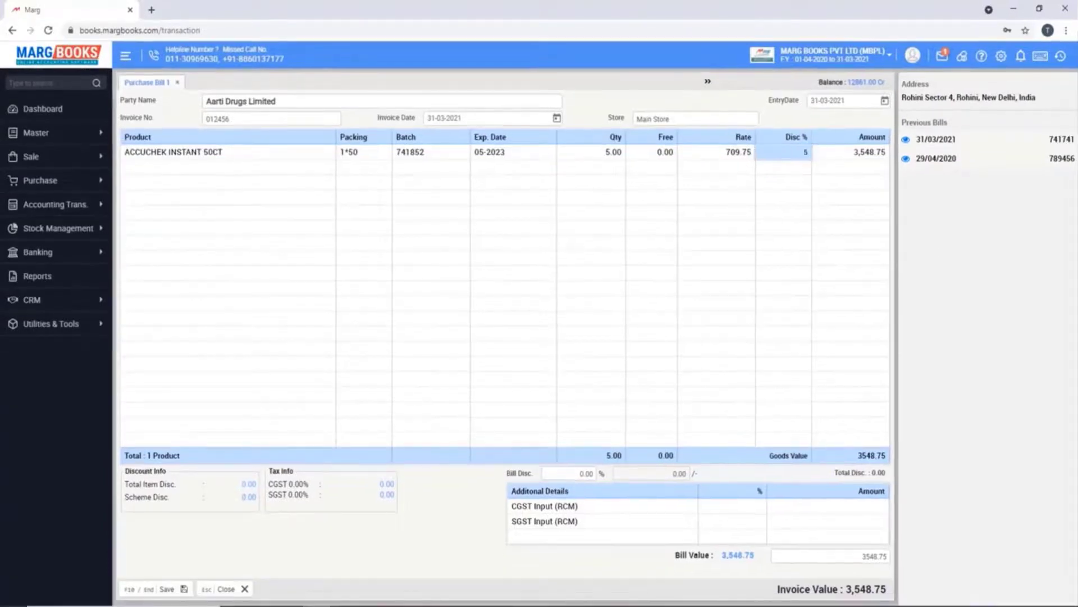
key("Return")
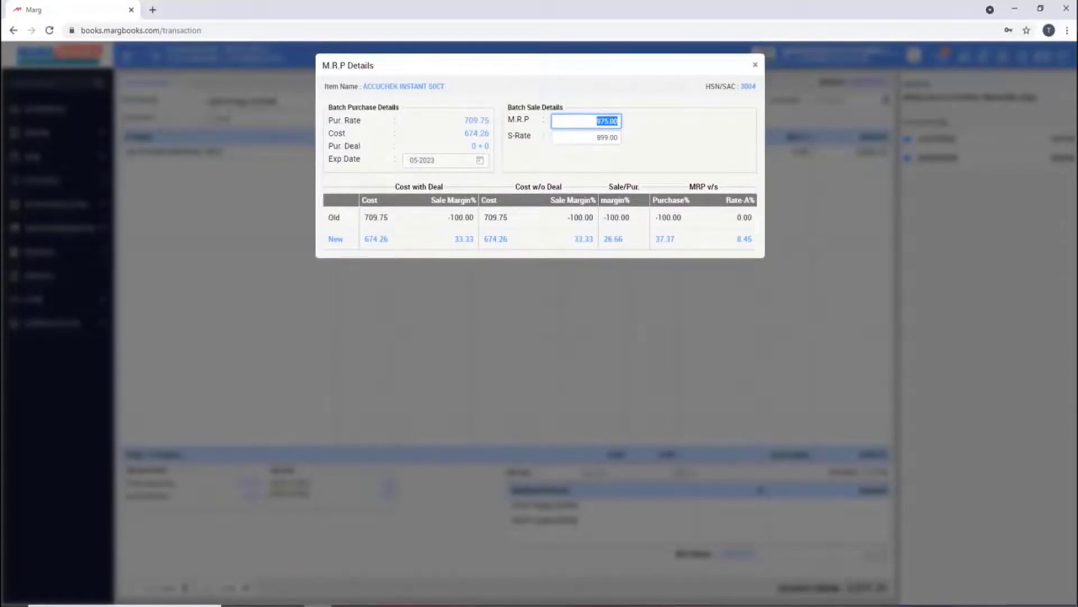
Set the ACCUCHEK INSTANT 50CT sale rate to 900 and close the M.R.P details
key("Return")
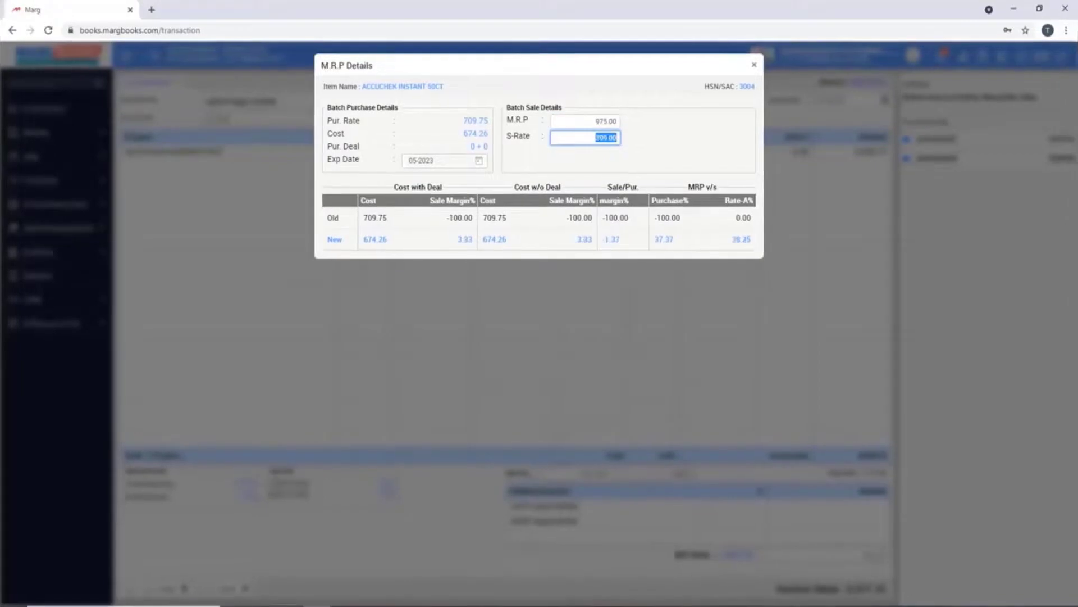
type("900")
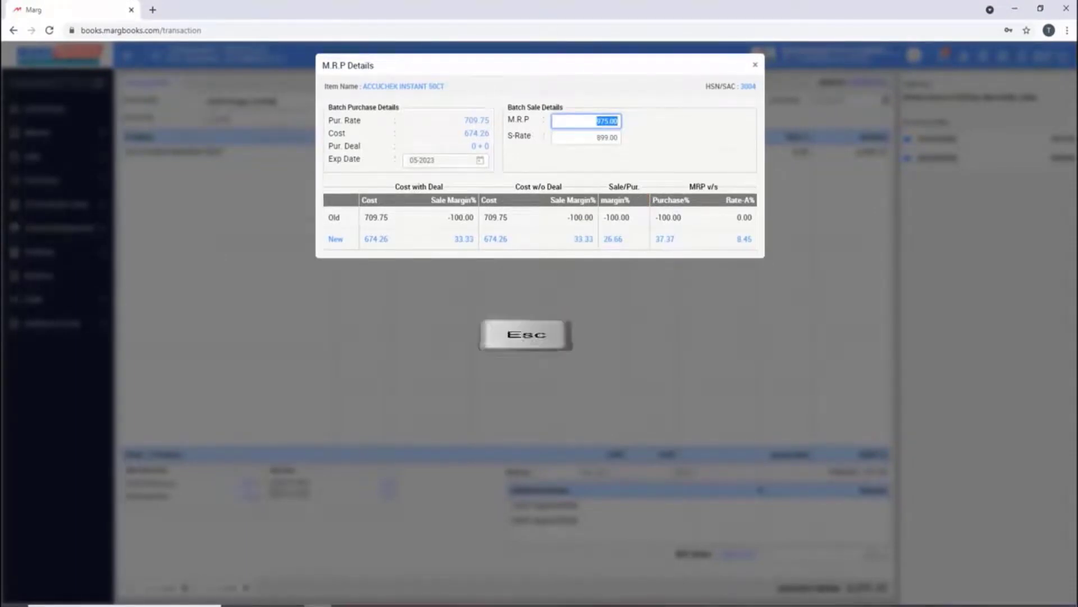
key("Escape")
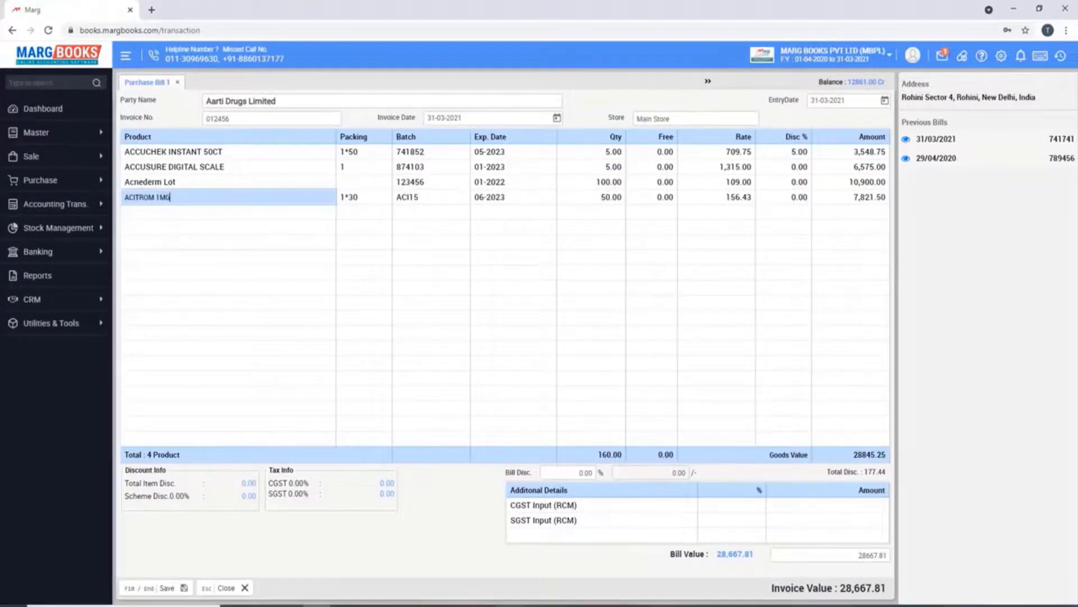
Bring up the Select Item list from the ACITROM 1MG product cell
key("Return")
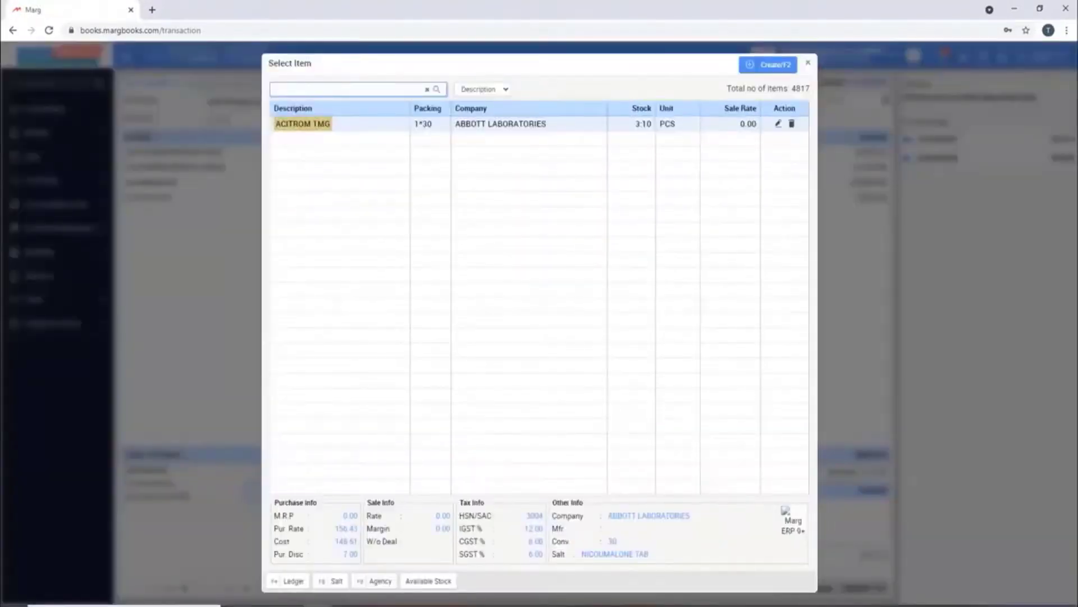
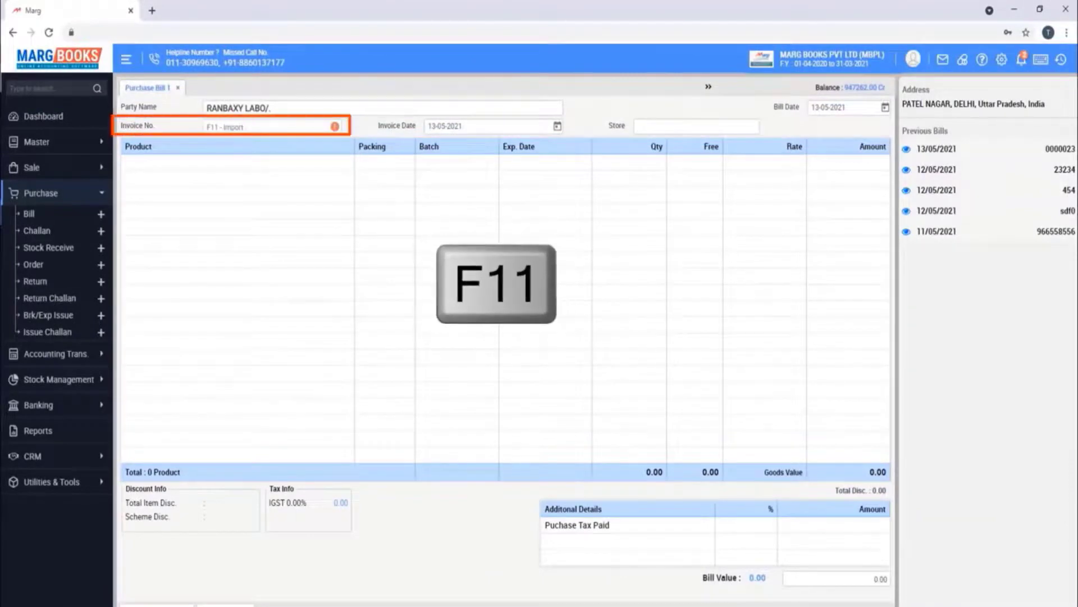
Start a Marg to Marg Import of a supplier bill to list the bills available for import
key("F11")
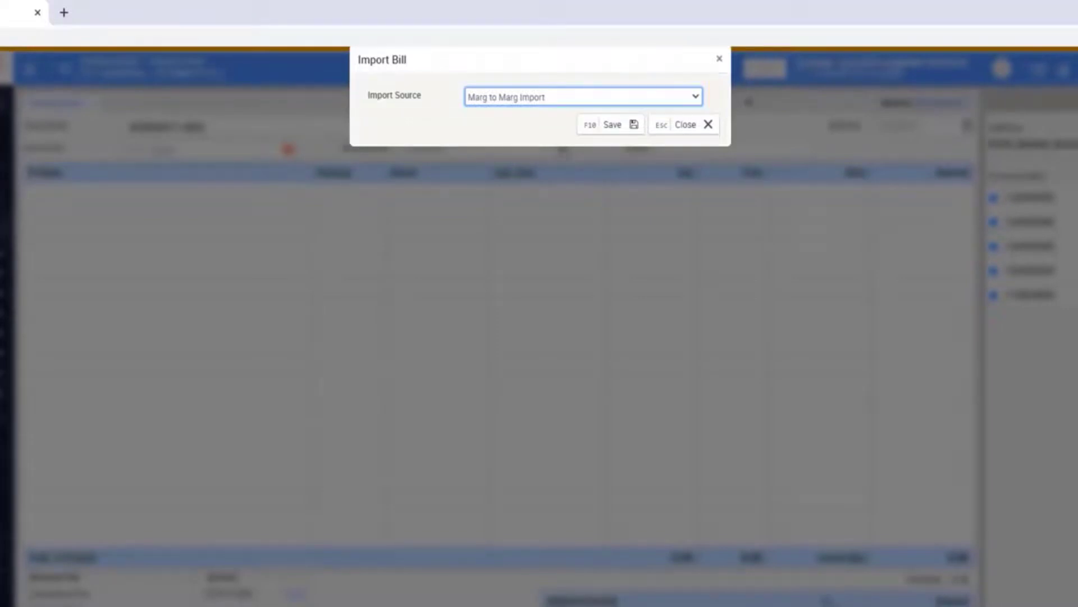
key("Return")
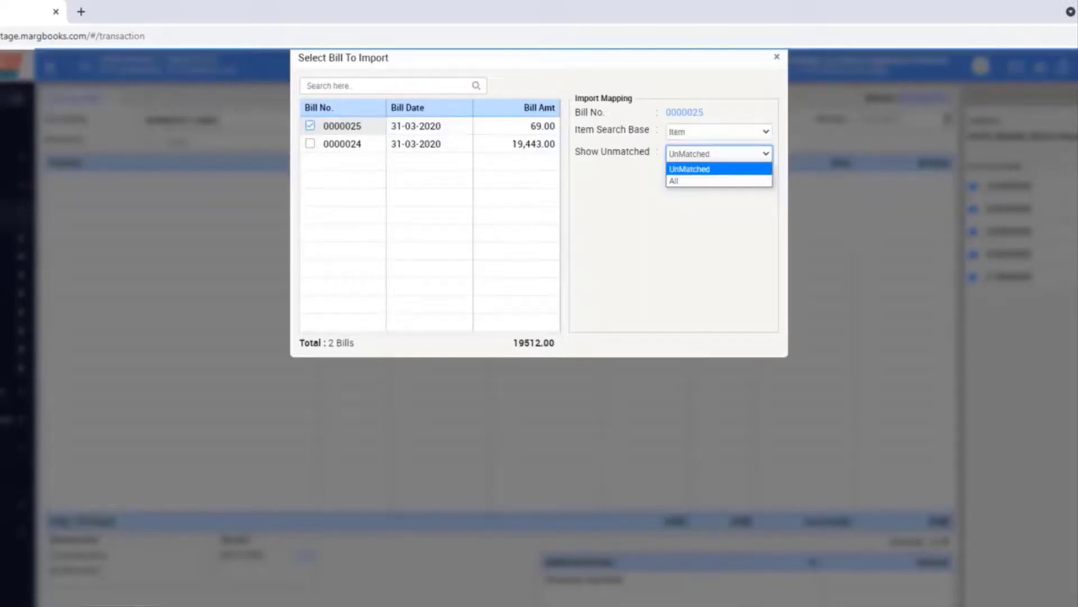
Open item mapping for bill 0000024, where BETNESOL INJ. is still unmapped
key("Return")
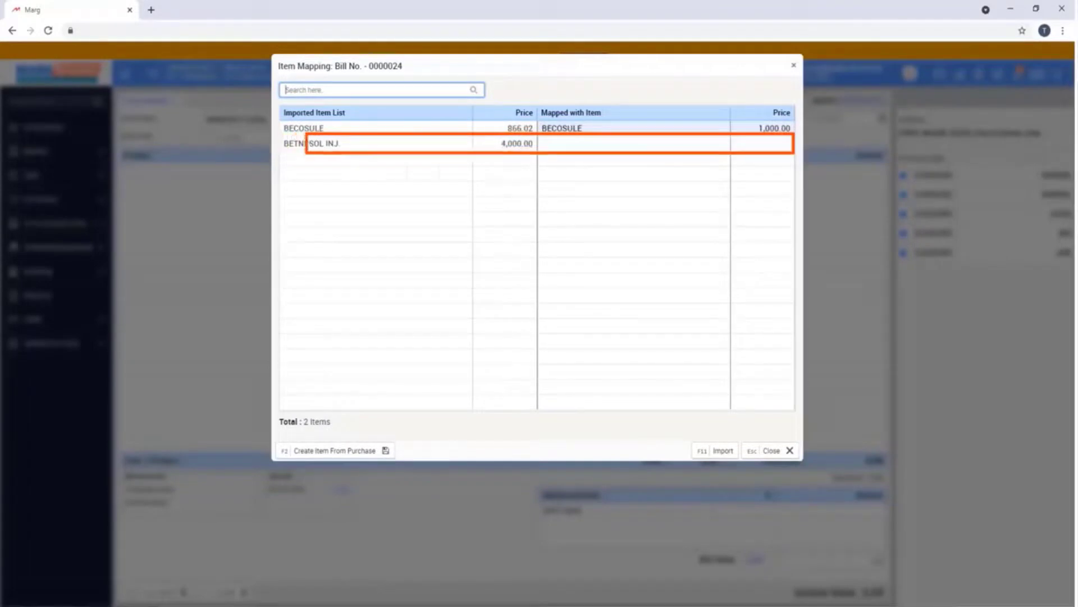
Begin creating BETNESOL INJ. as a new item from the purchase line
key("Return")
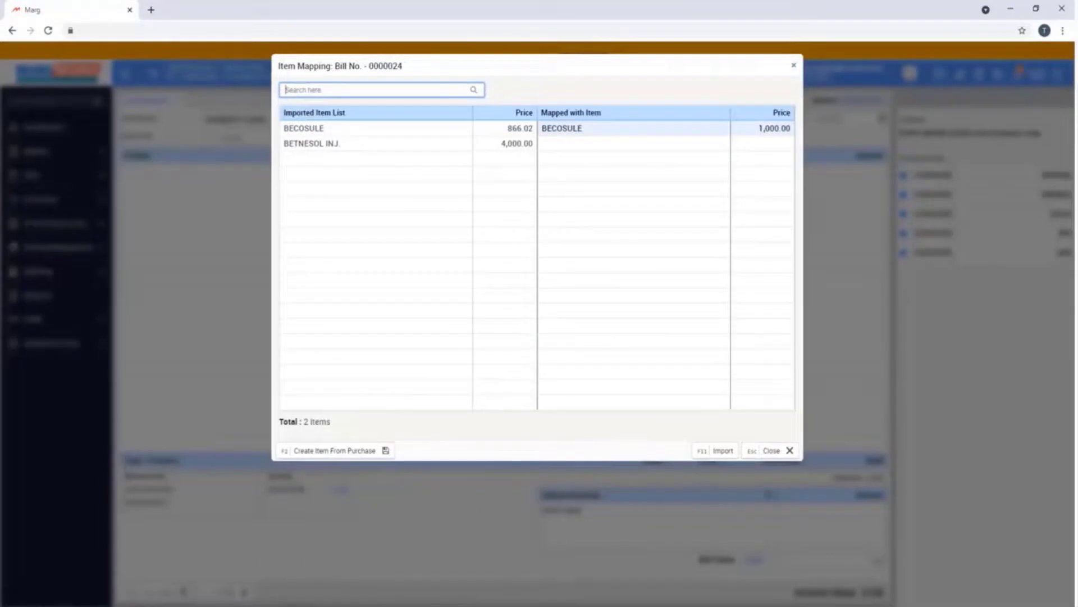
key("F2")
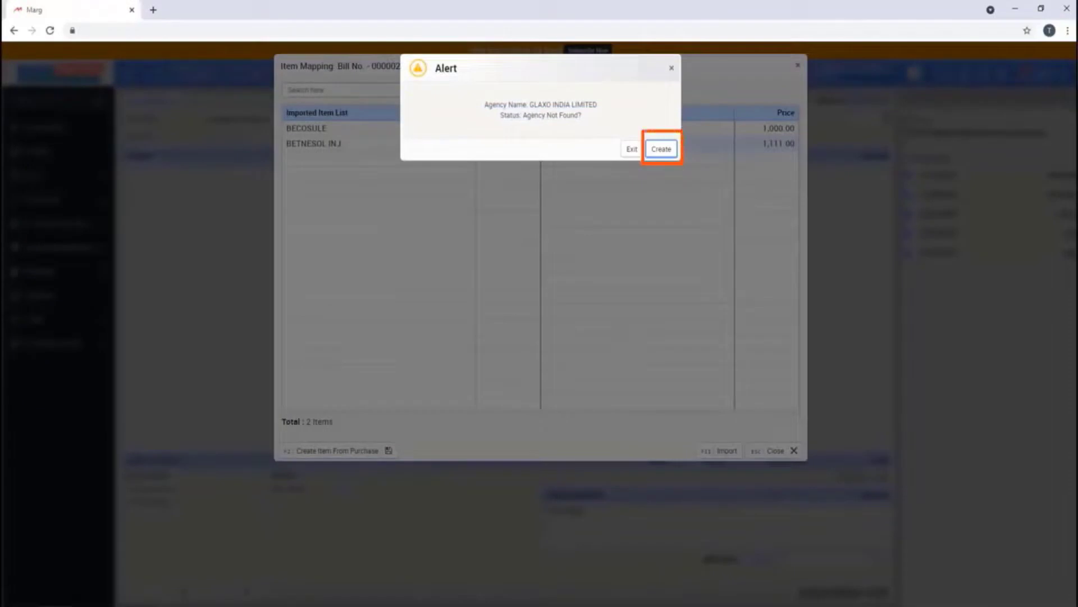
Create the BETNESOL INJ. item under agency GLAXO INDIA LIMITED, mapping it at 4,000.00
key("Return")
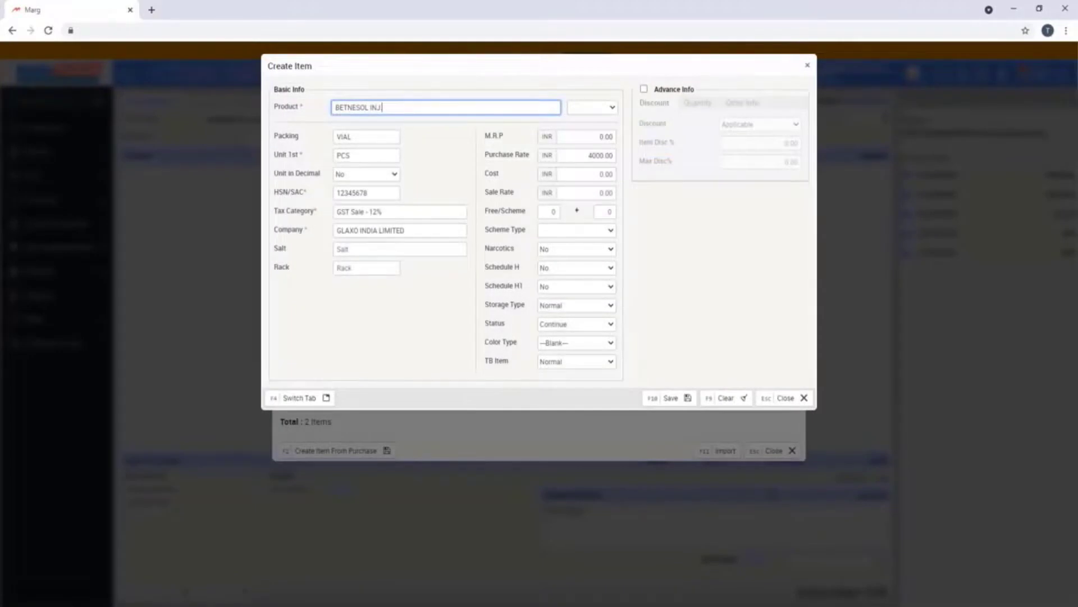
key("Escape")
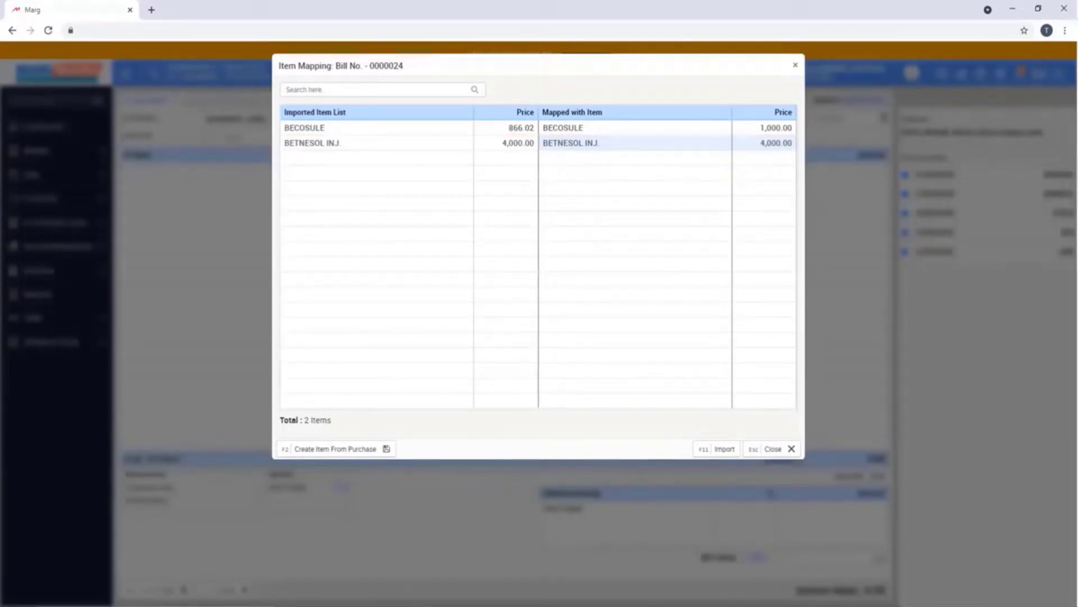
Import the mapped BECOSULE and BETNESOL INJ. lines into the purchase bill
key("F11")
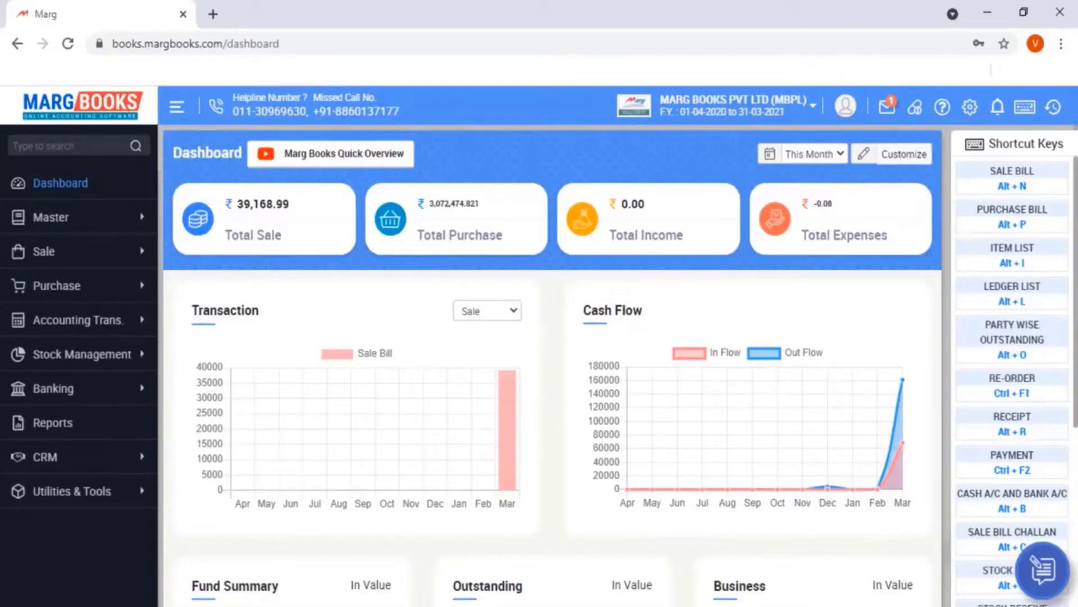
Expand the Purchase voucher options in the sidebar
left_click(57, 286)
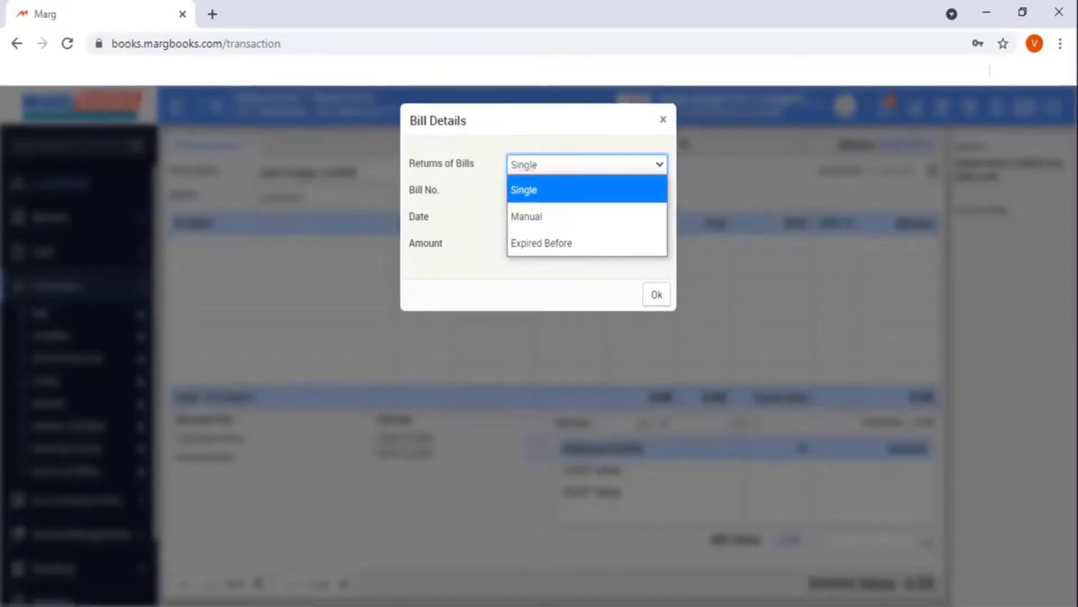
Load the three checked bill items with Single returns and save the breakage and expiry issue
key("Return")
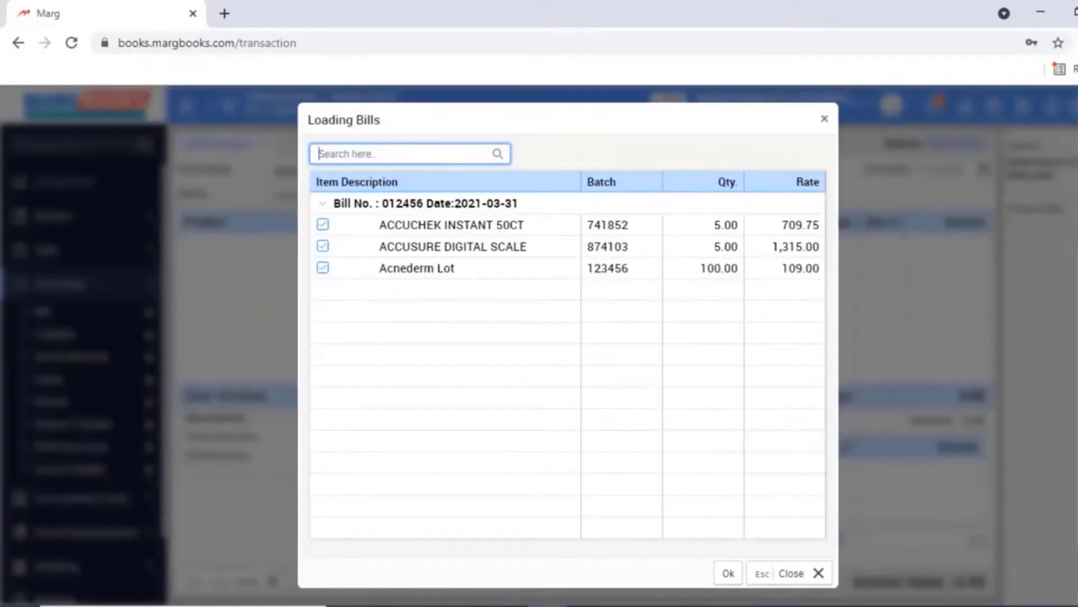
left_click(728, 573)
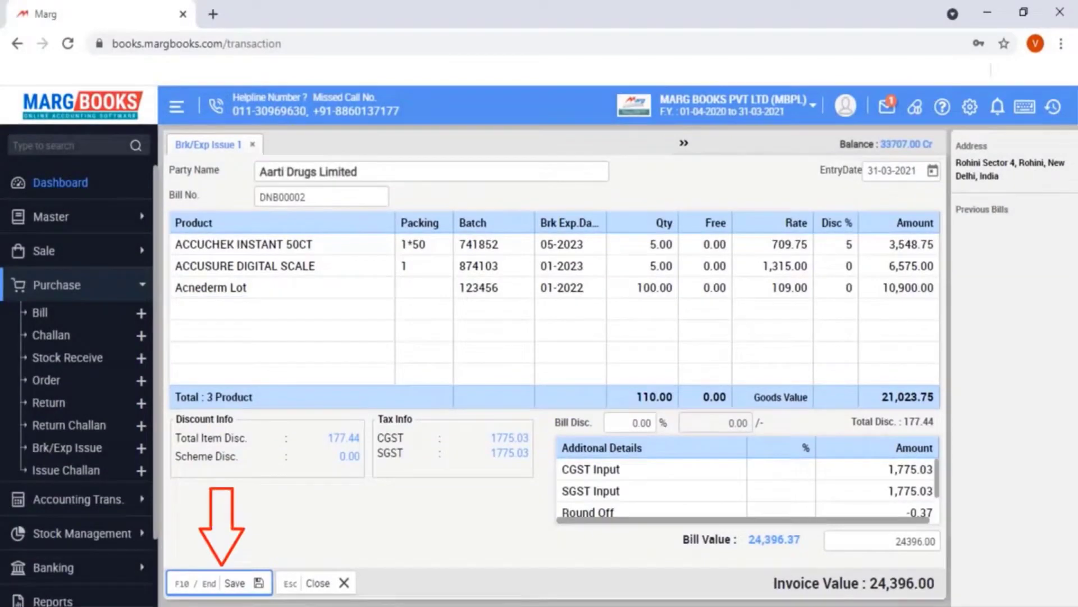
key("F10")
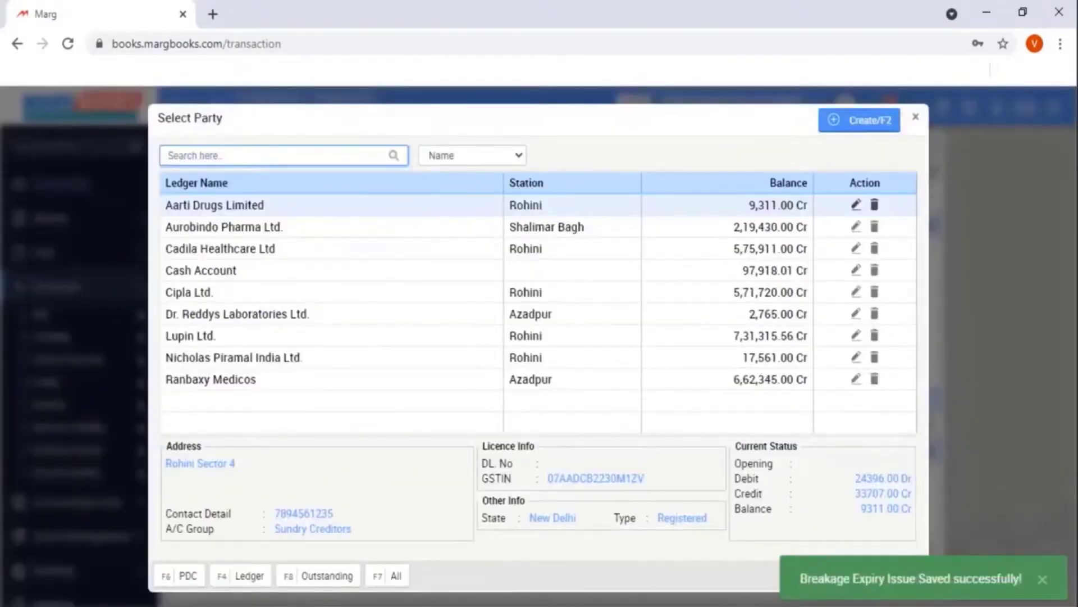
Start a breakage issue for Aarti Drugs Limited with Manual returns, adding ACCUCHEK INSTANT 50CT
key("Return")
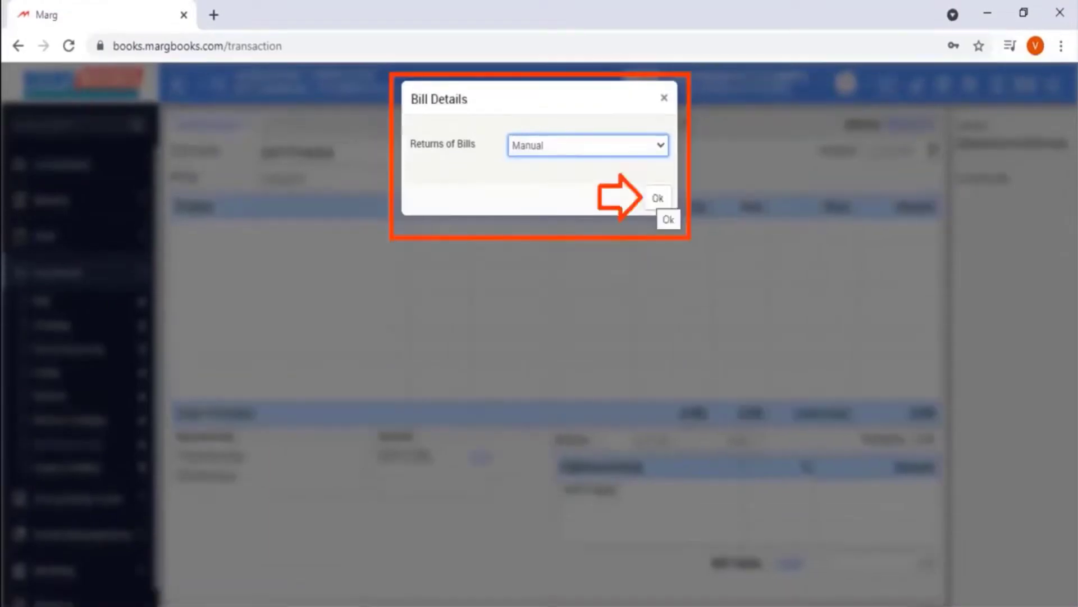
left_click(657, 197)
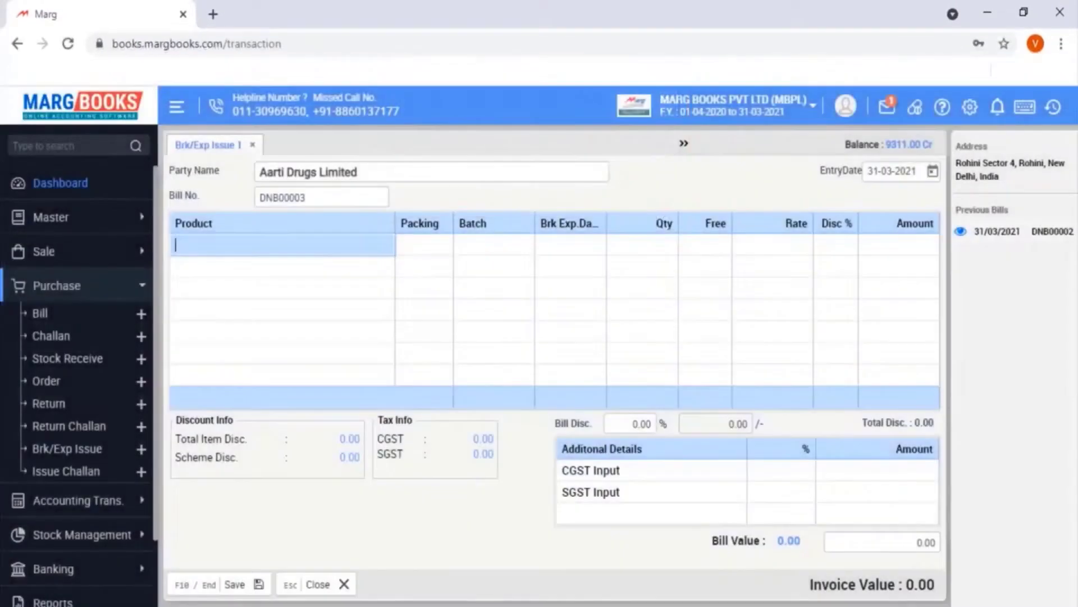
key("Return")
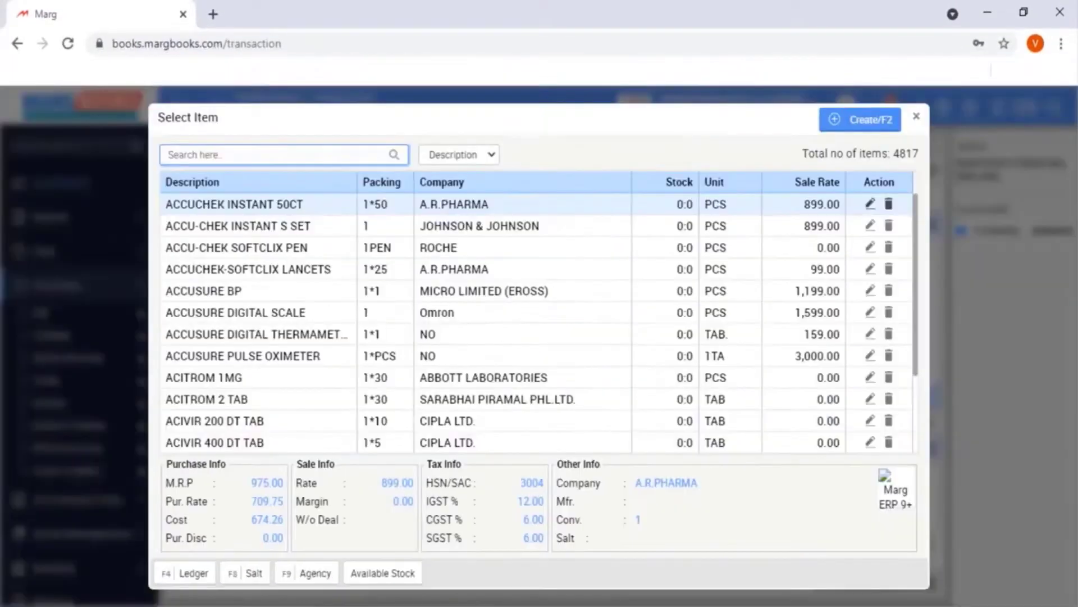
key("Return")
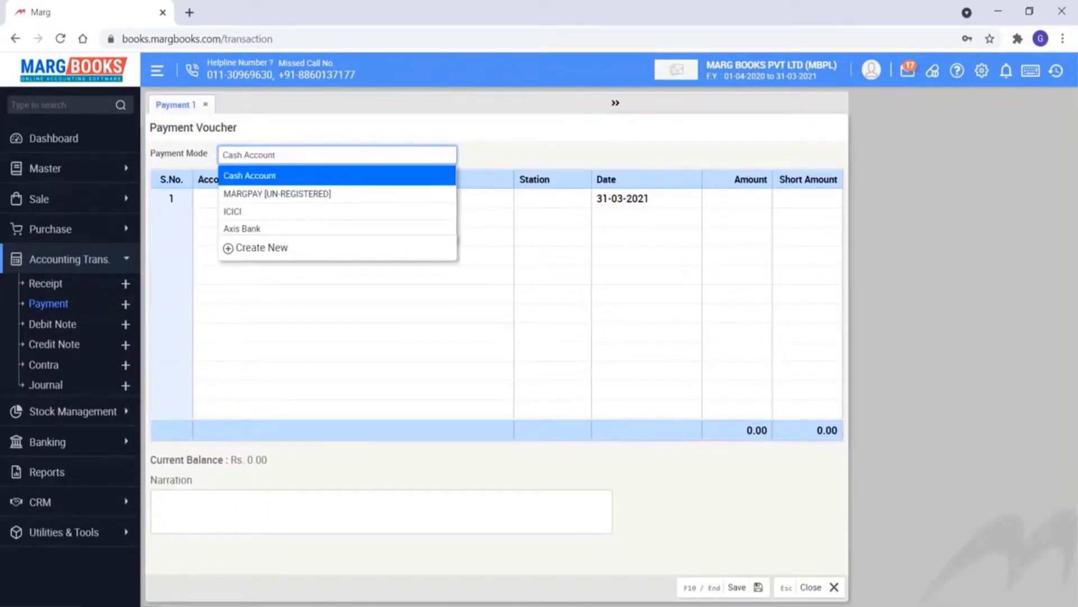
Pay 3000 cash to City Distributors on 31-03-2021, narrated 'cash paid for purchased goods', and save
key("Return")
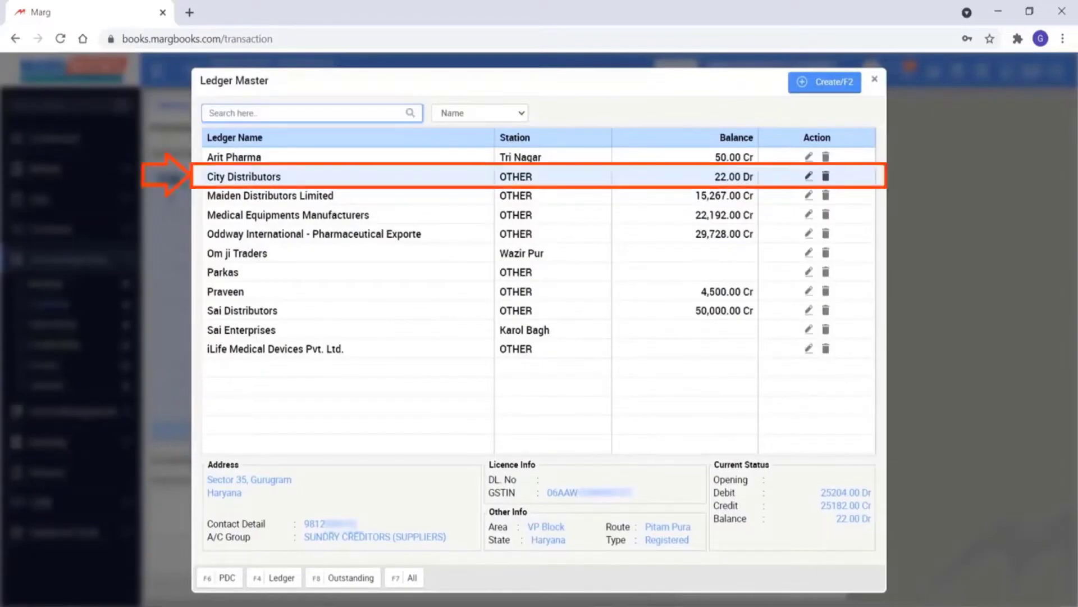
key("Return")
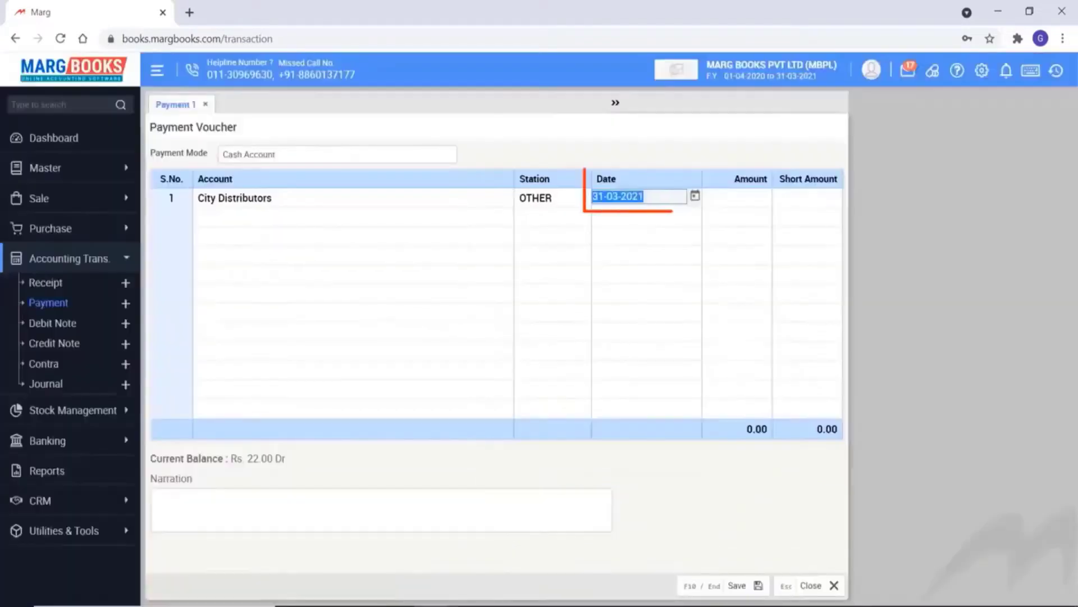
left_click(695, 198)
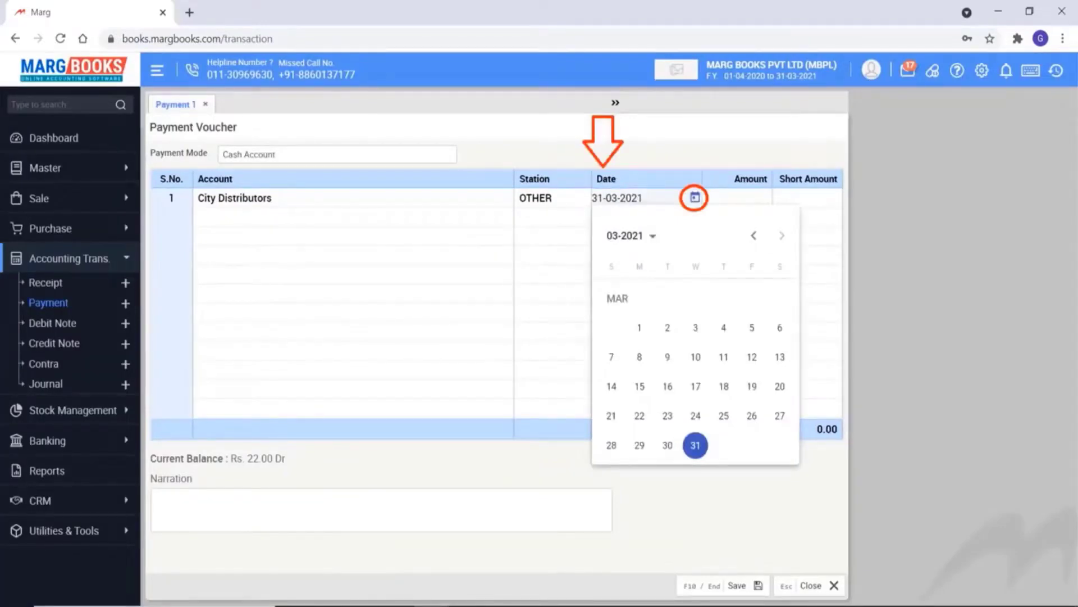
key("Return")
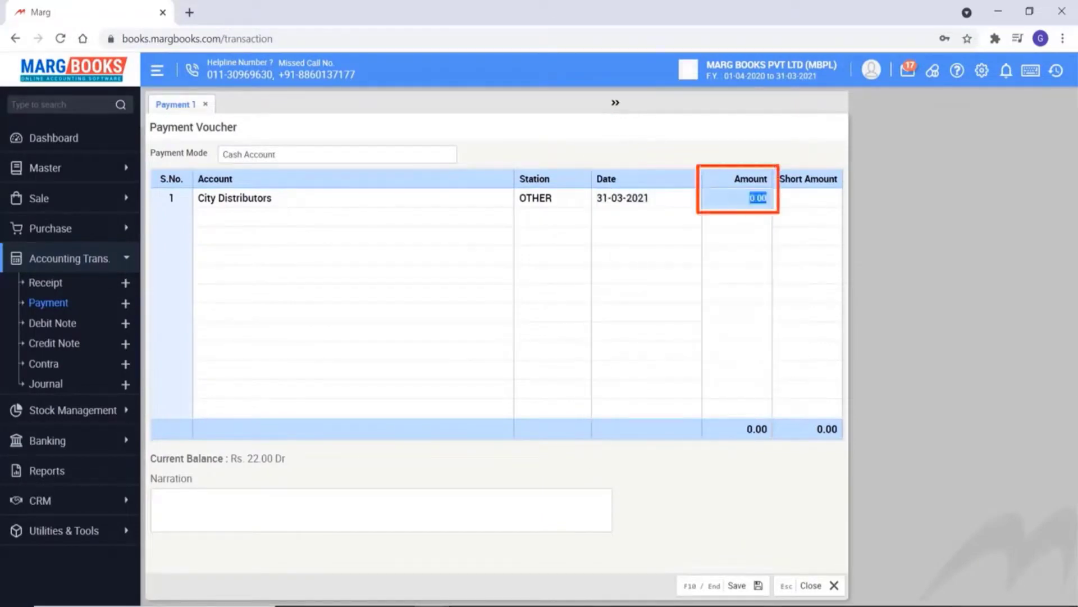
type("3000")
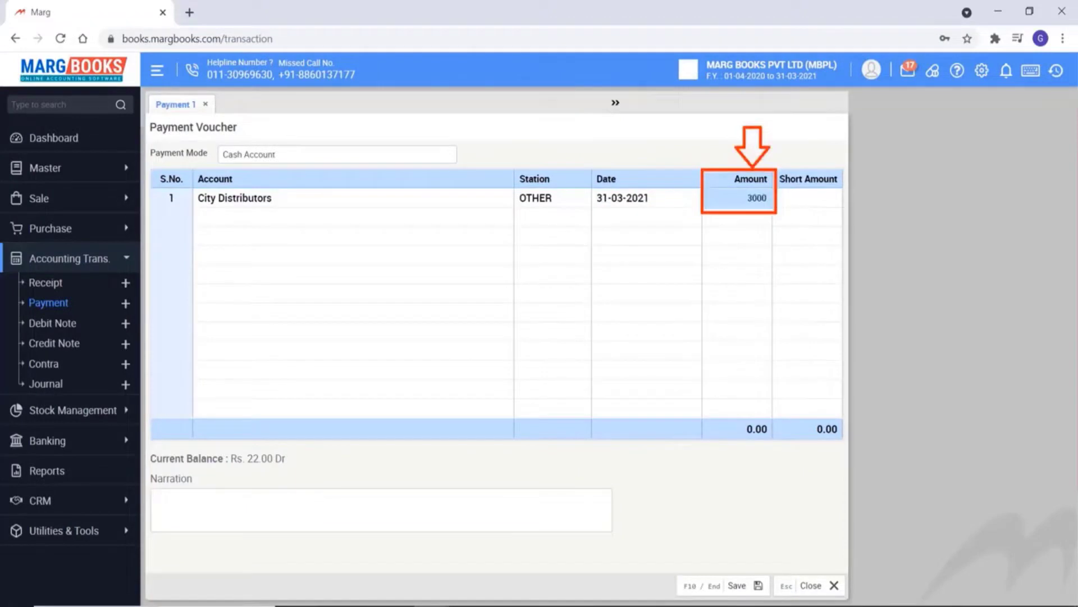
key("Return")
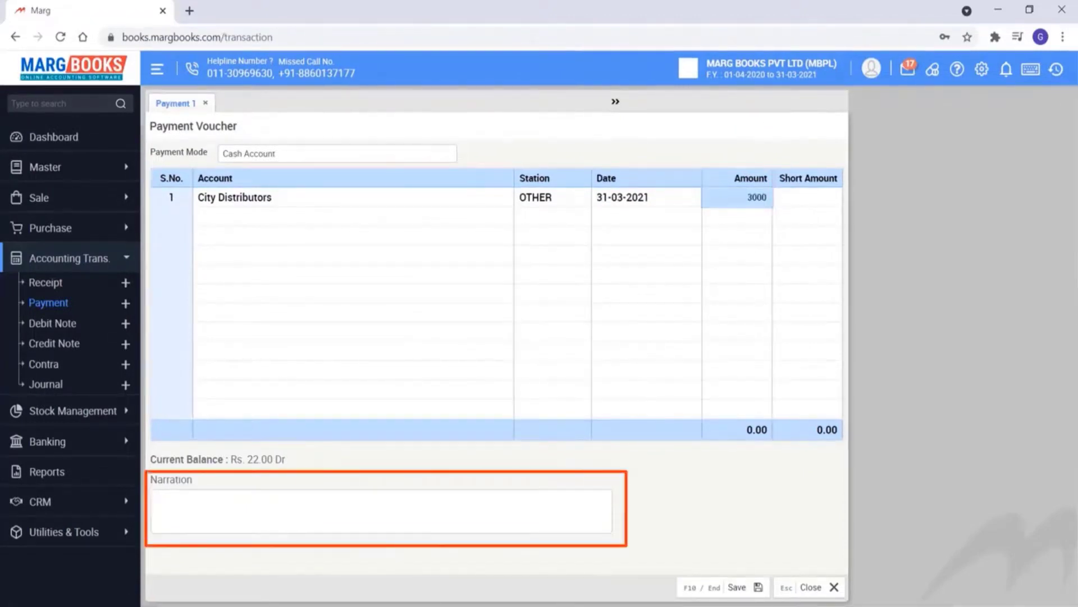
type("cash paid for purchased goods")
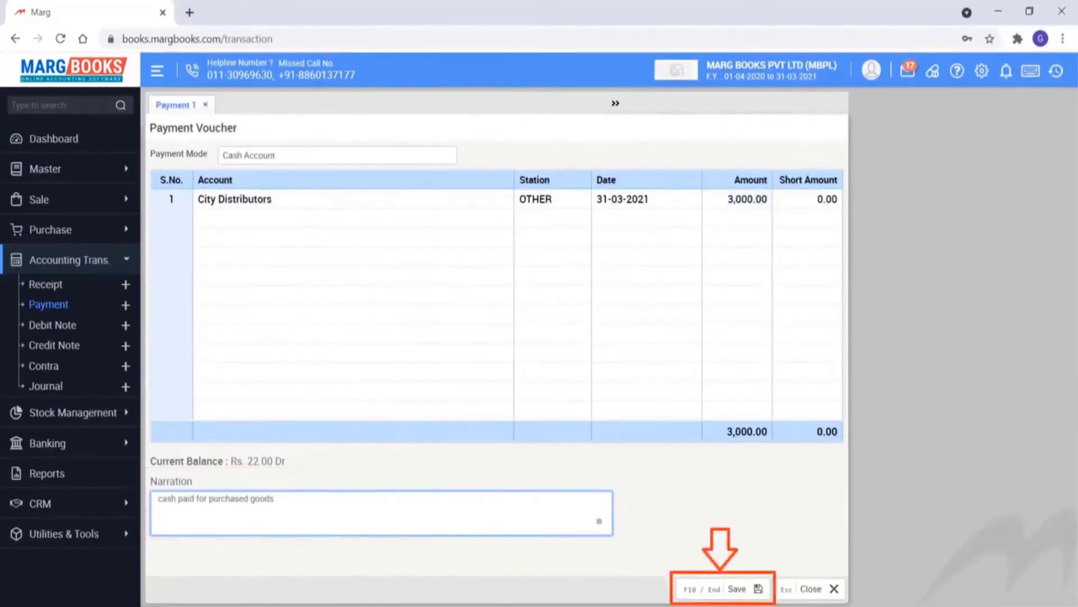
key("F10")
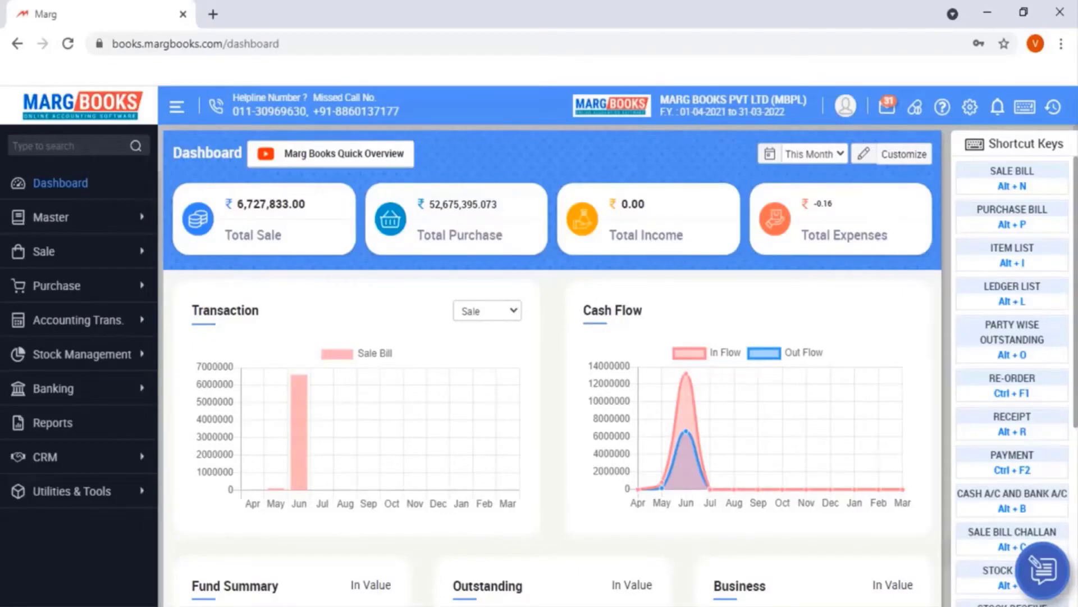
Show the accounting voucher types to start a new Contra voucher
left_click(79, 320)
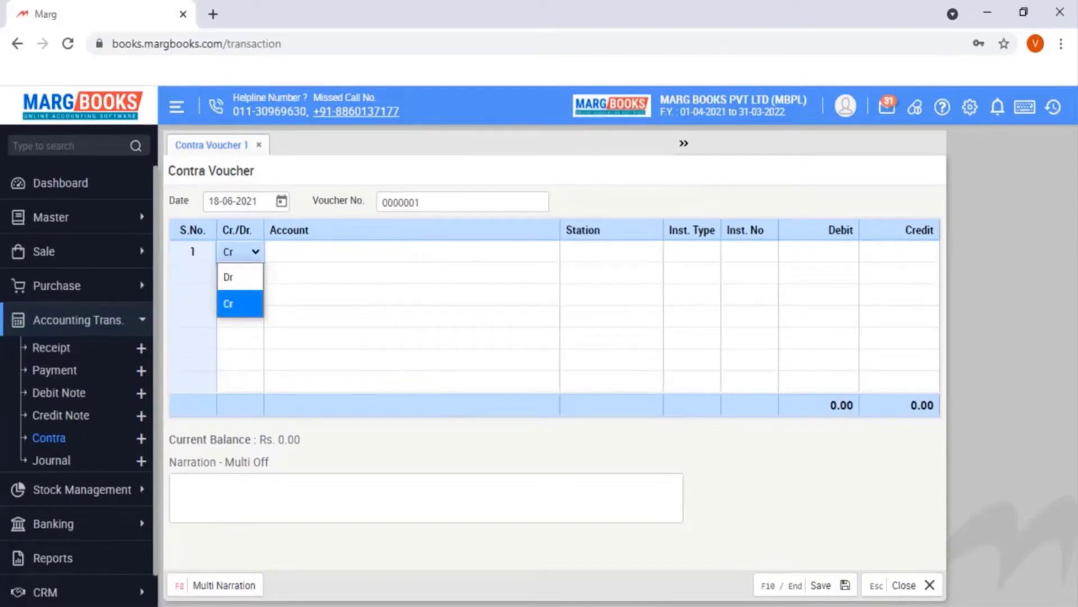
Credit Axis Bank 5000 by cheque number 235689 on the contra voucher
key("Return")
key("Return")
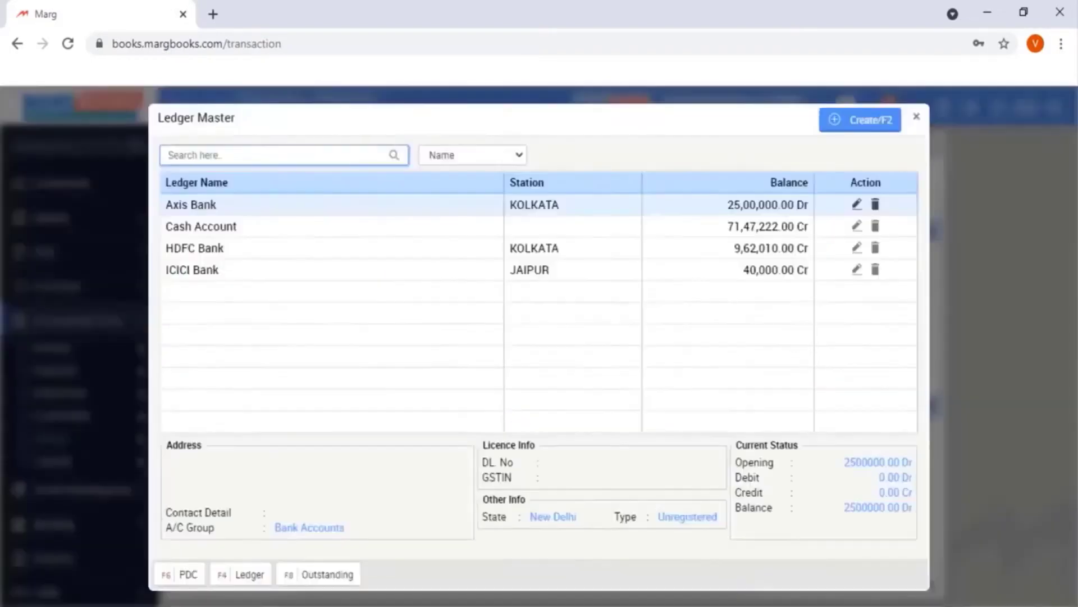
key("Escape")
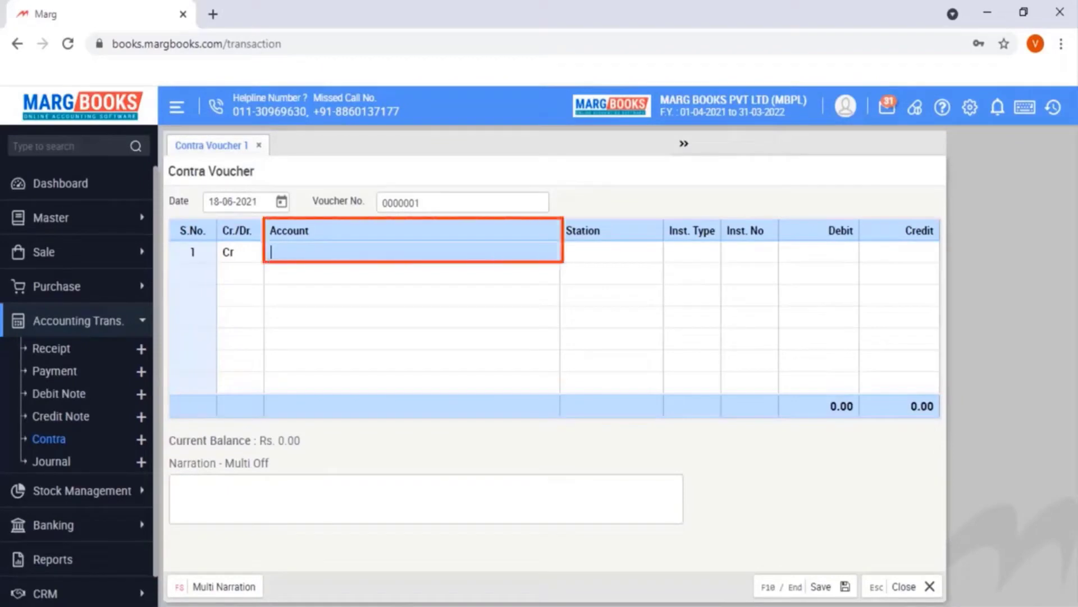
key("Return")
key("Return")
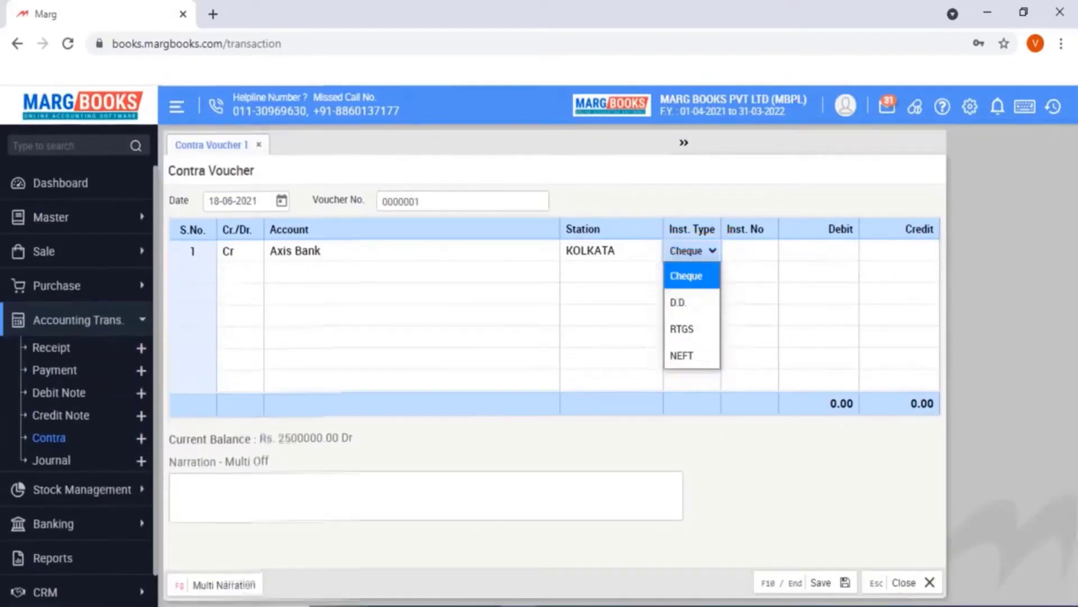
key("Return")
type("235689")
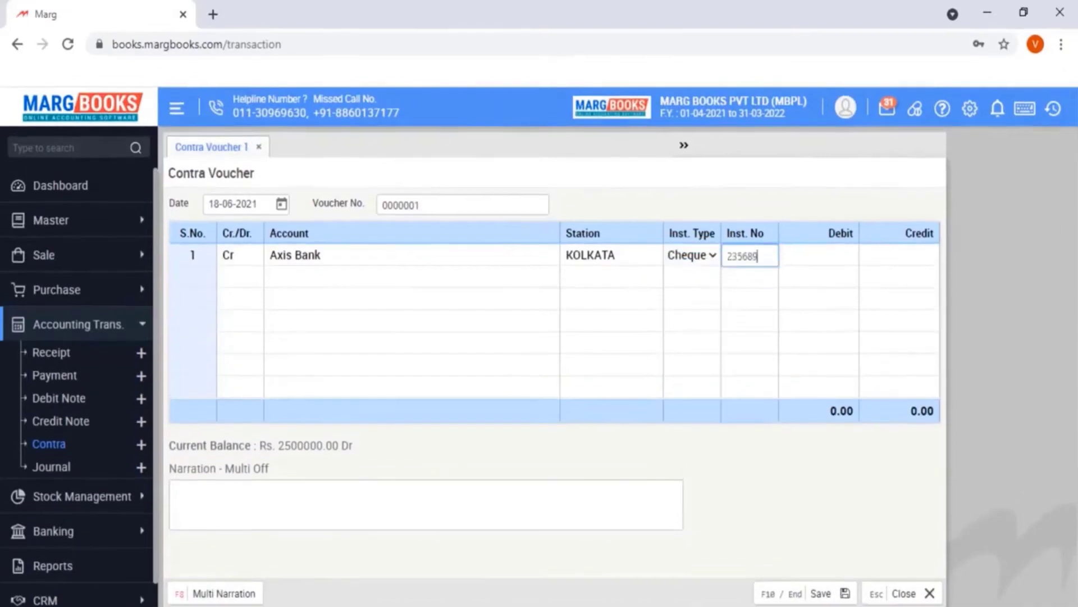
key("Return")
type("5000")
key("Return")
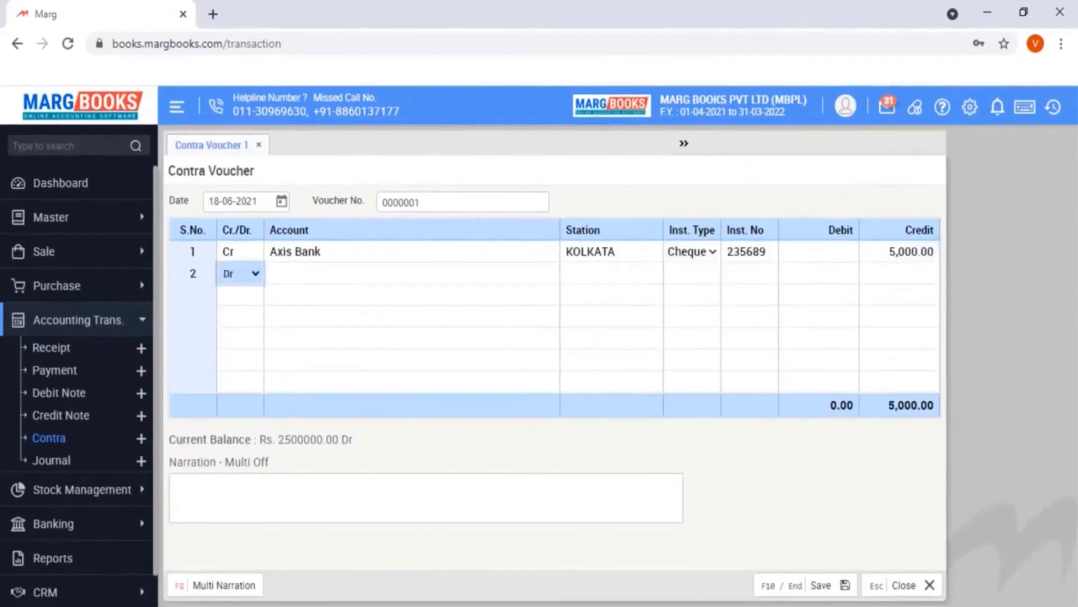
Debit Cash Account 5000, skip the narration, and move on to saving
key("Return")
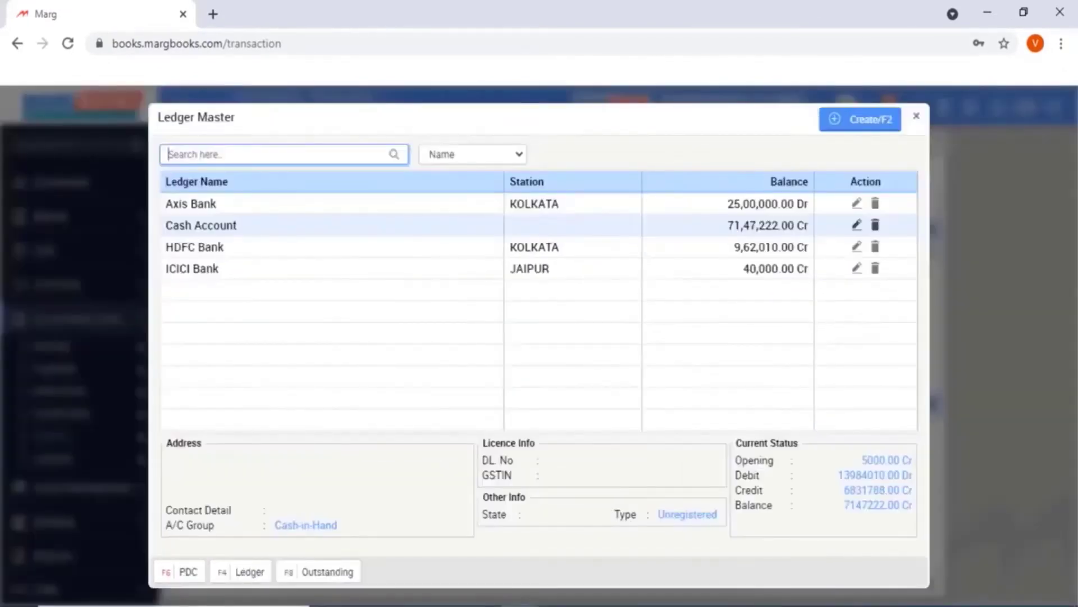
key("Return")
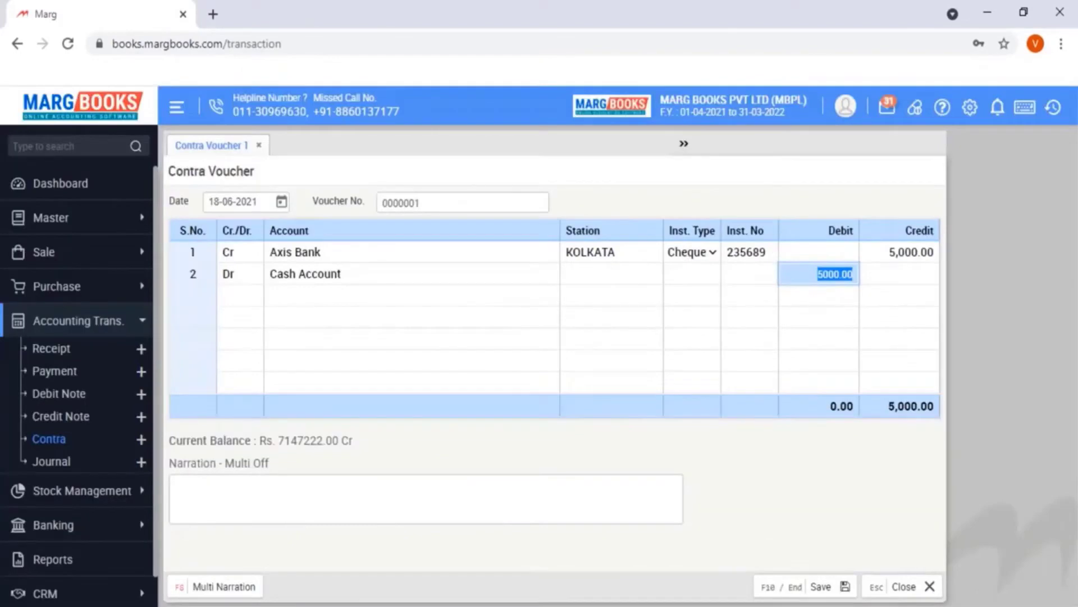
key("Return")
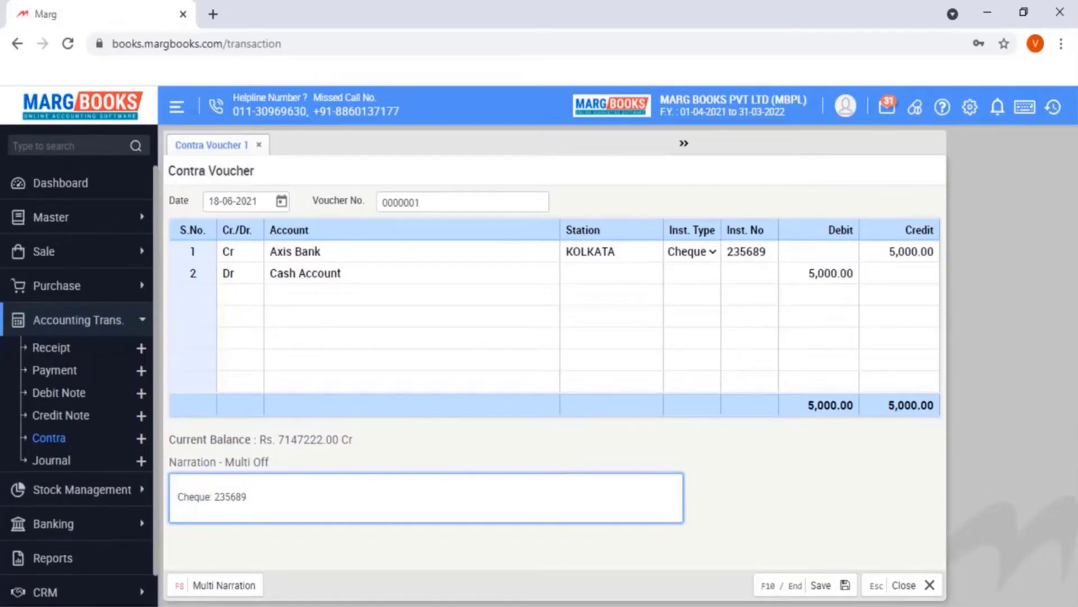
key("Return")
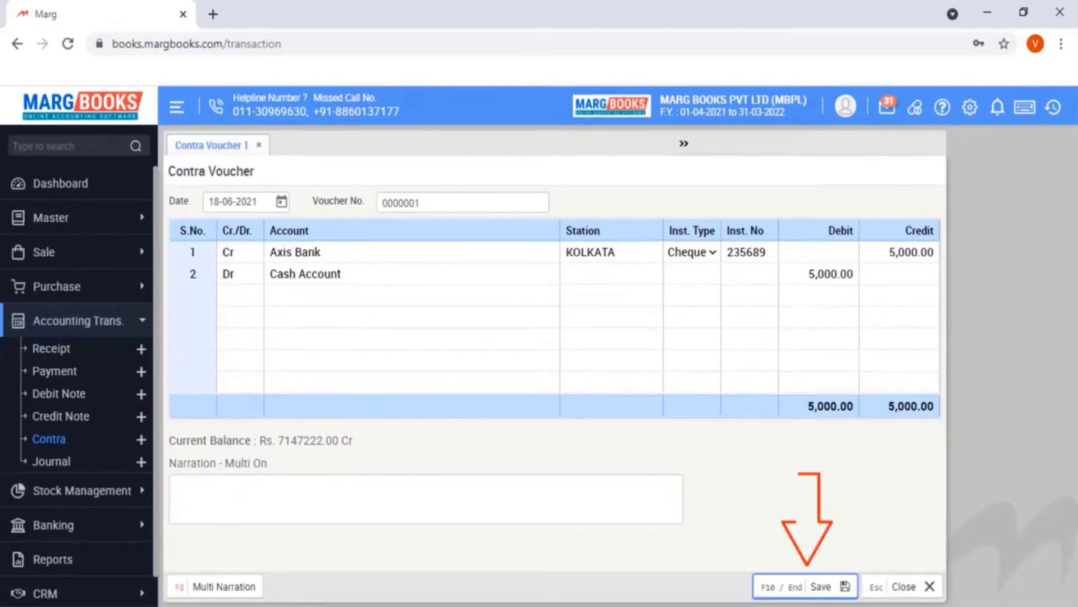
key("Return")
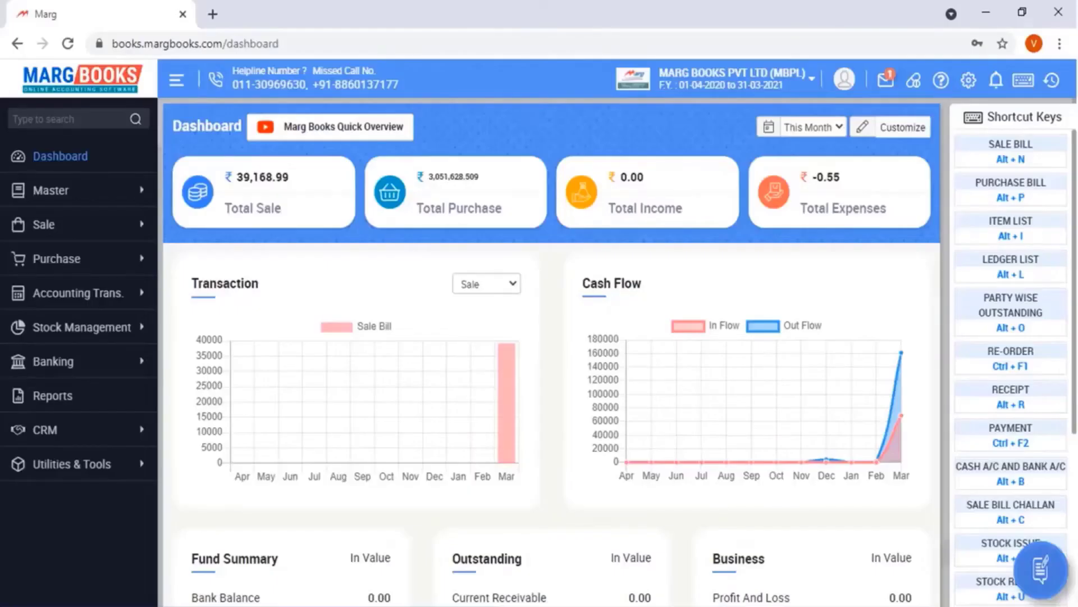
Open Reports to show the Combined Report, listing Ledger and Outstanding through Profit & Loss and Balance Sheet
left_click(52, 395)
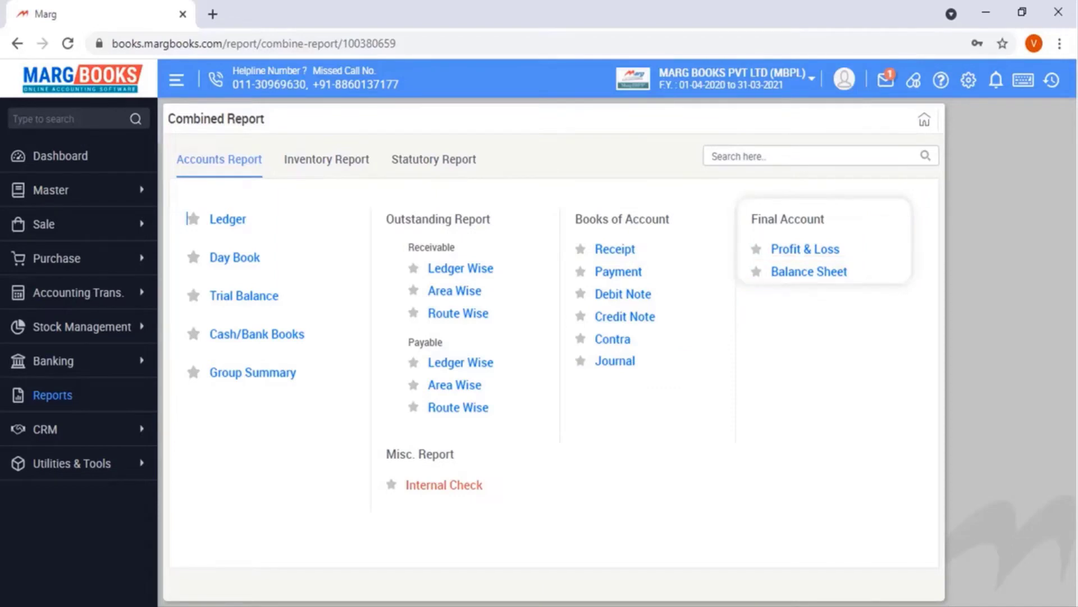
Switch to Inventory Reports and open the Stock Summary for 01-04-2020 to 31-03-2021
left_click(326, 160)
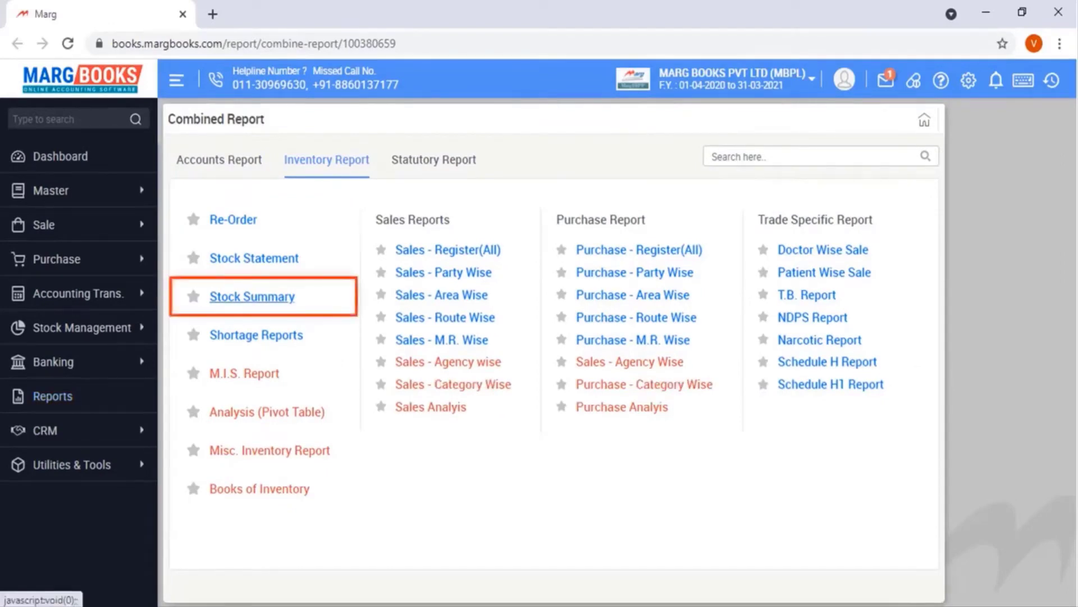
key("Return")
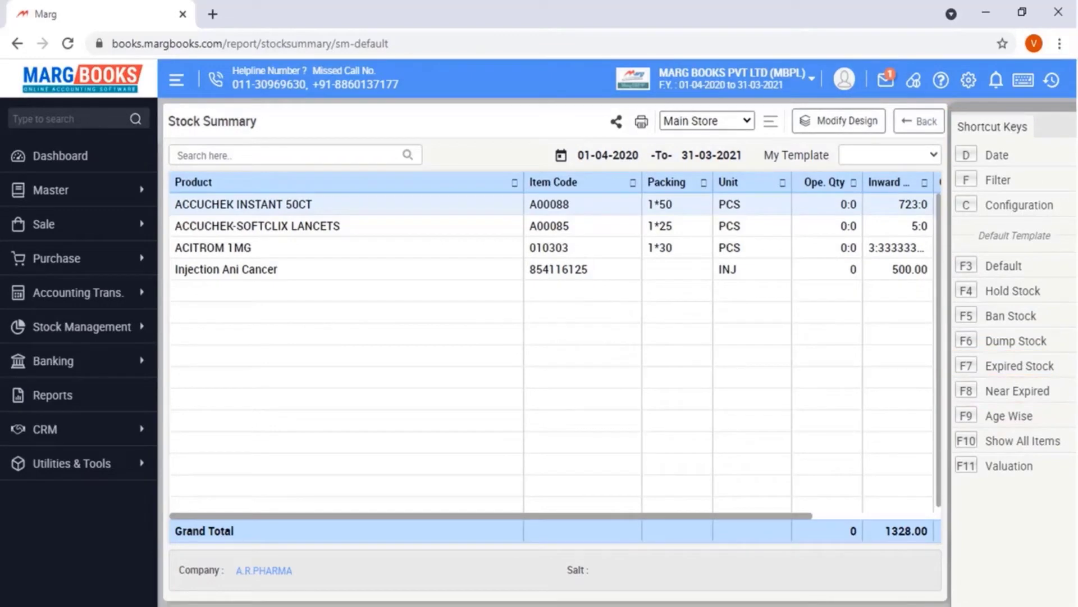
Open the Stock Summary's date filter with D and accept its date range
key("d")
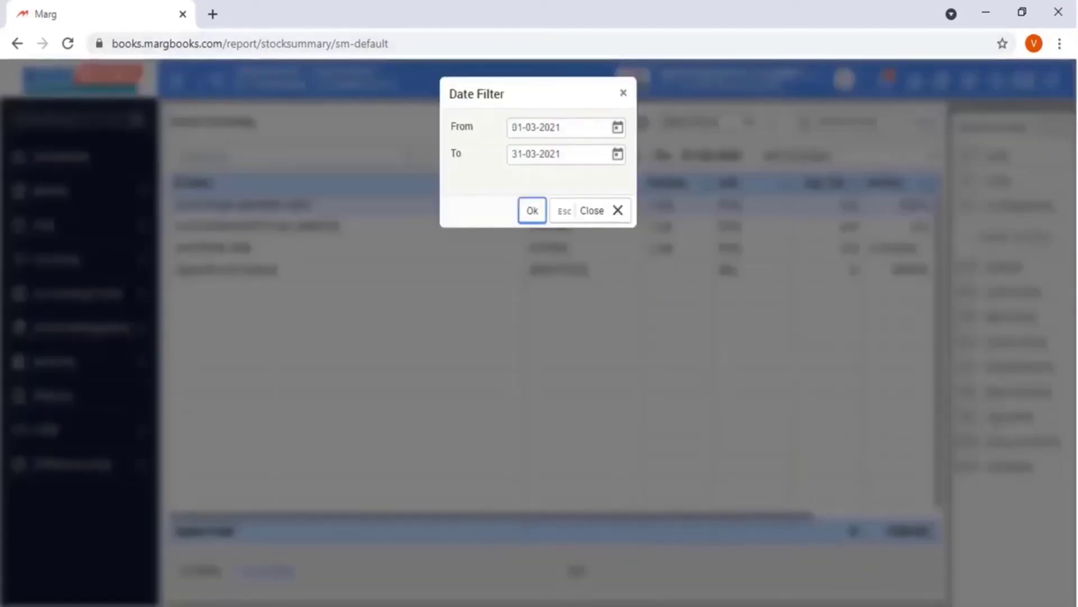
key("Return")
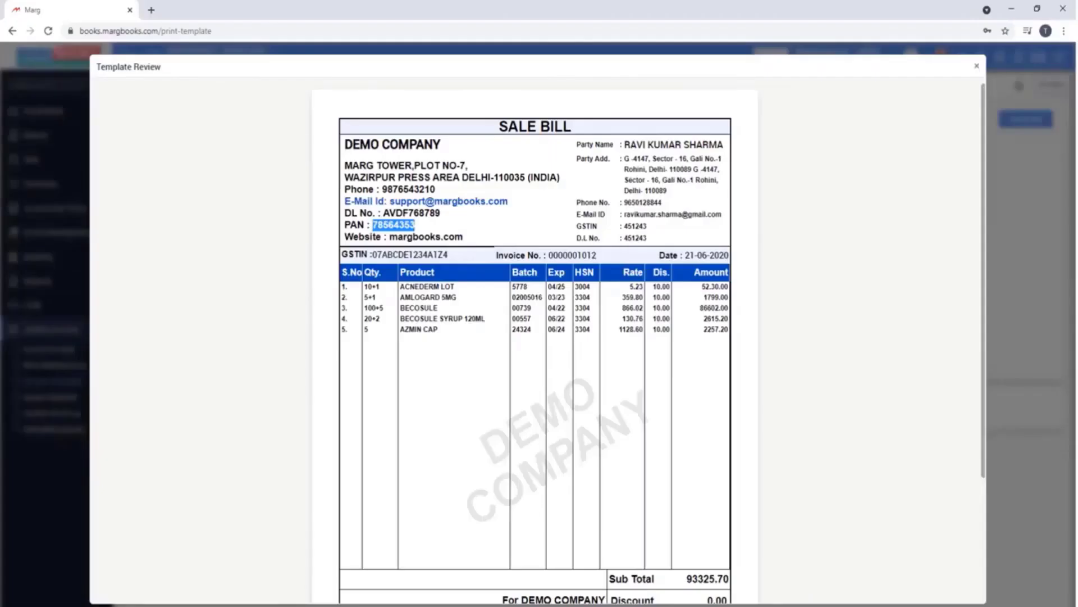
Open the Full-Page template's customisation and review its Item Table and Footer print settings
scroll(536, 337, "down", 3)
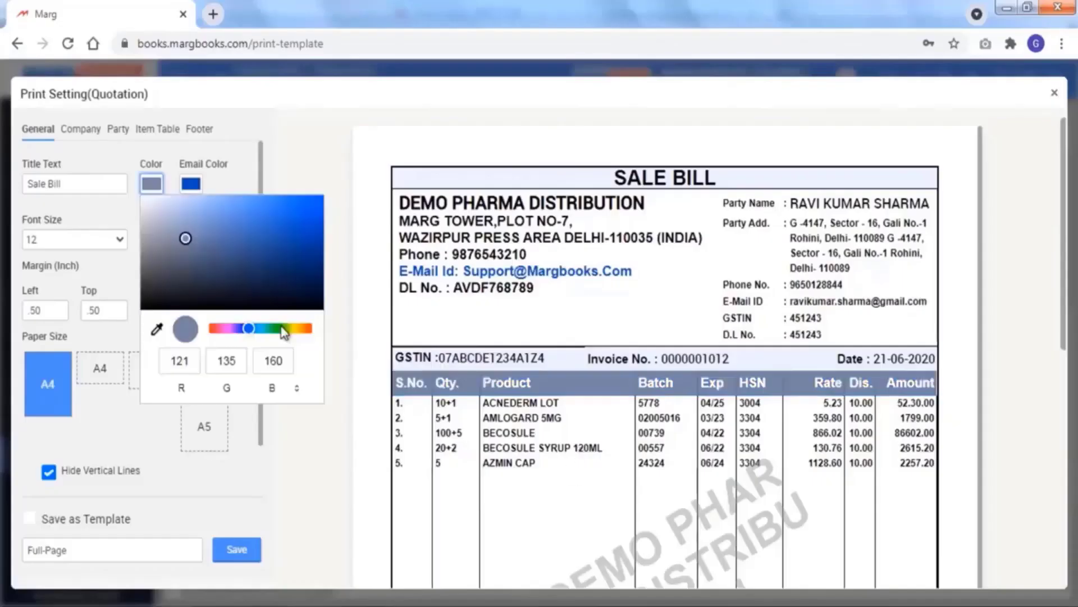
left_click(118, 129)
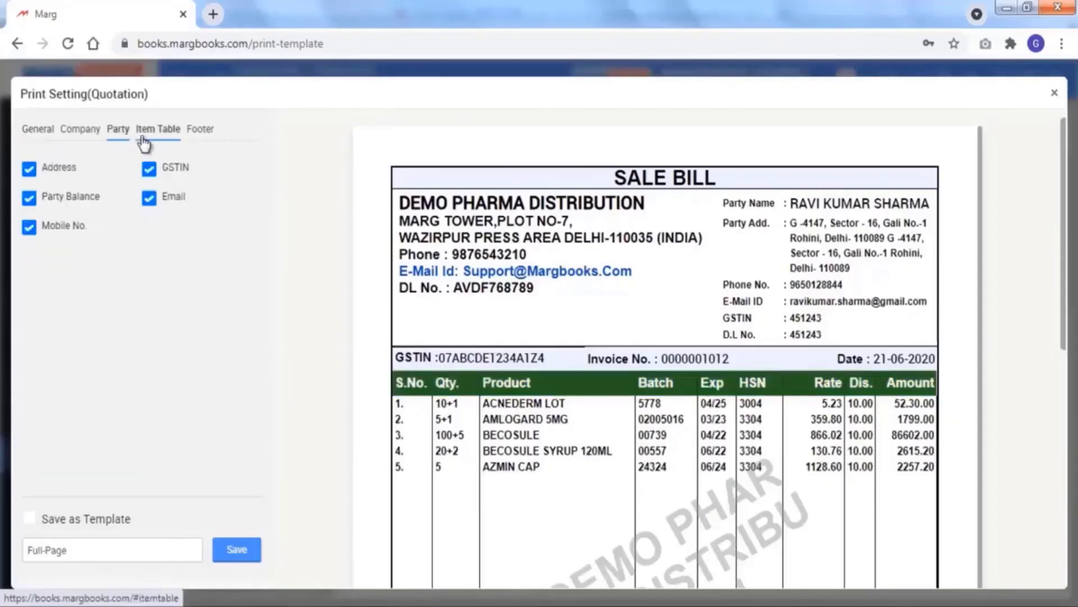
left_click(140, 138)
left_click(200, 134)
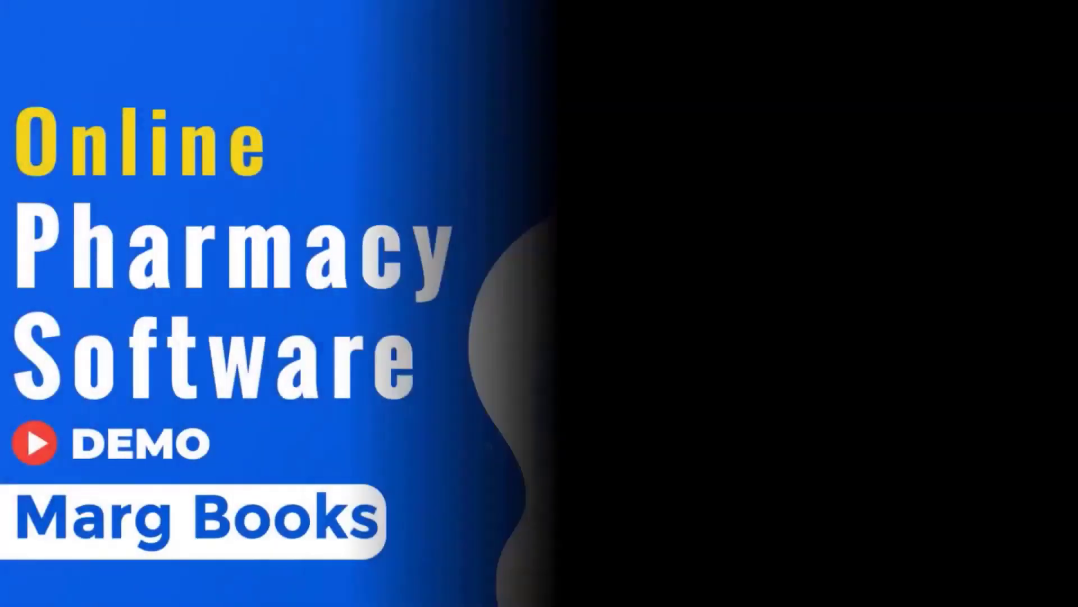